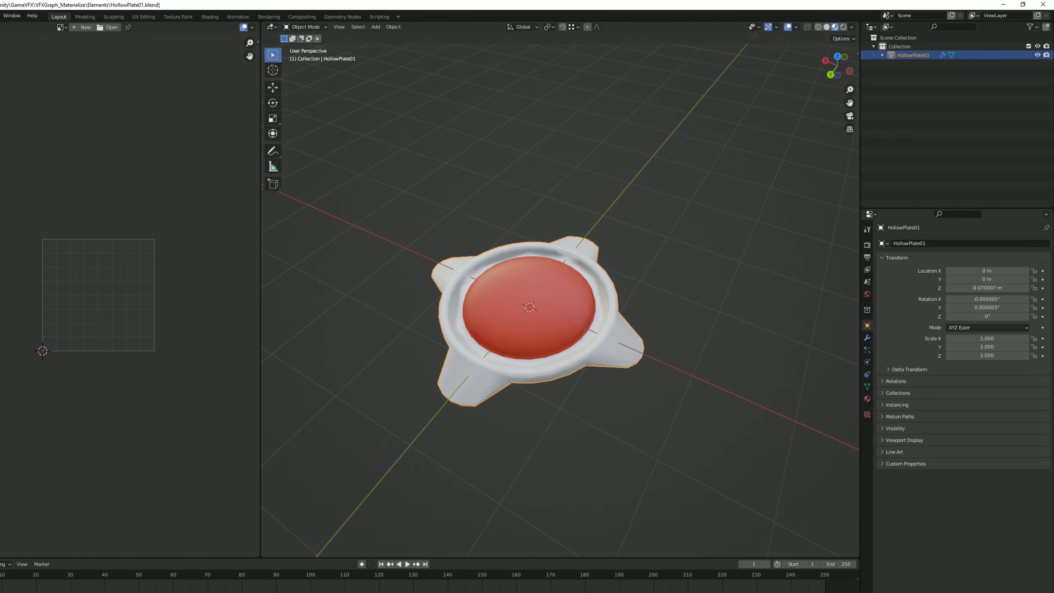
Switch from Blender to Unity and deactivate the vfxgraph_ObjectToMaterialize_Weapon object in the scene
middle_click_drag(581, 357, 696, 211)
left_click(1004, 4)
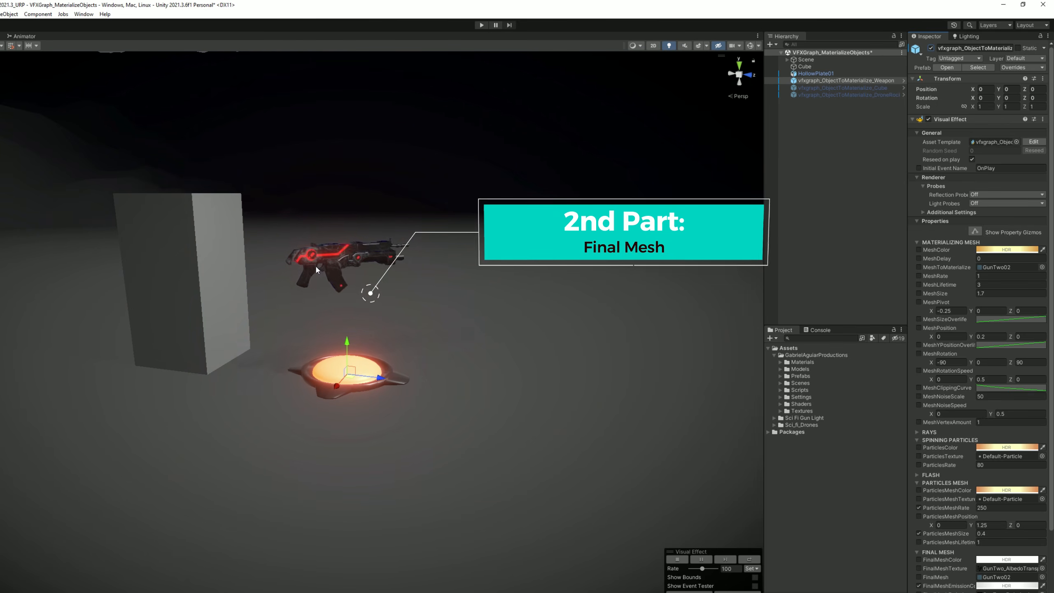
left_click(931, 48)
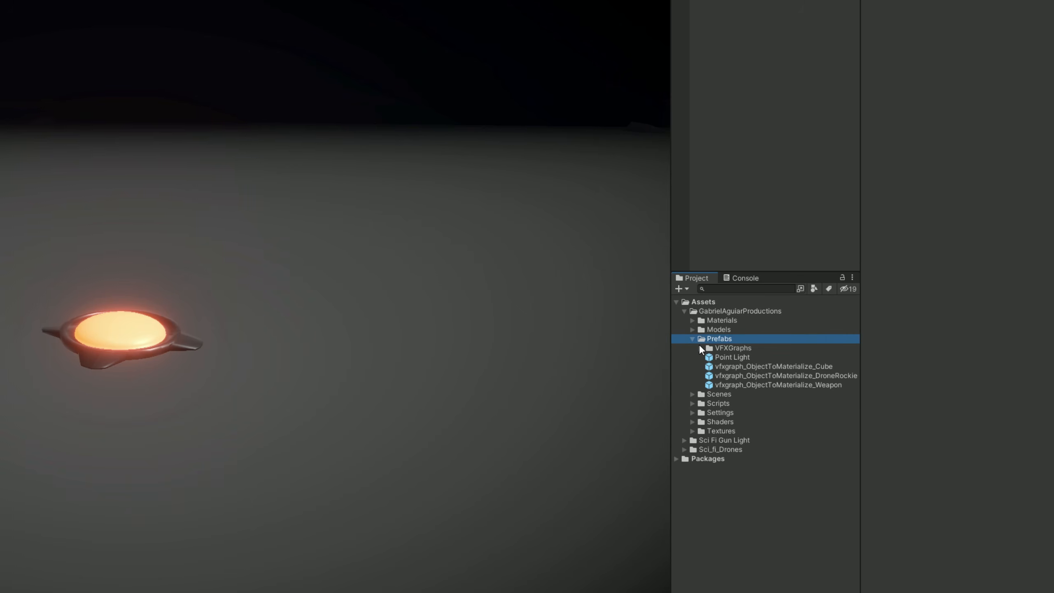
Create a Visual Effect Graph in the Prefabs VFXGraphs folder and name it vfxgraph_ObjectToMaterialize_tut
left_click(701, 348)
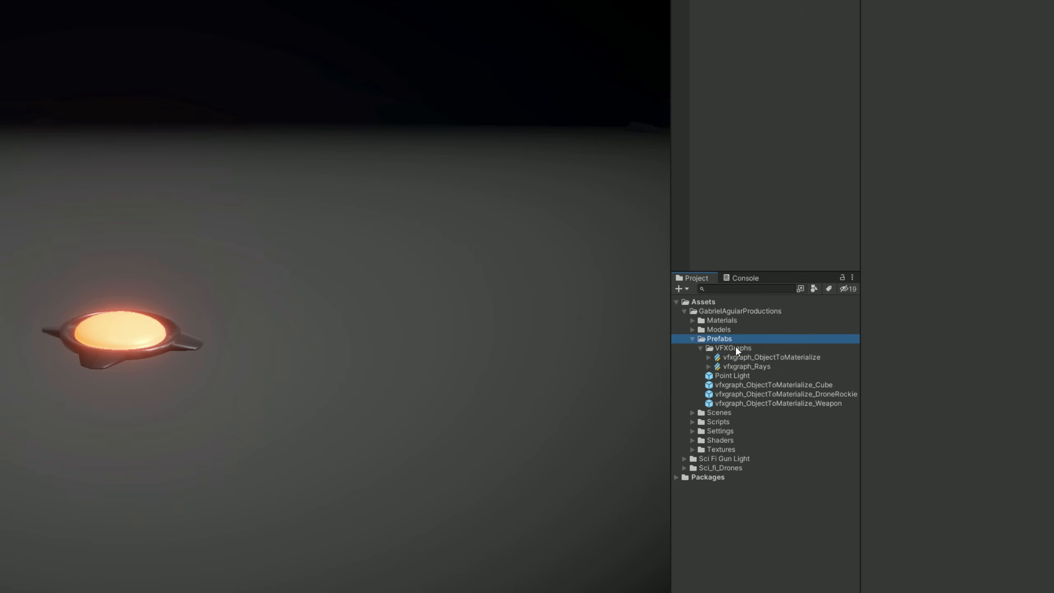
left_click(732, 346)
right_click(799, 349)
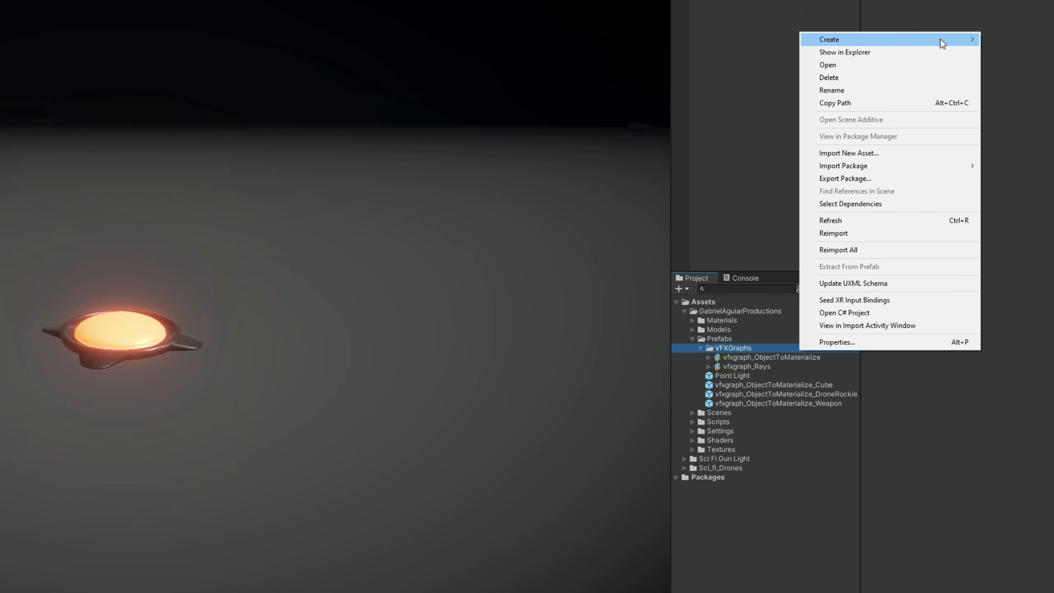
mouse_move(941, 39)
mouse_move(749, 402)
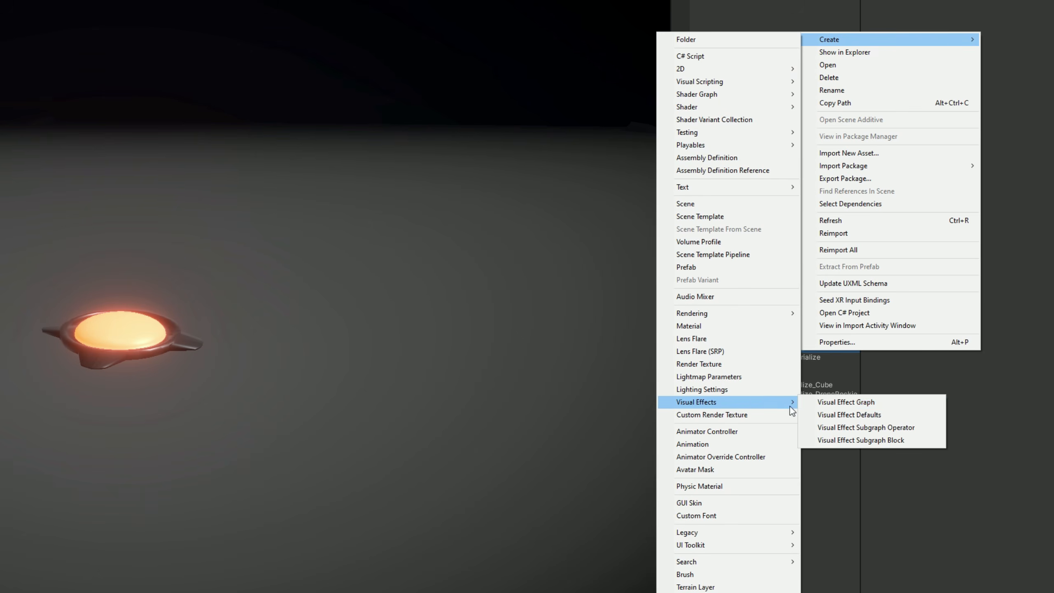
left_click(829, 402)
type("vfxgraph_")
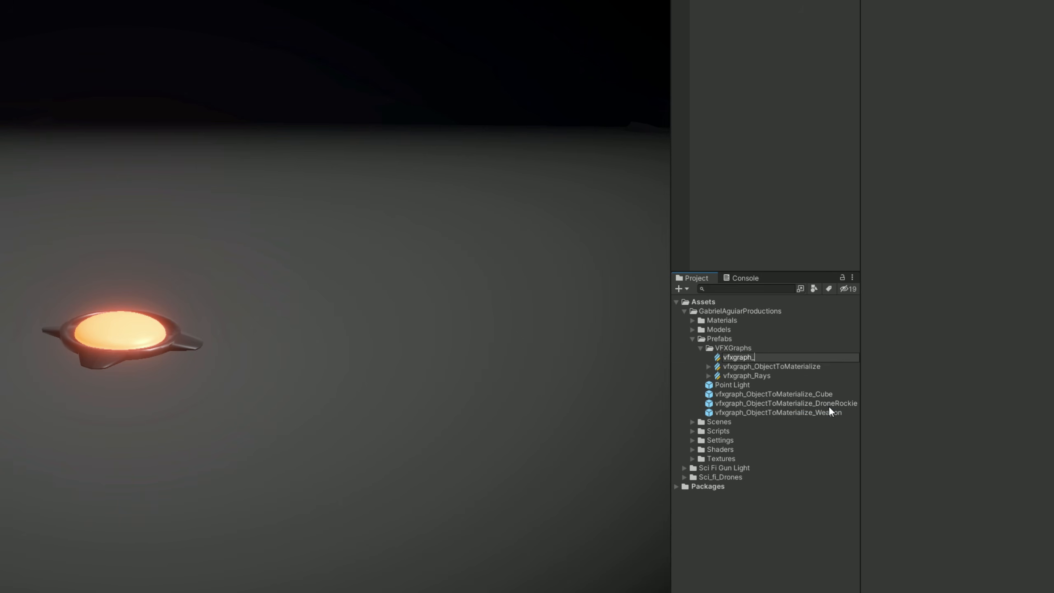
type("ObjectToMaterialize_tut")
key("Return")
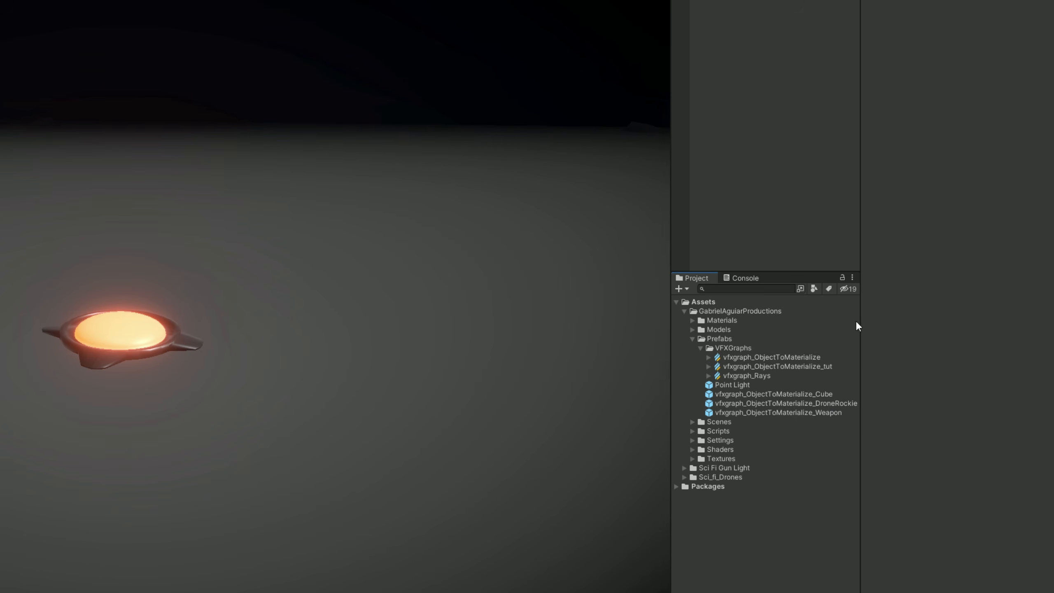
Add vfxgraph_ObjectToMaterialize_tut to the scene hierarchy and open its graph for editing beside the Scene view
left_click_drag(822, 365, 753, 97)
left_click_drag(754, 215, 755, 214)
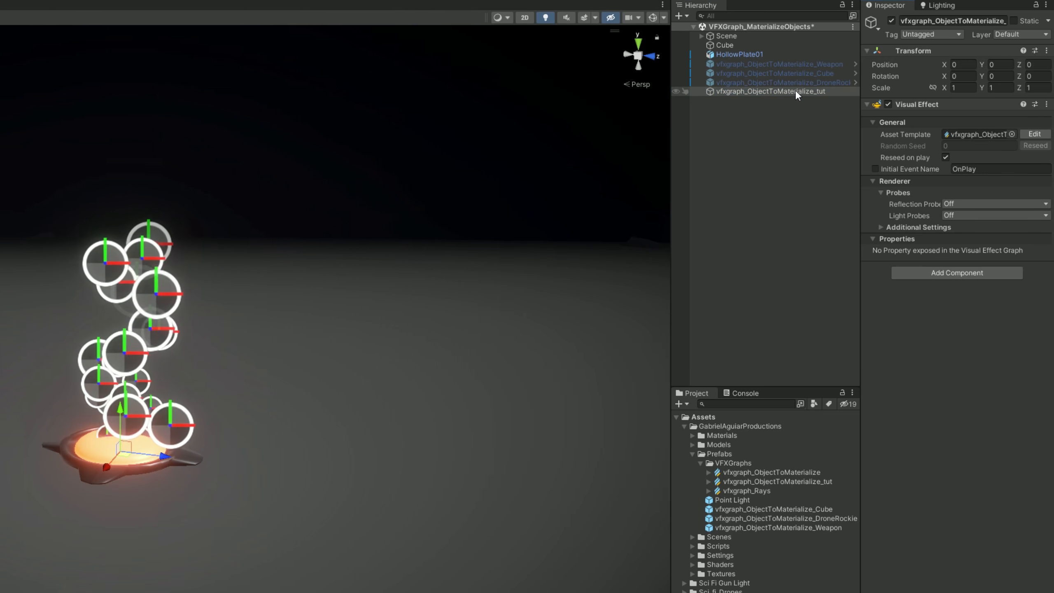
left_click(1036, 134)
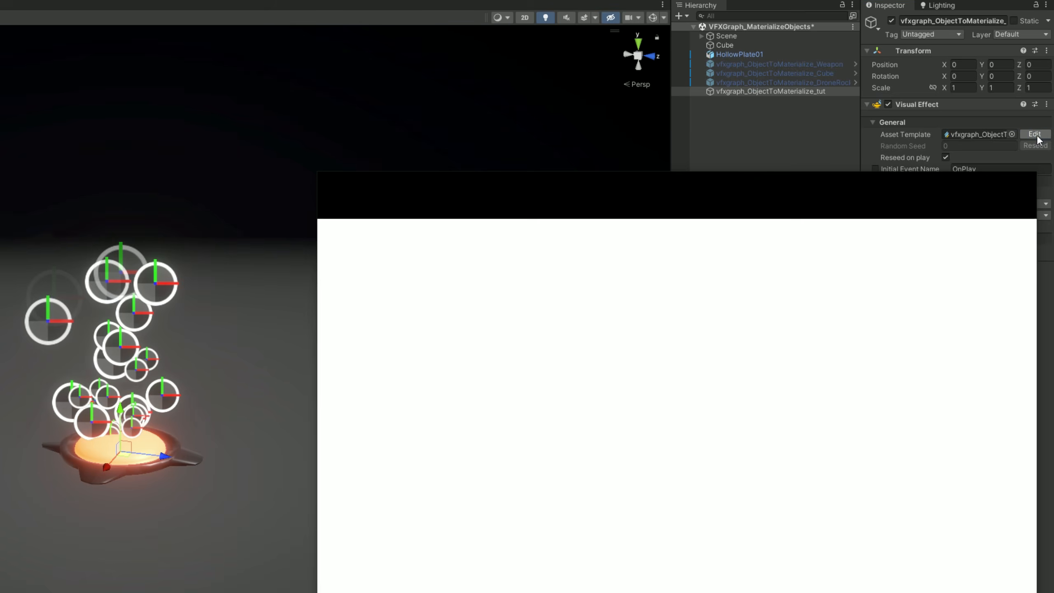
left_click_drag(371, 179, 573, 133)
left_click_drag(307, 569, 143, 569)
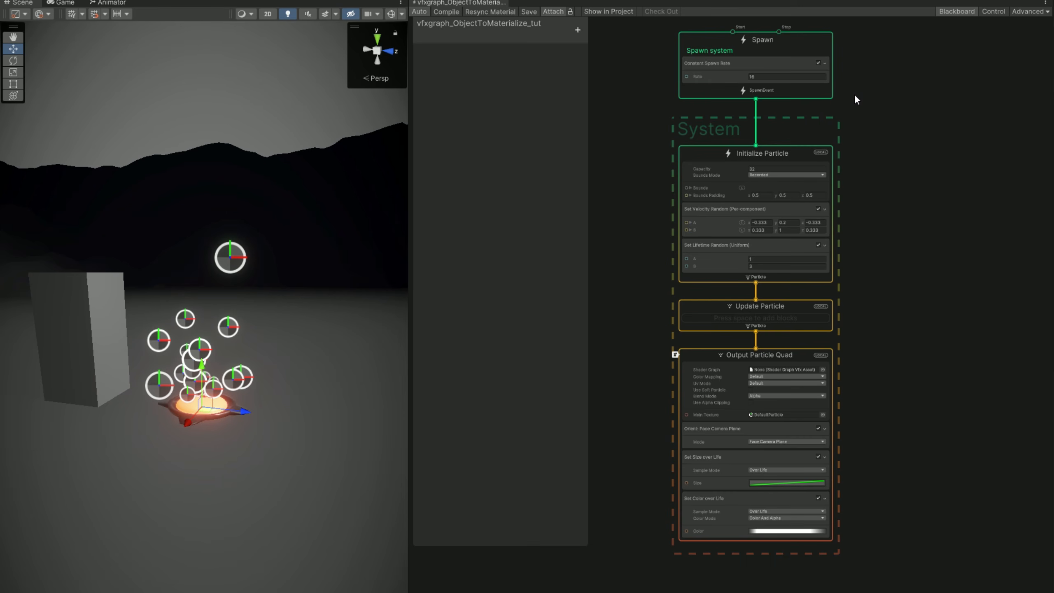
Replace the Constant Spawn Rate block in the Spawn context with a Single Burst with a count of 1
middle_click_drag(853, 95, 854, 209)
scroll(710, 162, "up", 5)
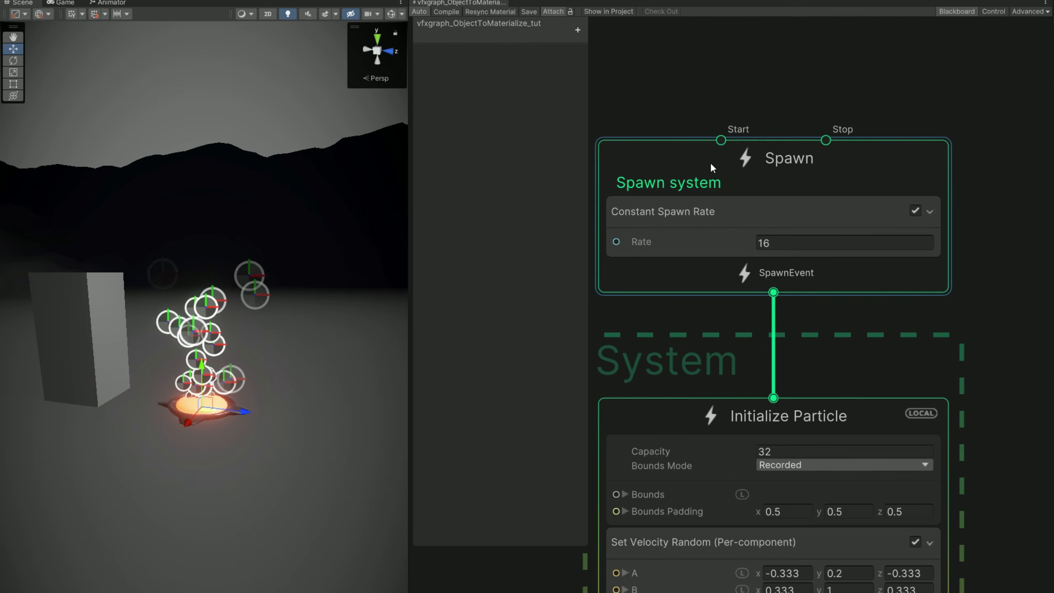
left_click(678, 221)
key("Delete")
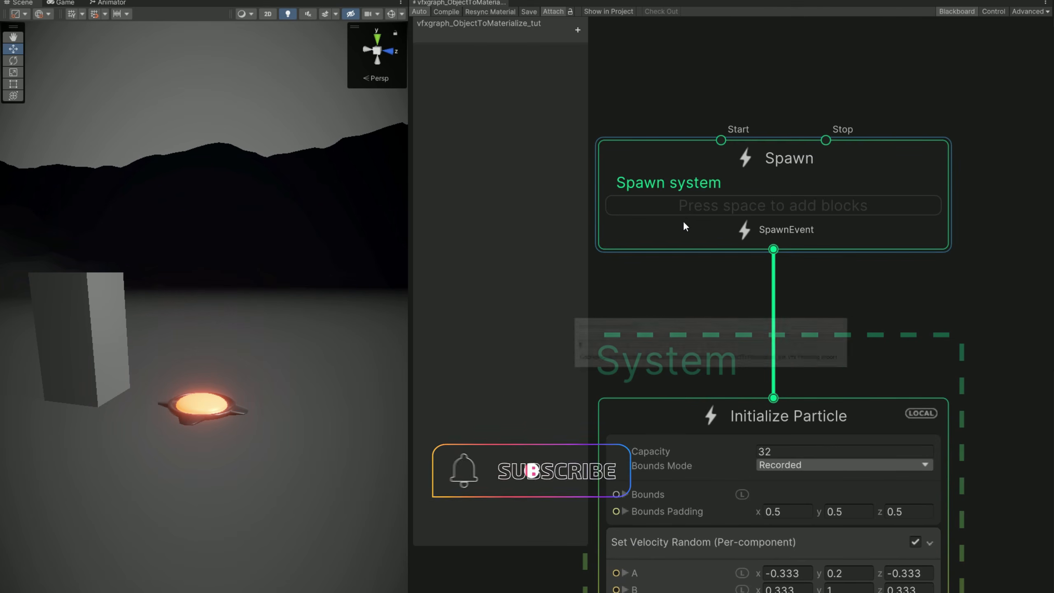
left_click(684, 206)
key("space")
type("burs")
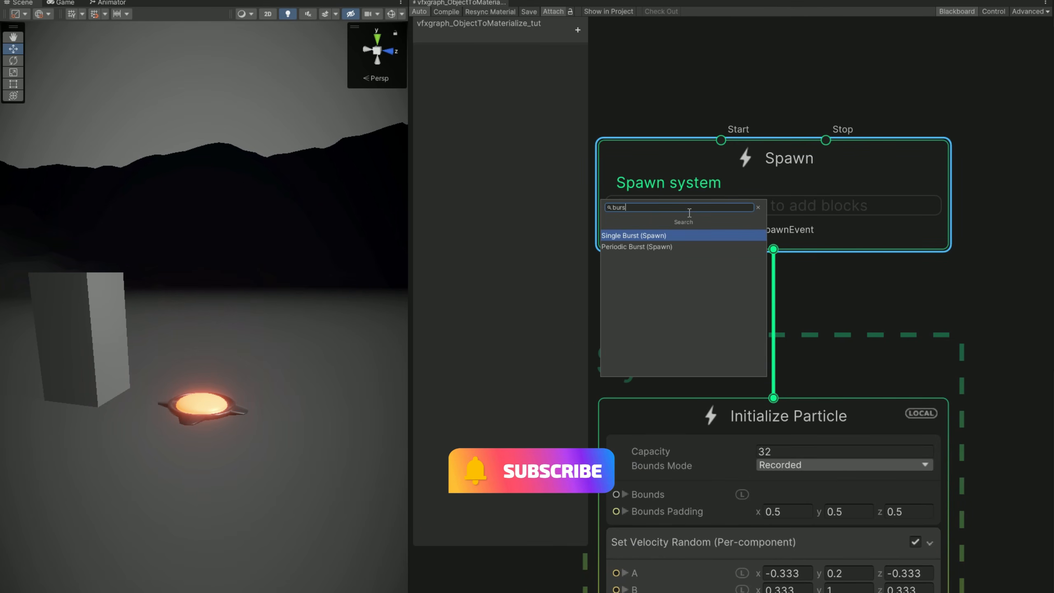
key("Return")
left_click(782, 291)
left_click(461, 293)
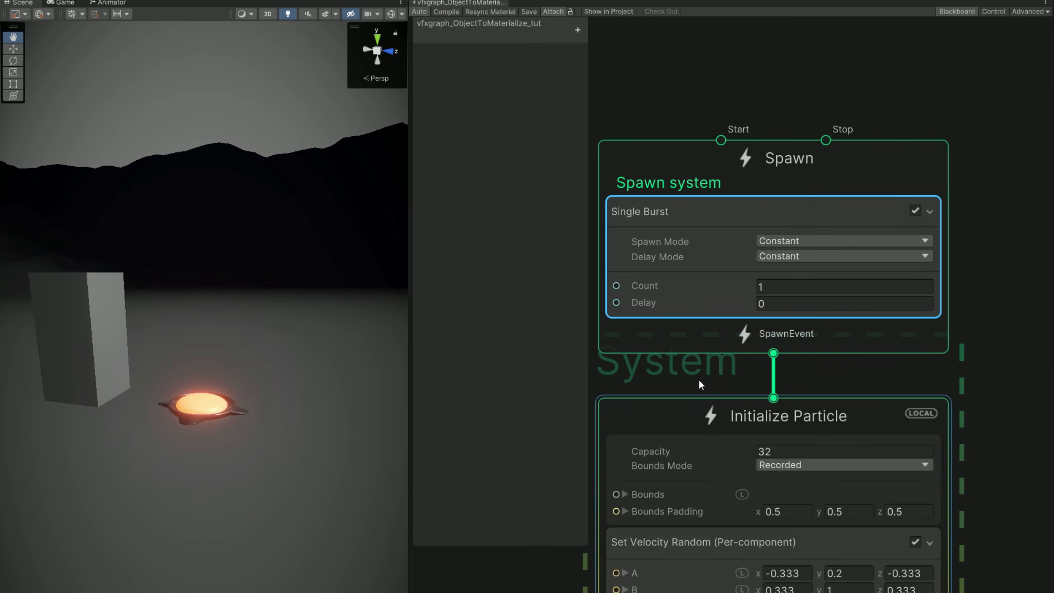
Set the Bounds Mode of the Initialize Particle context to Manual
middle_click_drag(699, 380, 735, 195)
left_click(874, 287)
left_click(827, 313)
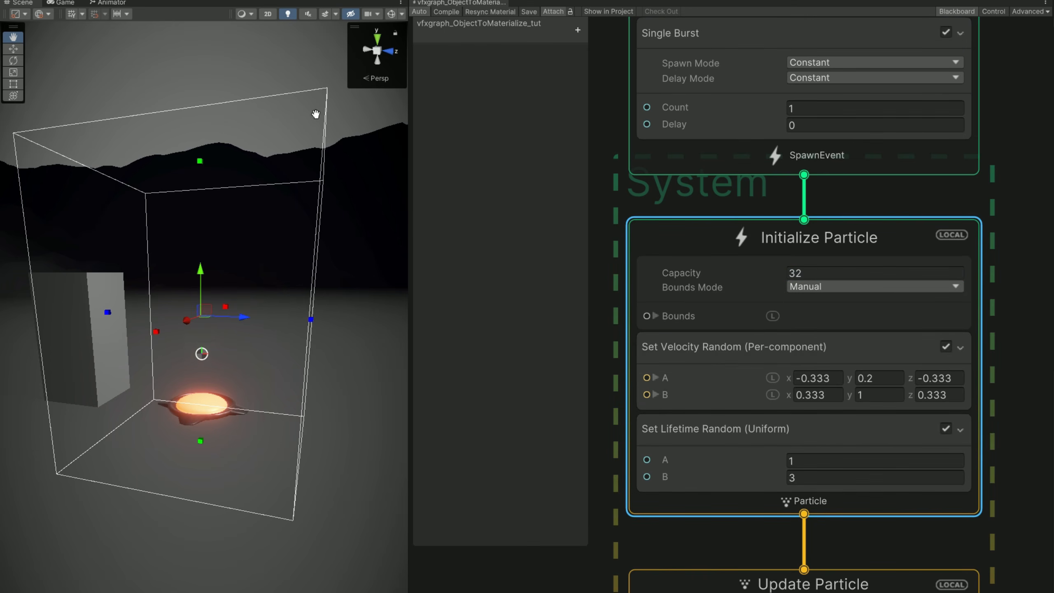
Add an Output Particle URP Lit Mesh linked from Update Particle and place it beside the Output Particle Quad
middle_click_drag(701, 534, 775, 44)
middle_click_drag(753, 311, 732, 318)
scroll(756, 323, "down", 2)
middle_click_drag(797, 234, 727, 246)
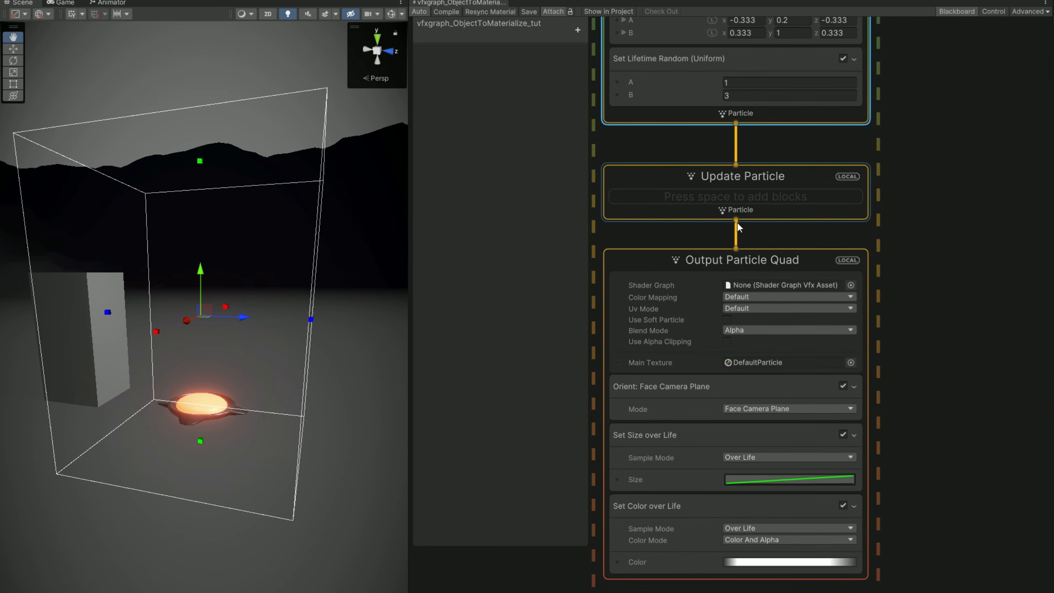
left_click_drag(737, 220, 899, 240)
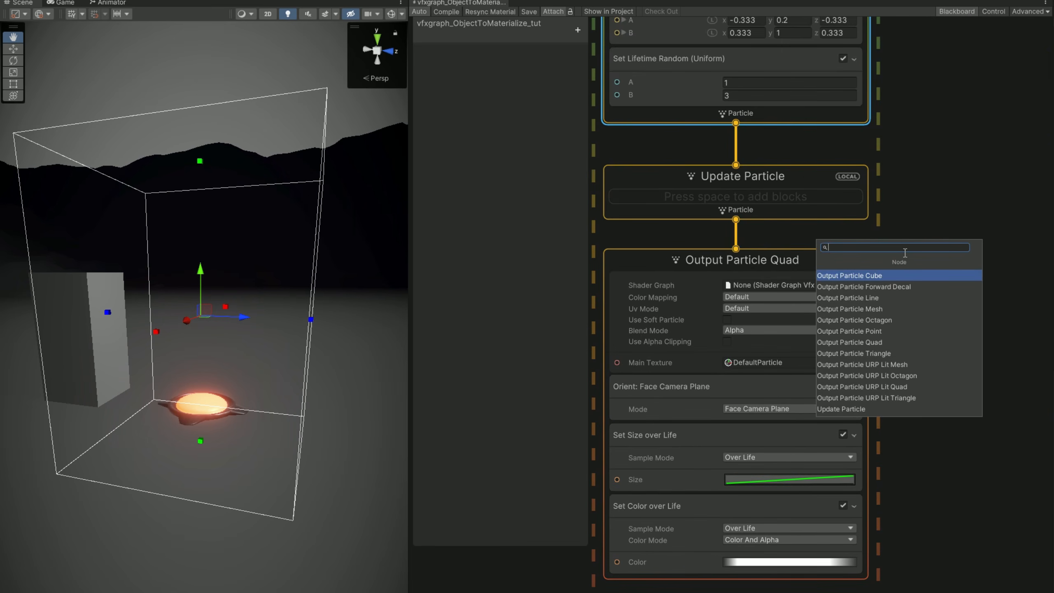
left_click(916, 363)
middle_click_drag(916, 333, 791, 299)
left_click_drag(790, 299, 874, 280)
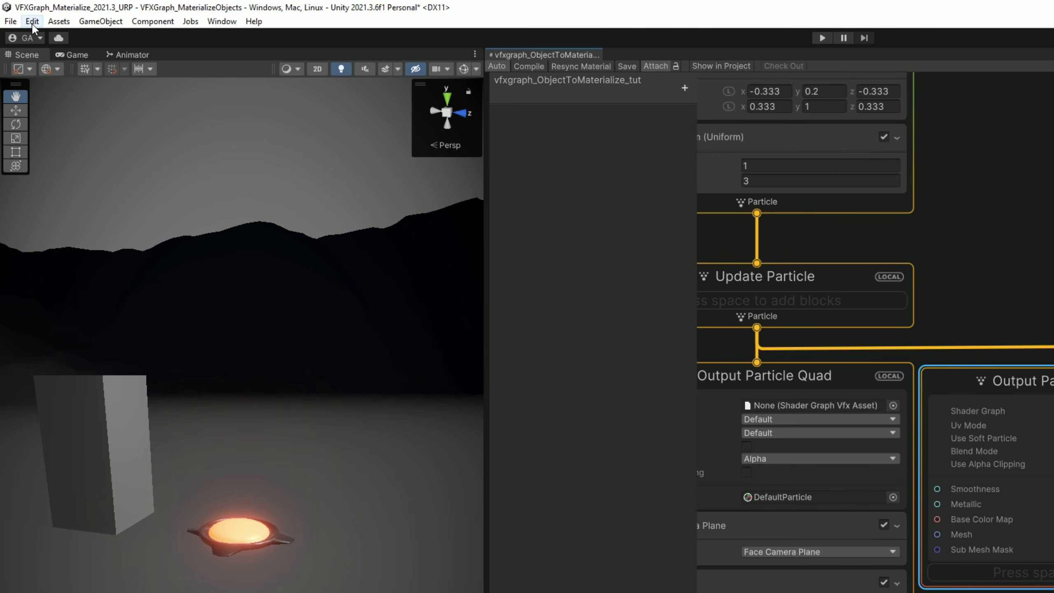
Check the Experimental Operators/Blocks setting in the Visual Effects preferences
left_click(32, 22)
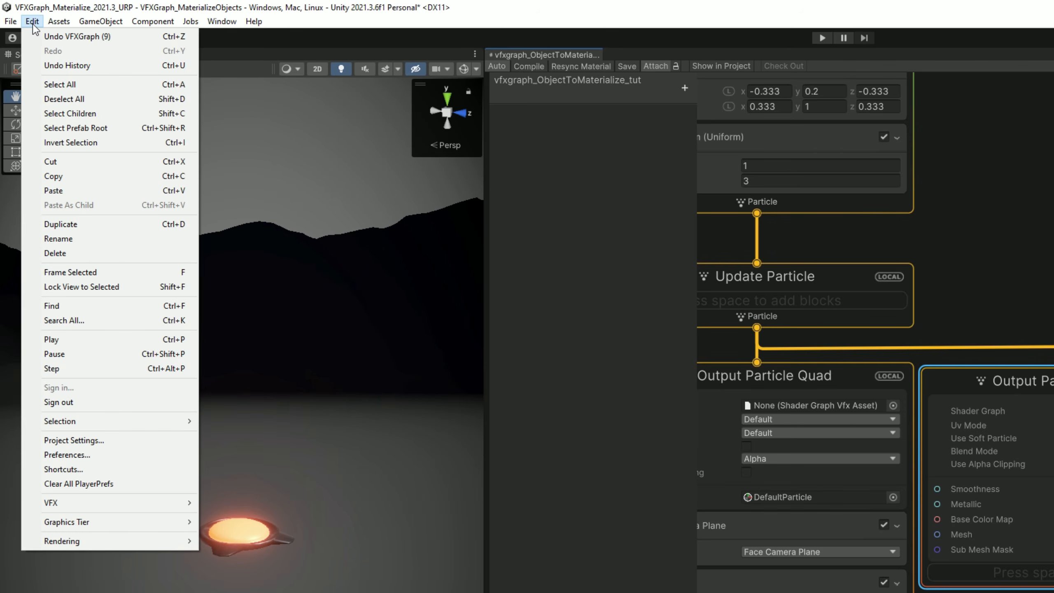
left_click(106, 455)
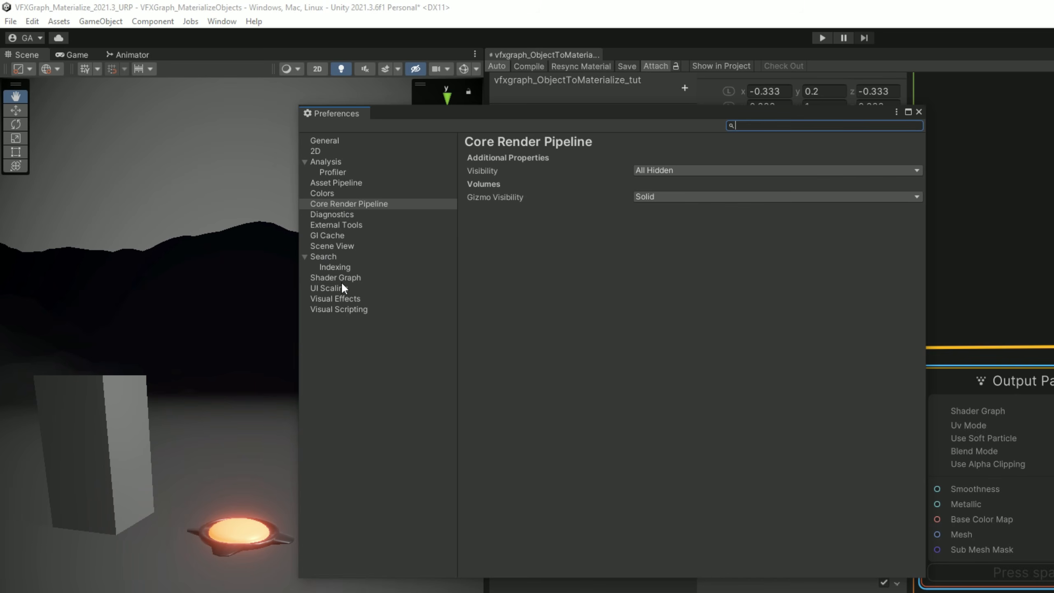
left_click(337, 300)
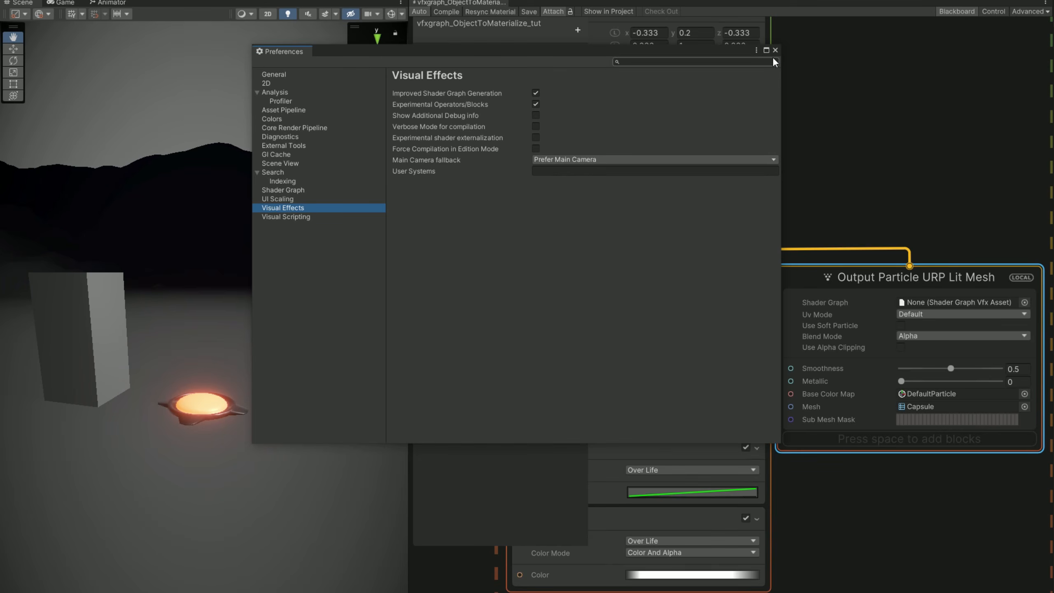
left_click(919, 111)
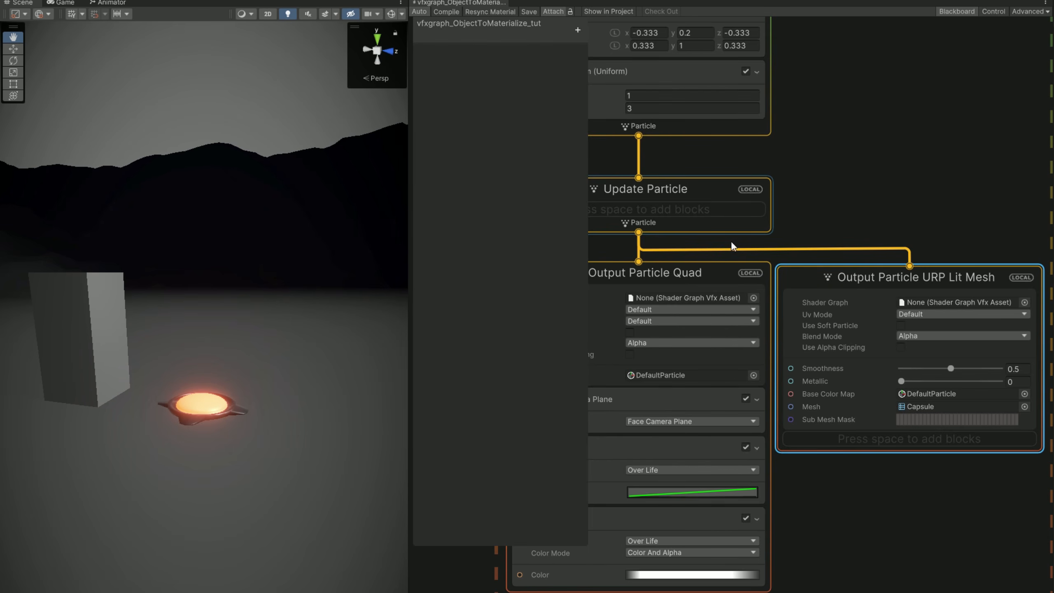
Delete the Output Particle Quad context and move Output Particle URP Lit Mesh directly below Update Particle
left_click(753, 247)
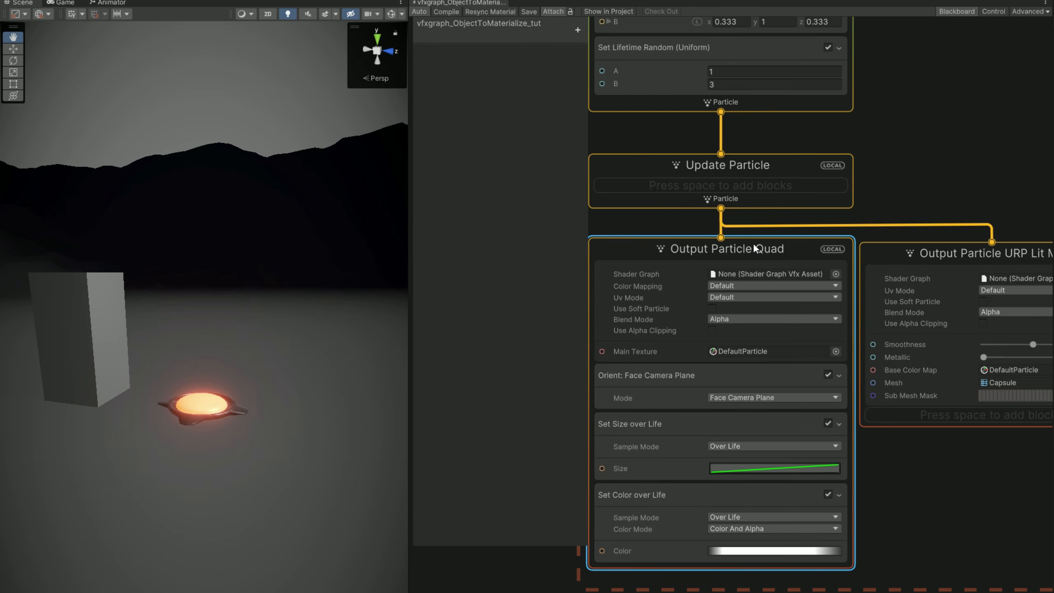
key("Delete")
left_click_drag(901, 264, 618, 279)
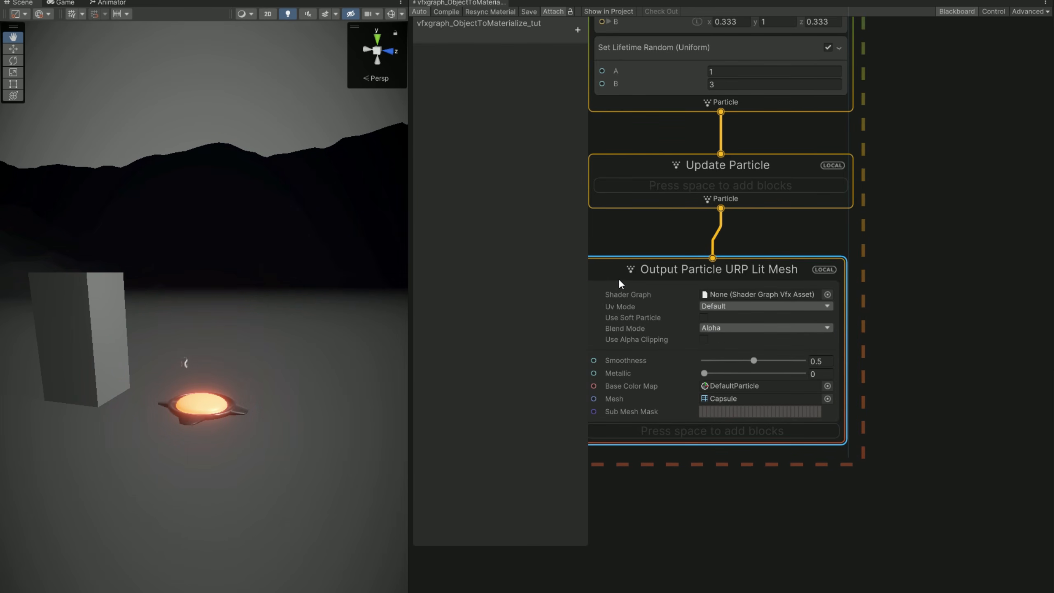
Add a Mesh property named MeshToMaterialize to the graph's blackboard
scroll(214, 379, "up", 1)
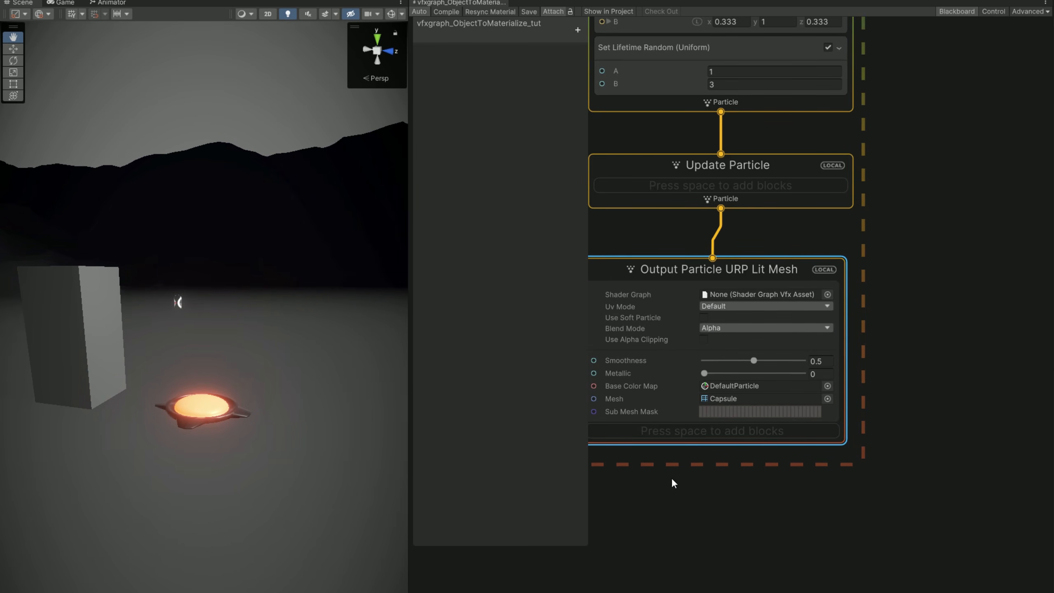
scroll(837, 431, "up", 4)
middle_click_drag(774, 446, 812, 468)
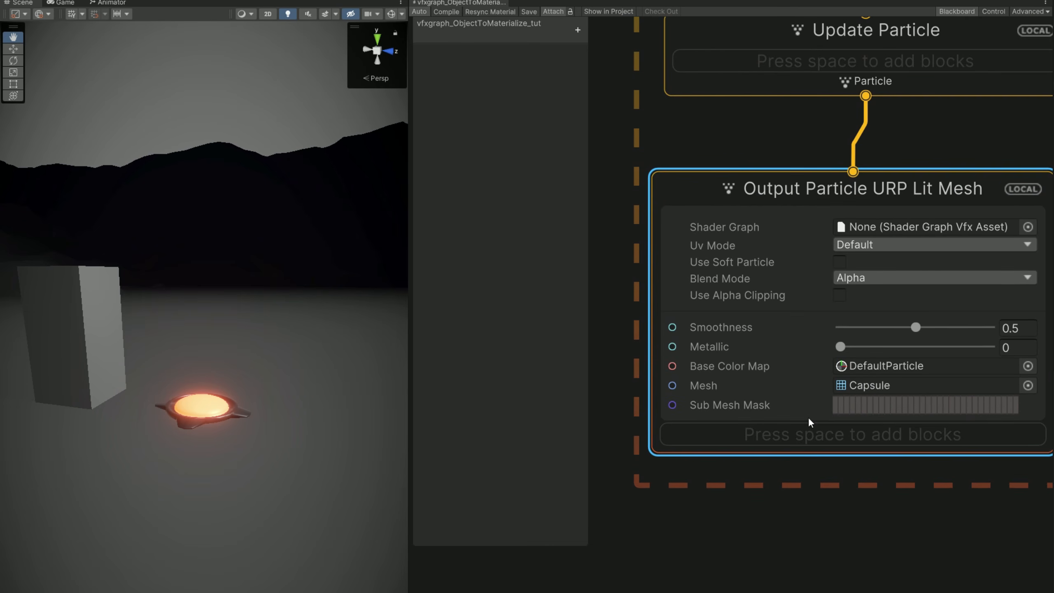
left_click(574, 31)
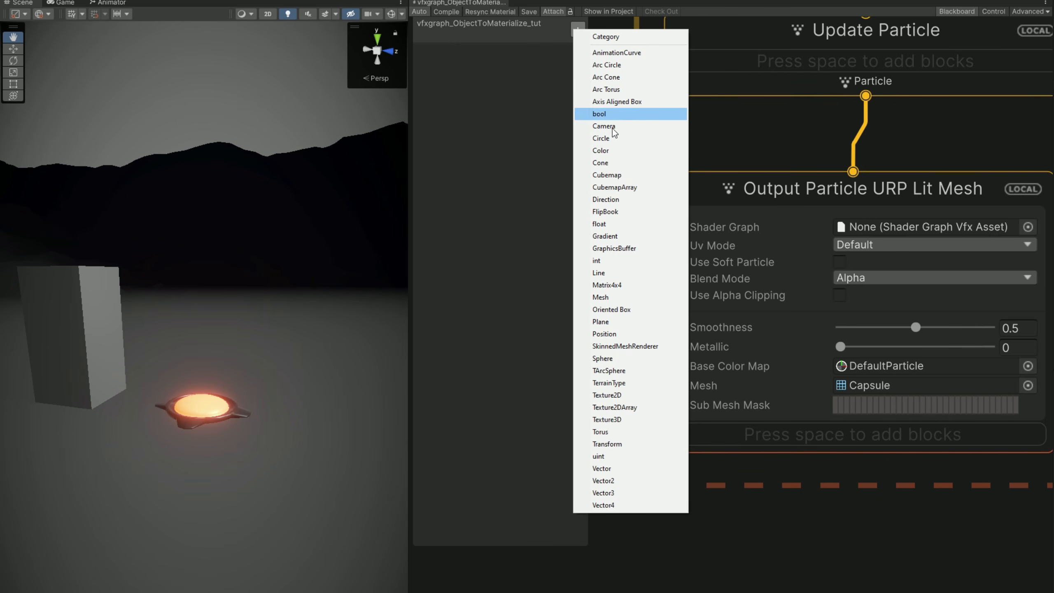
left_click(629, 297)
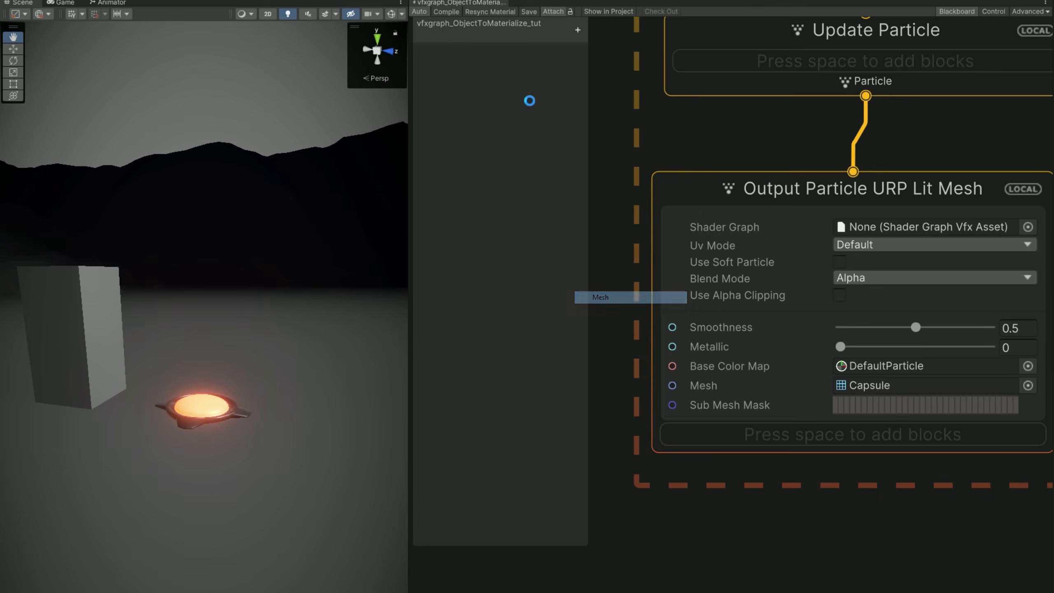
double_click(462, 54)
type("MeshToMaterialize")
key("Return")
Connect MeshToMaterialize to the Mesh input of Output Particle URP Lit Mesh and set its value to GunTwo02
left_click_drag(662, 519, 807, 364)
left_click(423, 52)
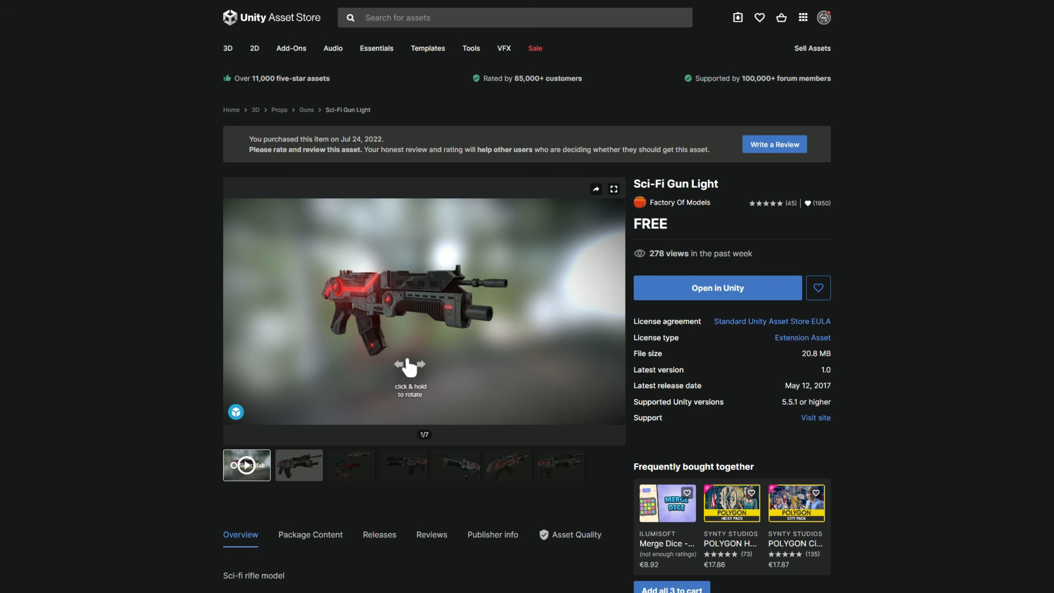
left_click(577, 76)
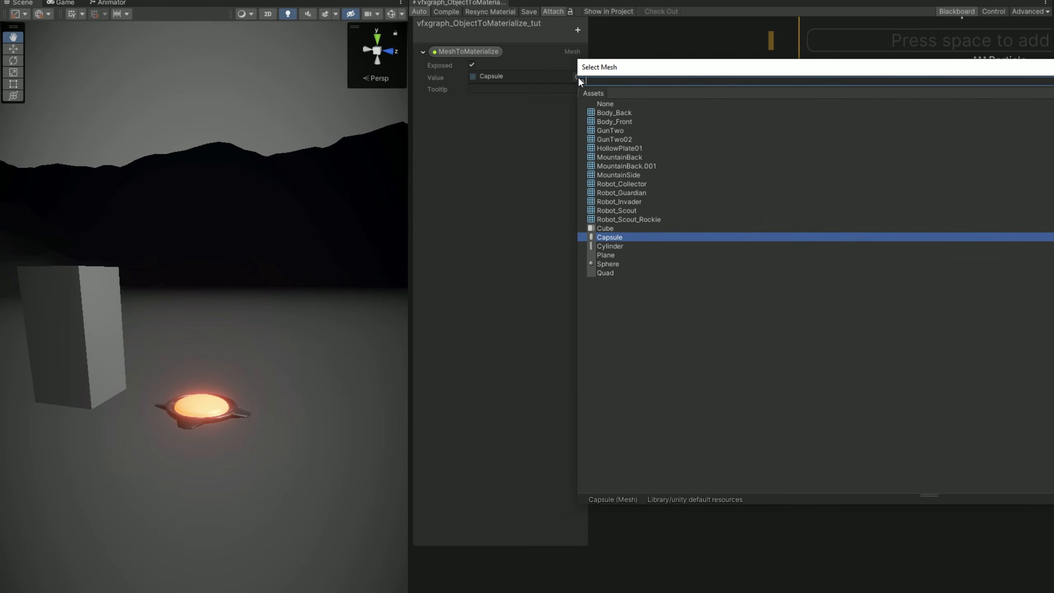
left_click(625, 140)
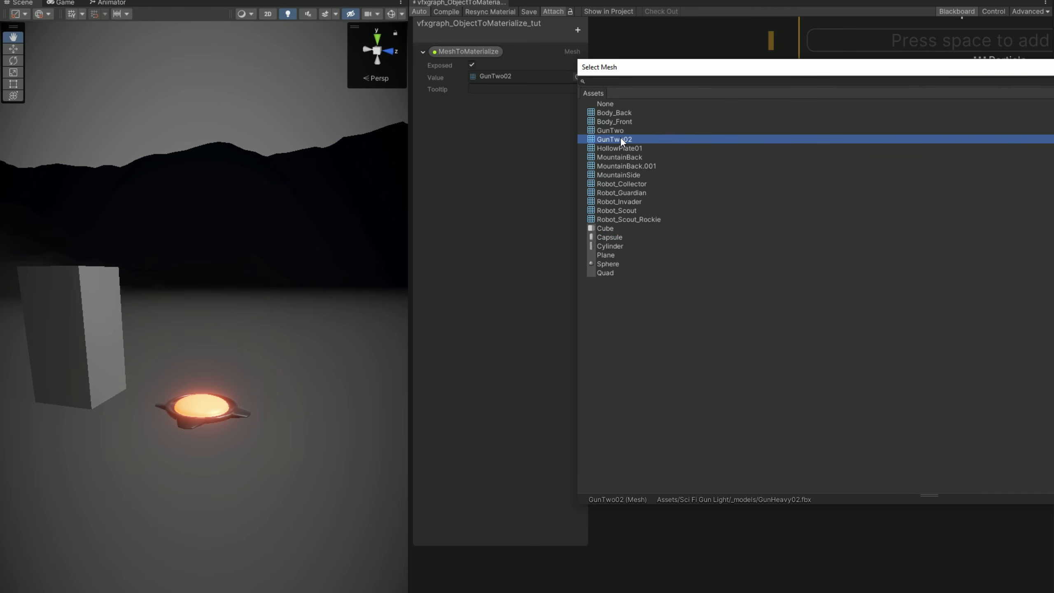
double_click(622, 139)
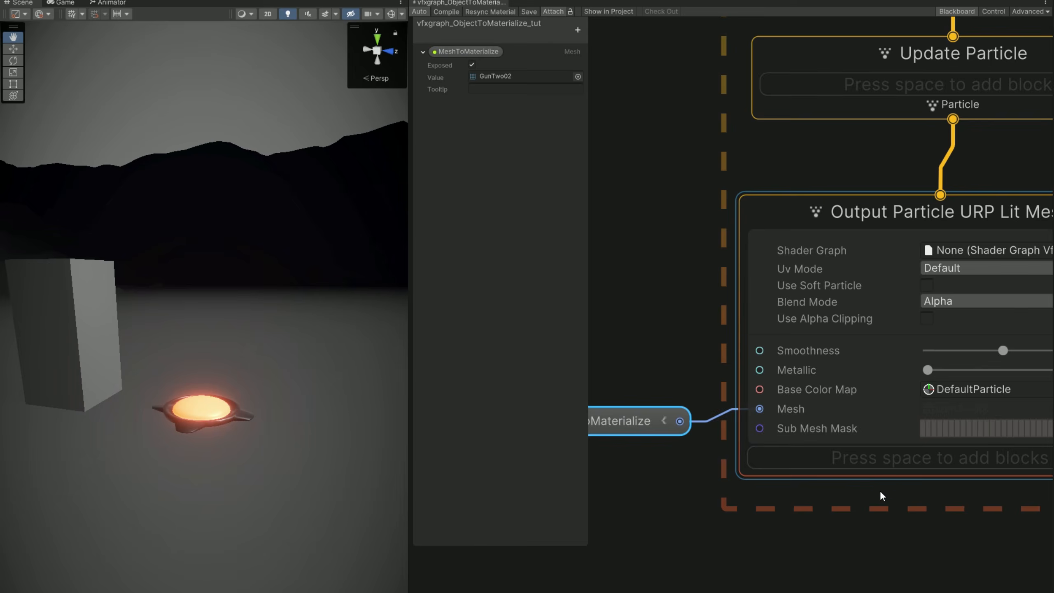
Add a Set Size block to the Output Particle URP Lit Mesh context
scroll(879, 491, "down", 2)
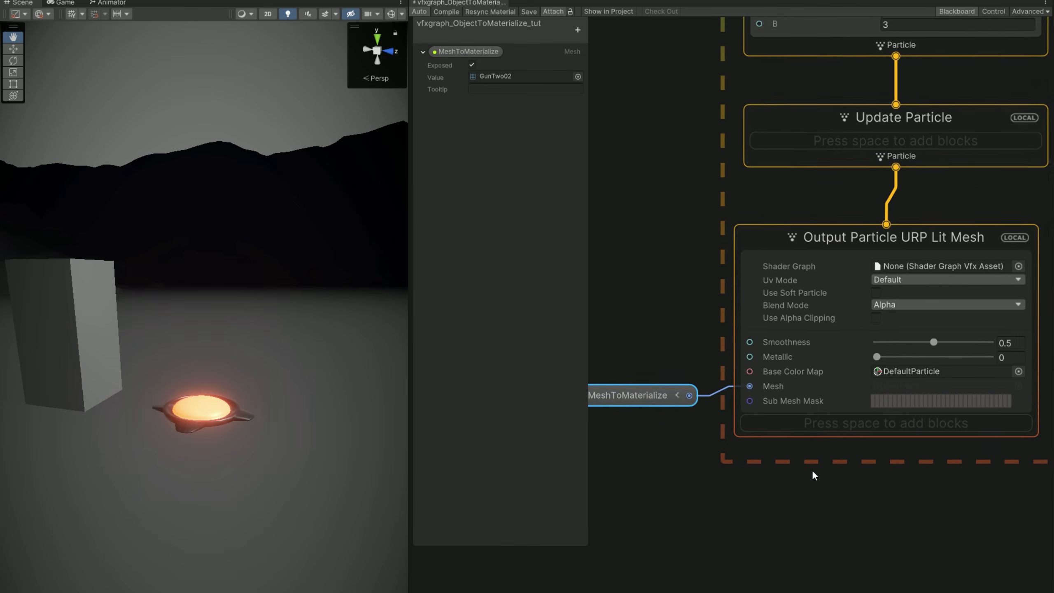
left_click(811, 417)
key("space")
type("set size")
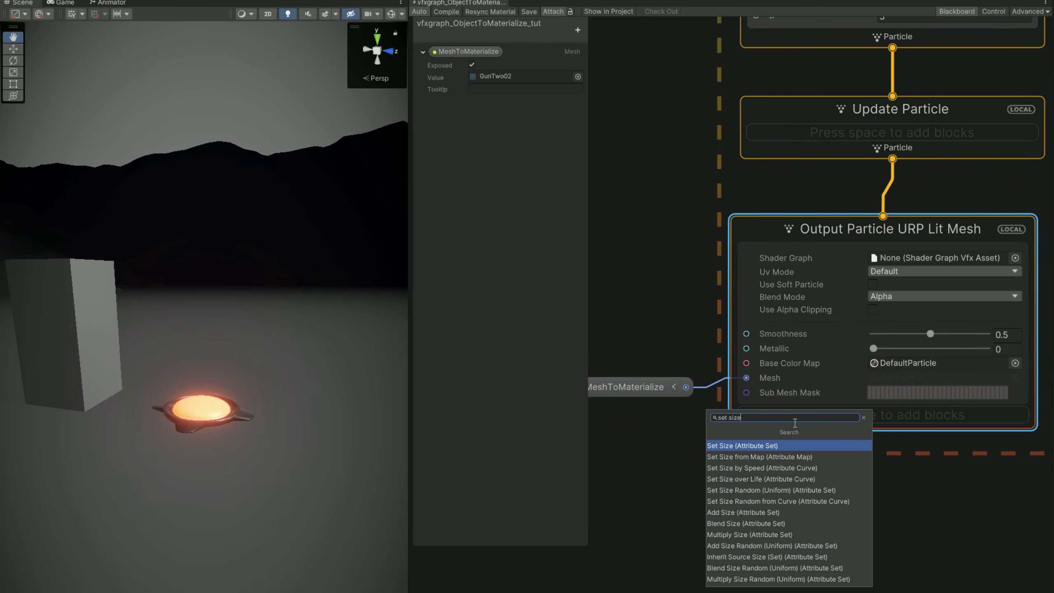
key("Return")
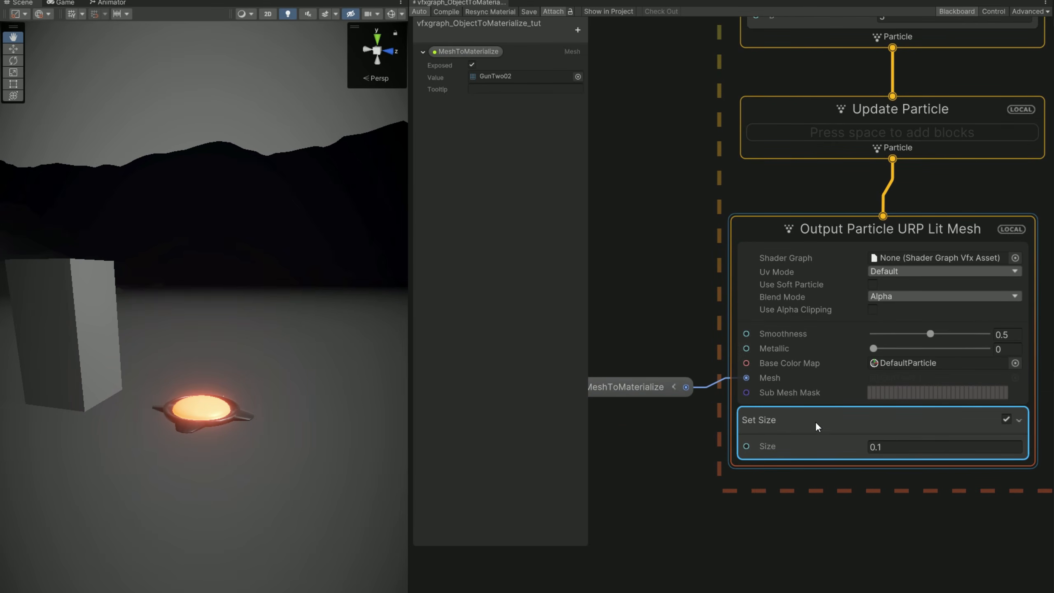
Add a float property named MeshSize to the blackboard and set its value to 1.7
left_click(578, 30)
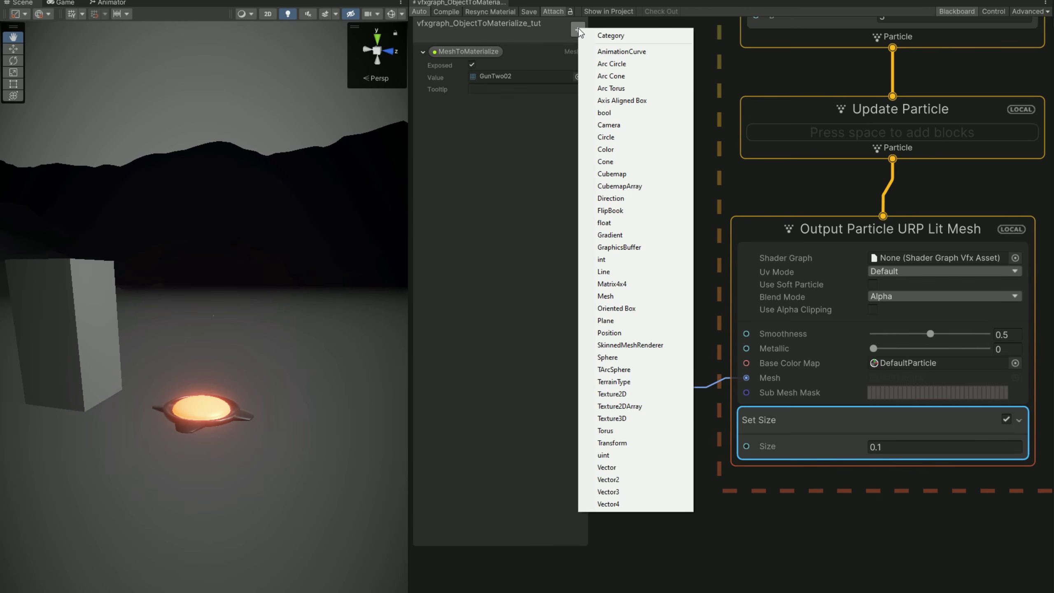
left_click(607, 223)
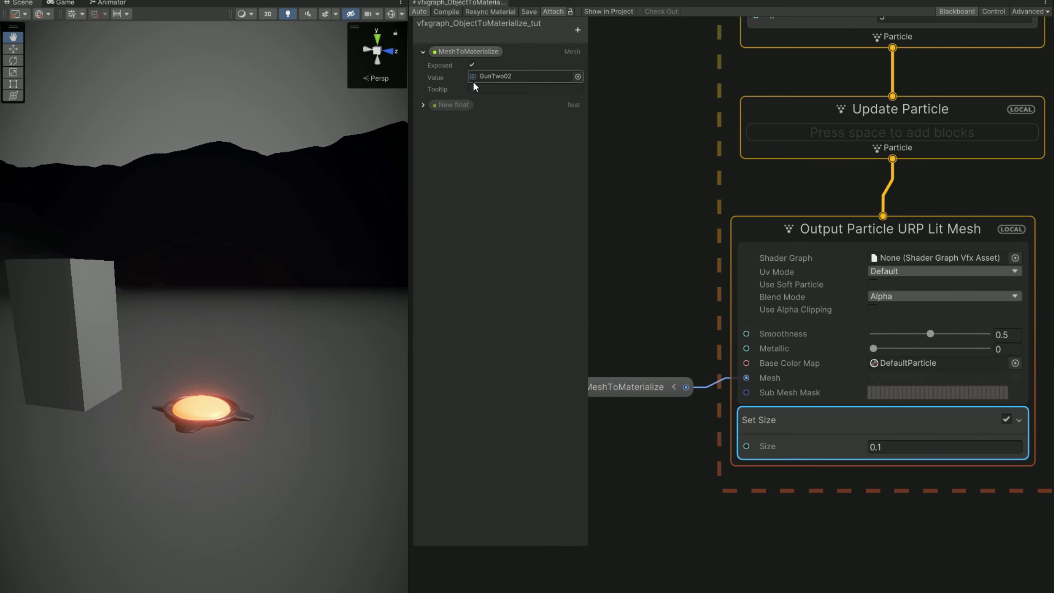
type("MeshSize")
key("Return")
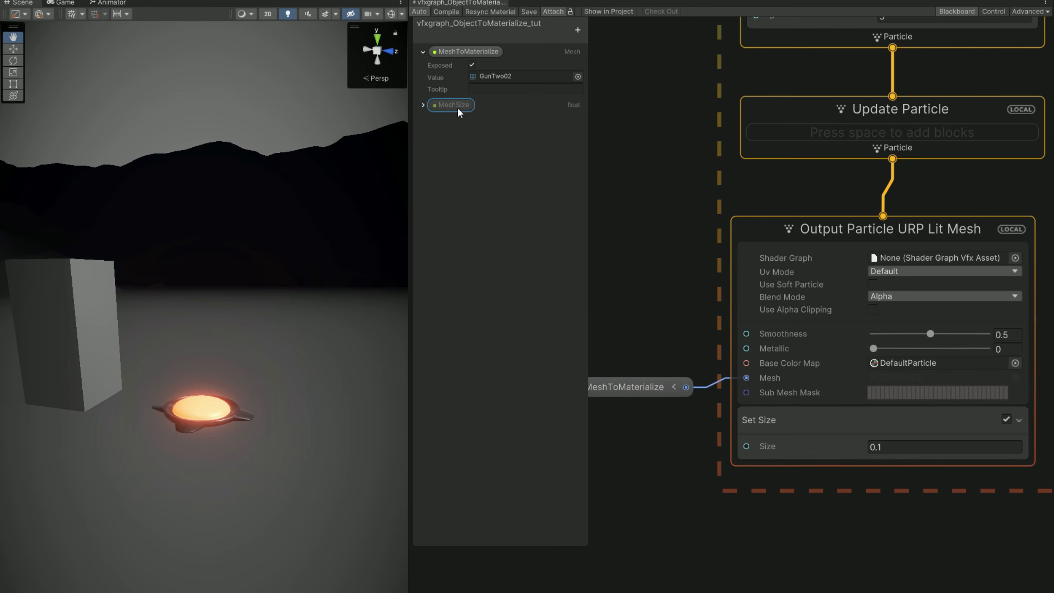
left_click(423, 106)
left_click(482, 129)
type("1.7")
key("Return")
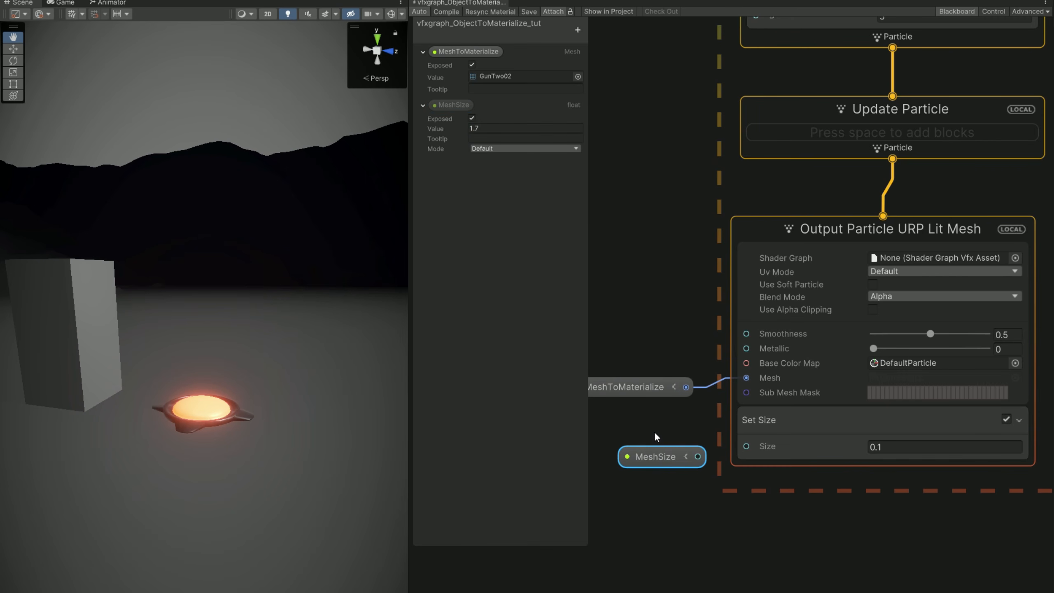
Connect MeshSize to the Size input of the Set Size block and check the mesh in the scene
left_click_drag(698, 456, 747, 446)
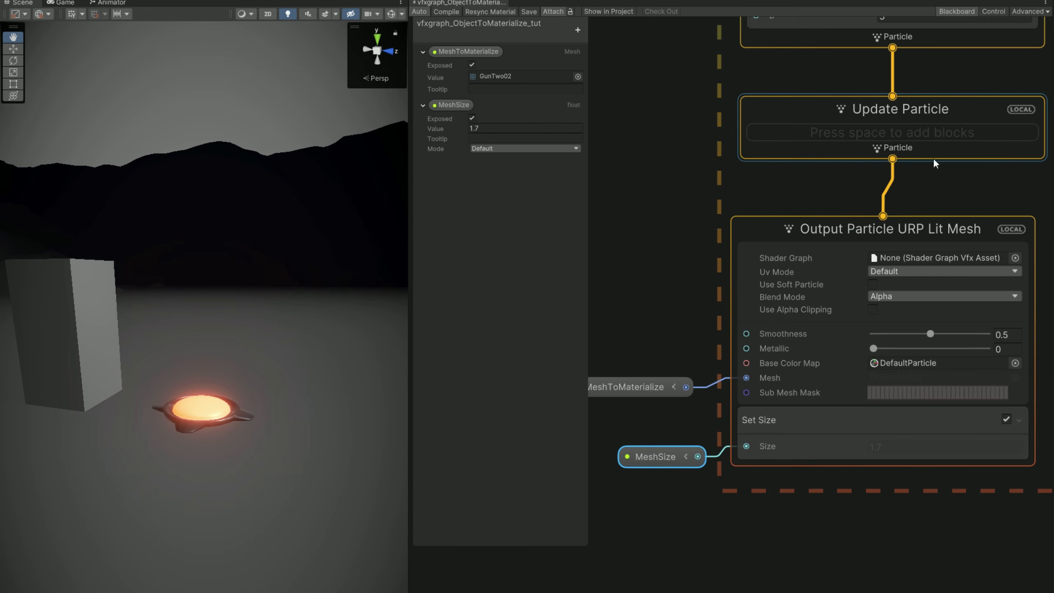
mouse_move(290, 433)
right_mouse_down()
mouse_move(282, 419)
mouse_move(278, 461)
mouse_move(287, 424)
right_mouse_up()
key("w")
key("s")
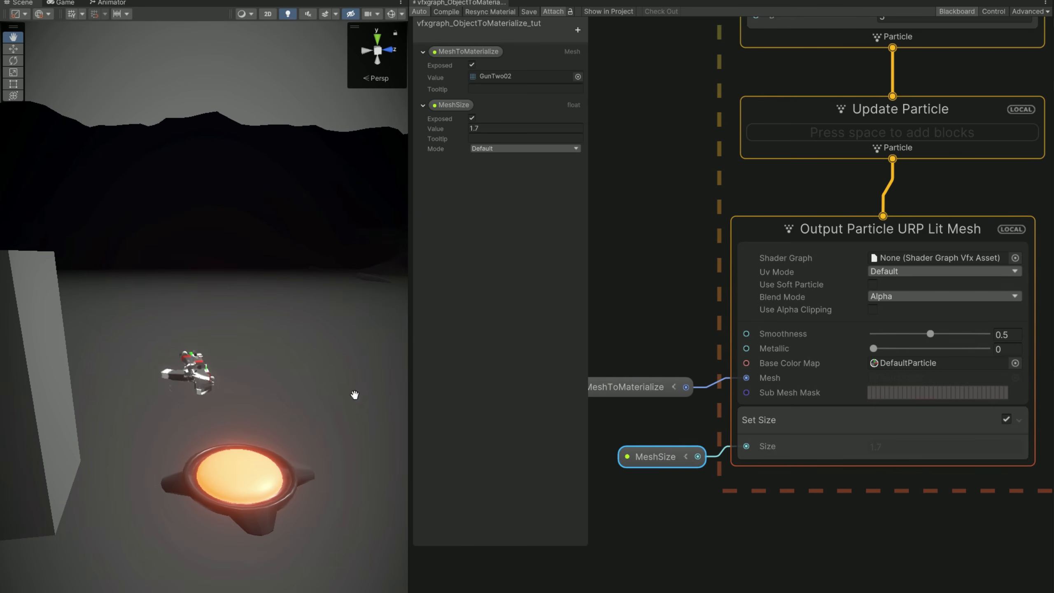
Add a Set Angle block to the Initialize Particle context
scroll(786, 466, "down", 4)
middle_click_drag(775, 423, 716, 500)
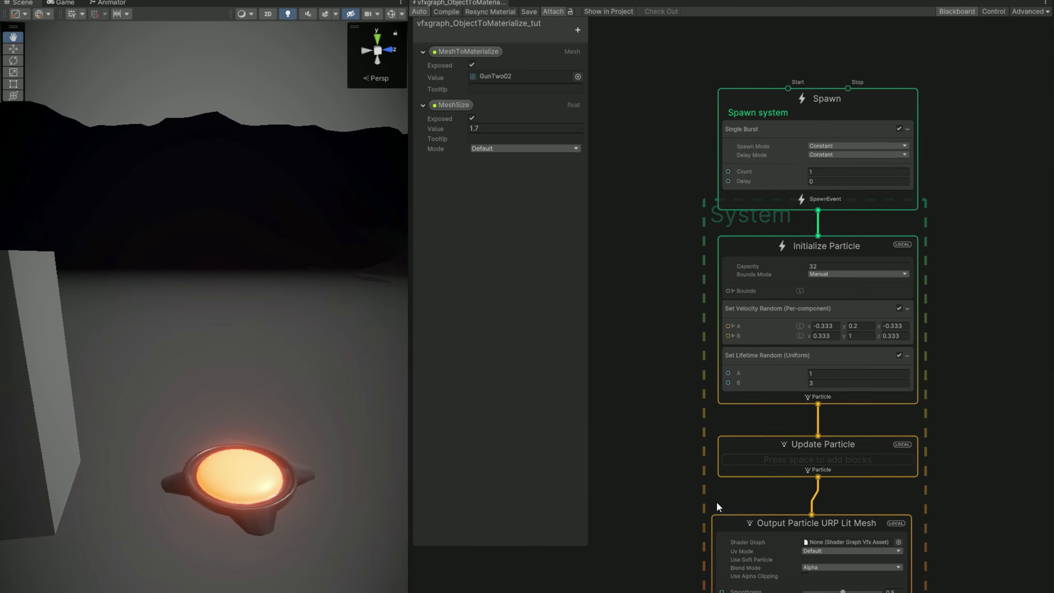
scroll(789, 452, "up", 2)
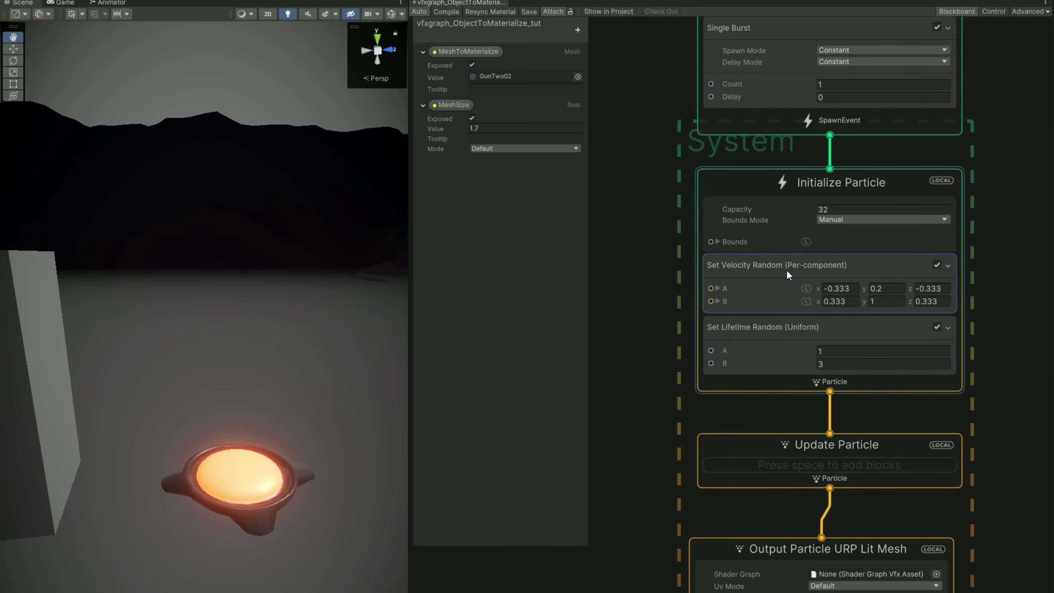
middle_click_drag(713, 390, 700, 331)
left_click(712, 323)
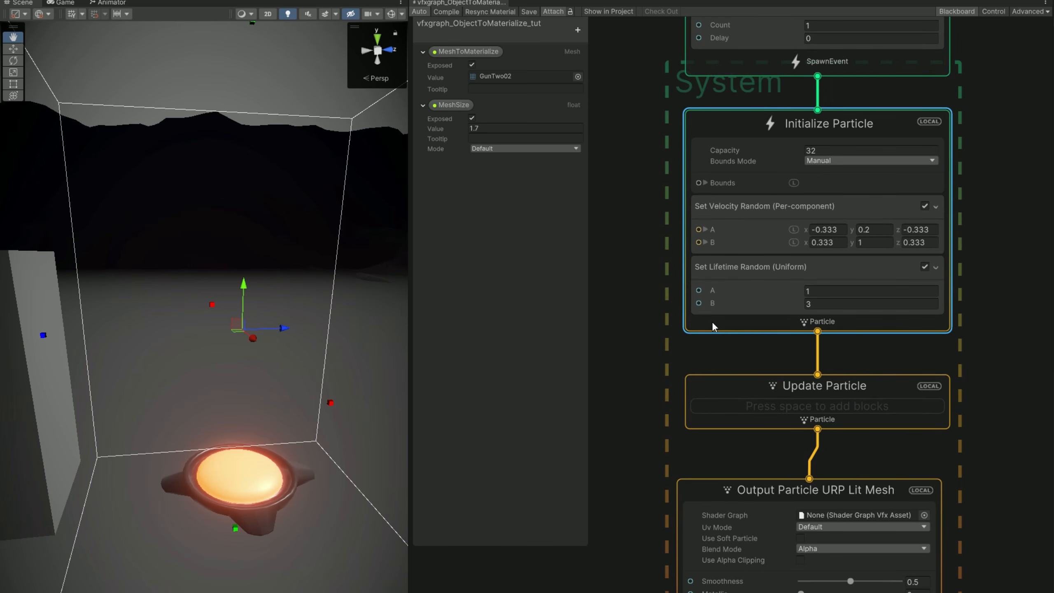
key("space")
type("set angle")
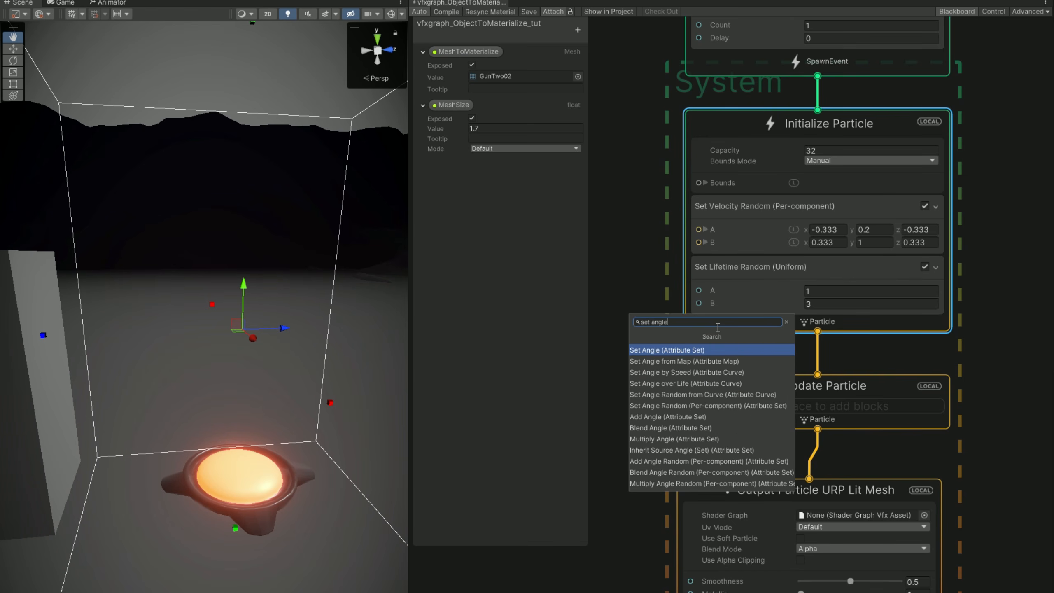
key("Return")
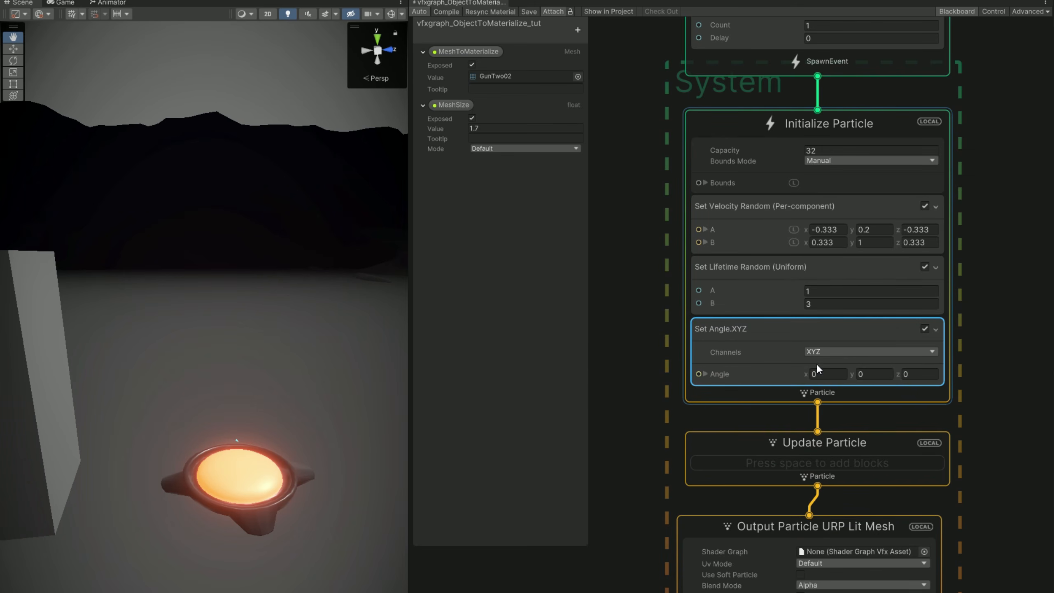
Add a Vector3 property named MeshRotation to the blackboard
middle_click_drag(732, 414, 858, 366)
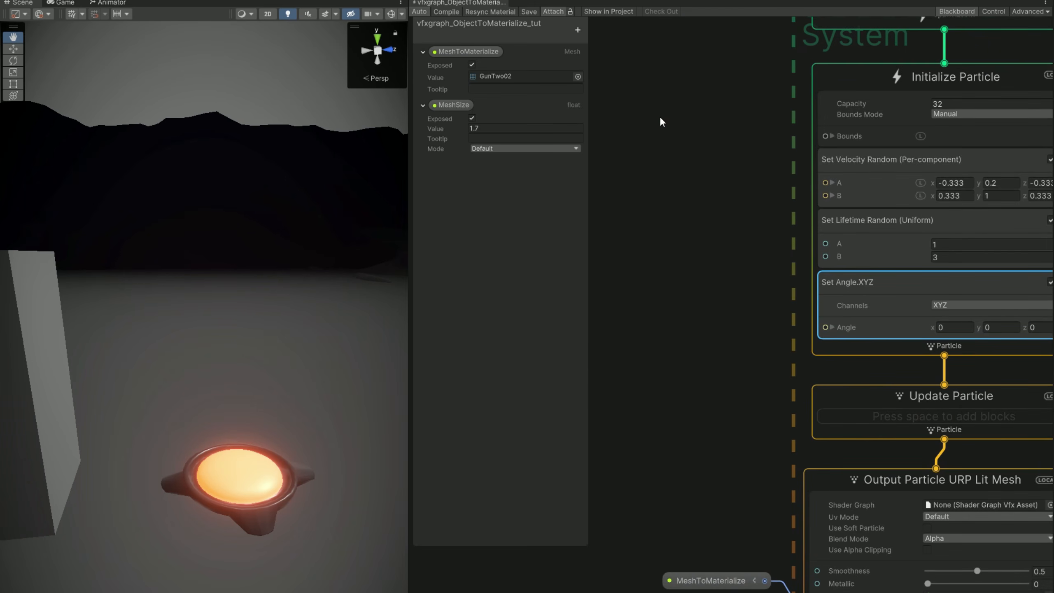
left_click(579, 28)
left_click(615, 492)
double_click(444, 165)
type("MeshRotation")
Place a MeshRotation node beside Initialize Particle and connect it to the Angle input of Set Angle
left_click_drag(444, 167, 680, 308)
left_click_drag(739, 313, 825, 328)
middle_click_drag(754, 376, 686, 391)
left_click_drag(633, 328, 681, 339)
Set the MeshRotation value to X -90, Y 0, Z 90
left_click(431, 164)
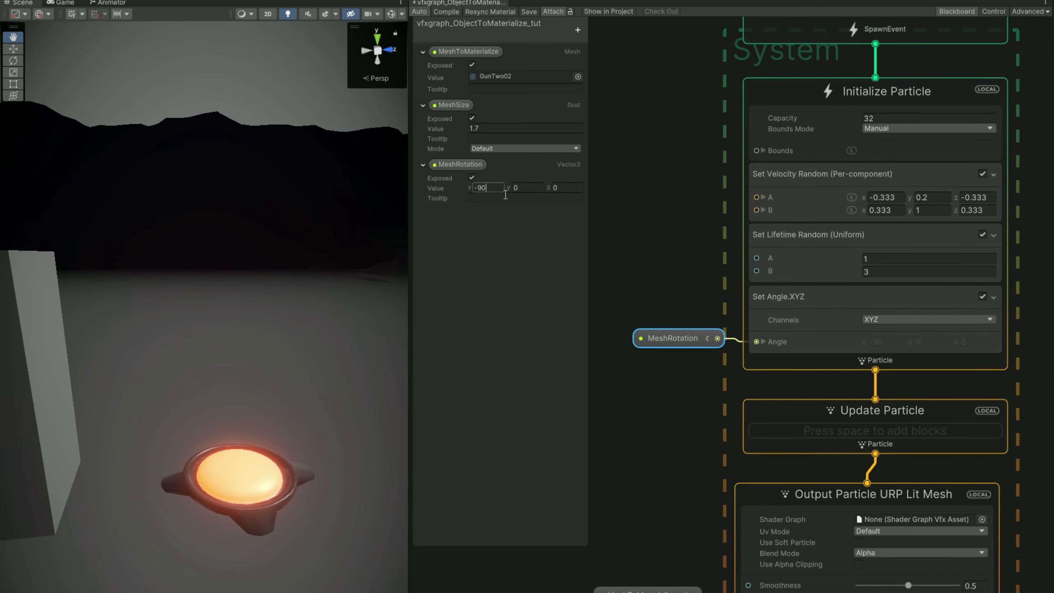
type("90")
key("Return")
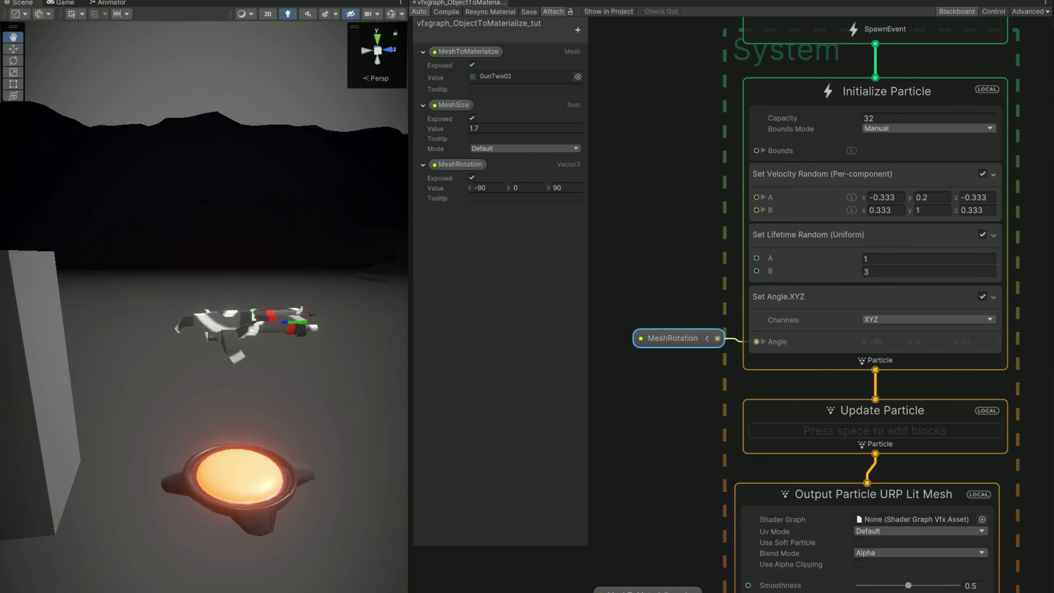
Delete the Set Velocity Random block from Initialize Particle
left_click(859, 207)
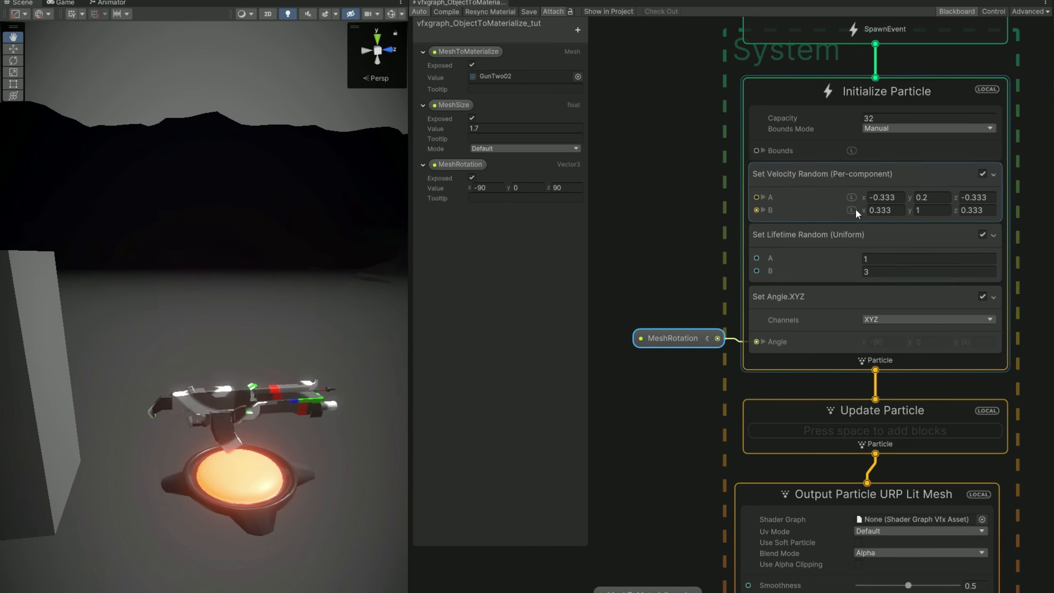
left_click(809, 185)
key("Delete")
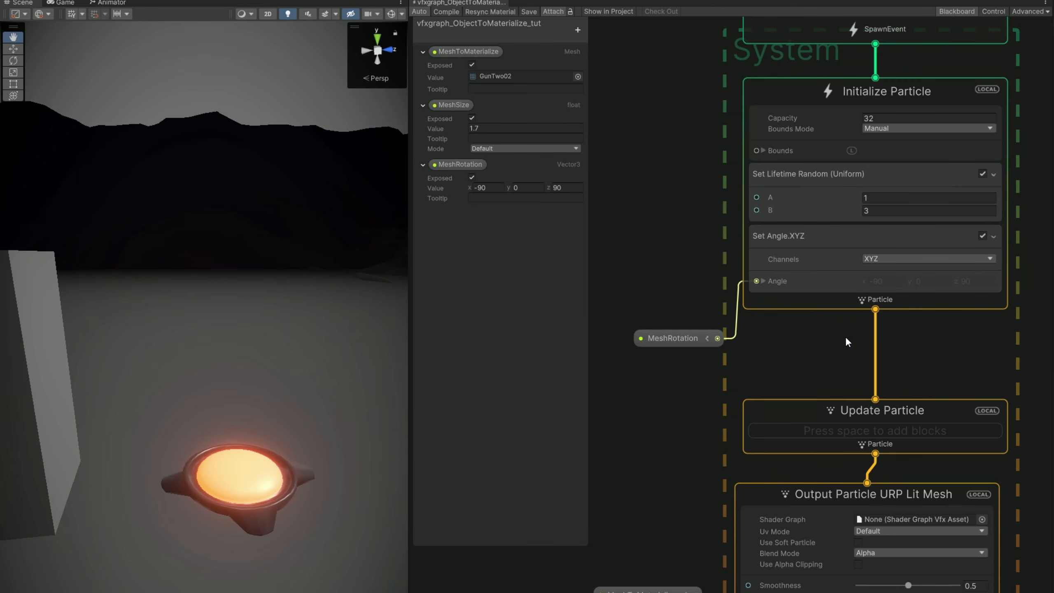
Turn the random mode of the Set Lifetime block off and set the lifetime to 3
left_click(921, 178)
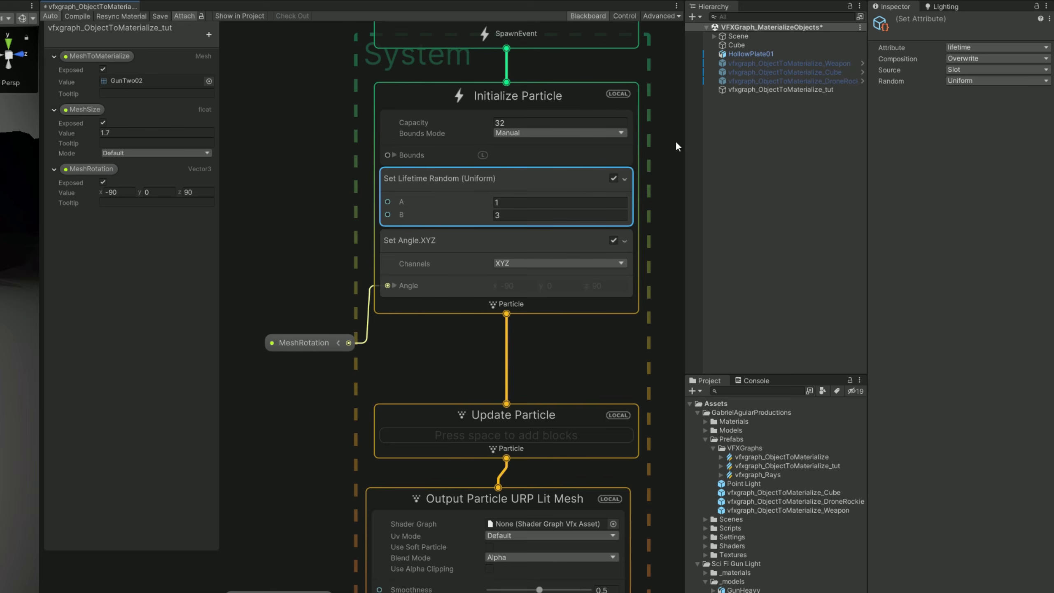
left_click(968, 80)
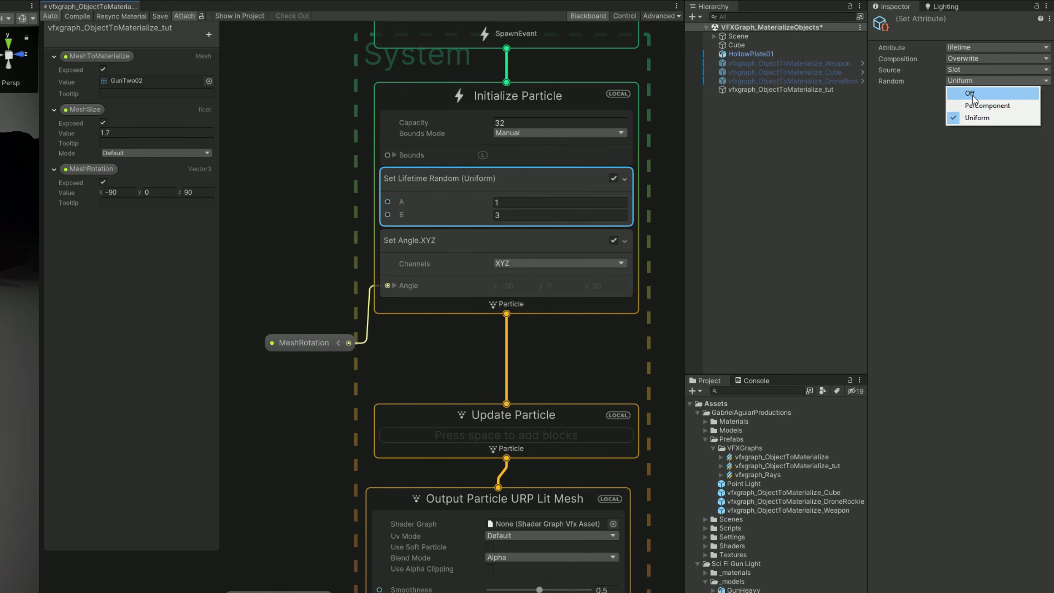
left_click(971, 94)
left_click(512, 204)
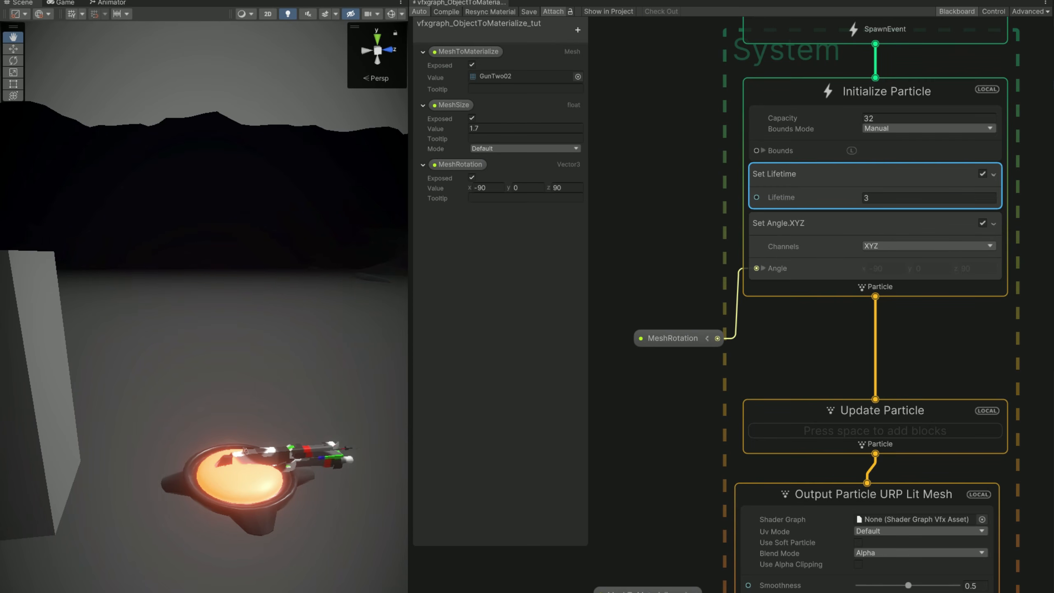
middle_click_drag(254, 476, 250, 458)
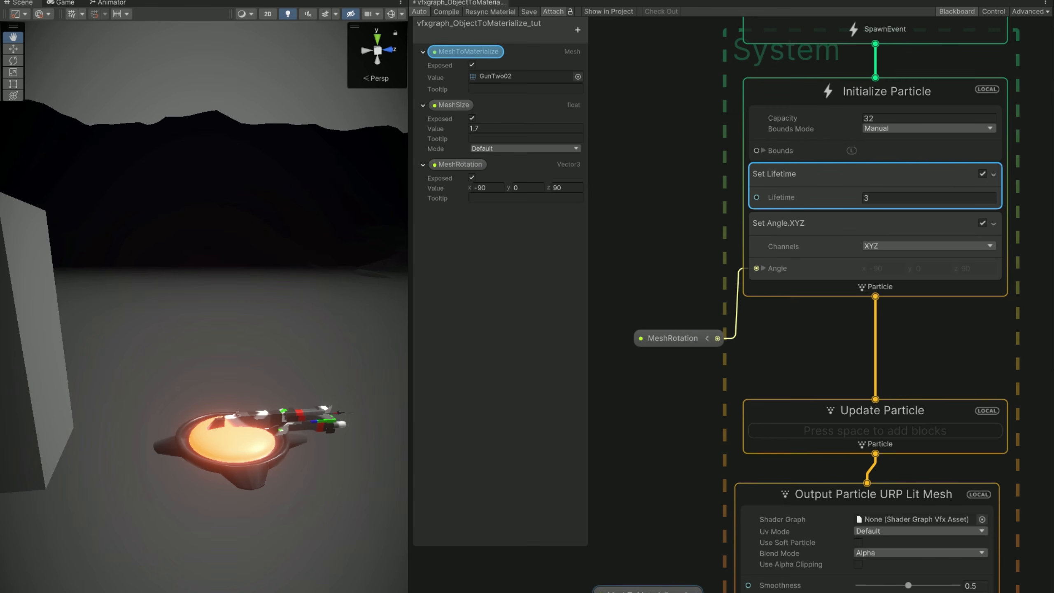
Add a Set Pivot block to Output Particle URP Lit Mesh and move the MeshSize node down beside Set Size
middle_click_drag(696, 592, 701, 436)
left_click(813, 503)
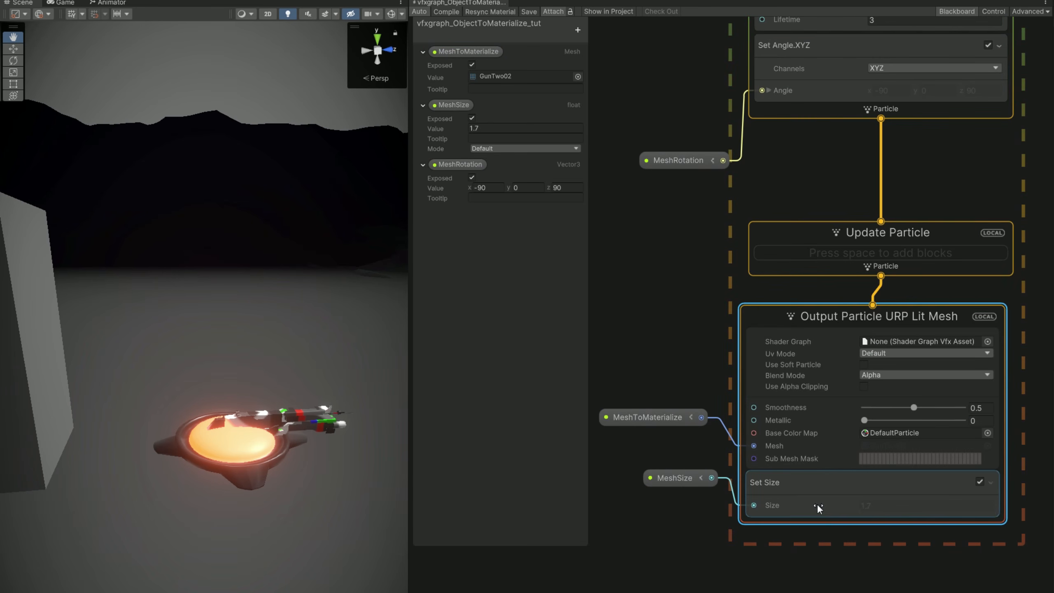
key("space")
left_click(824, 492)
key("space")
type("set pi")
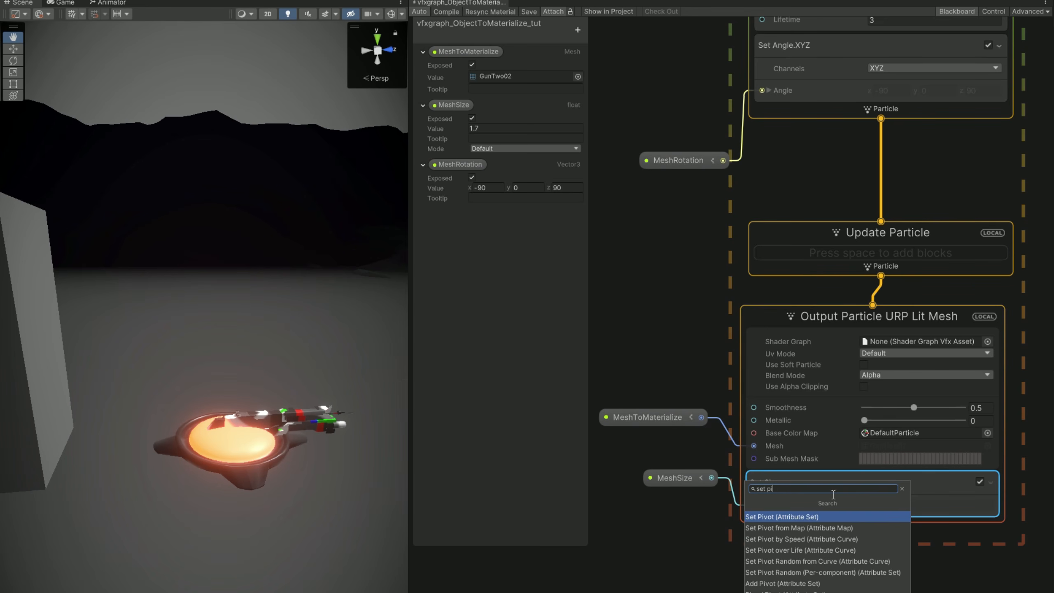
key("Return")
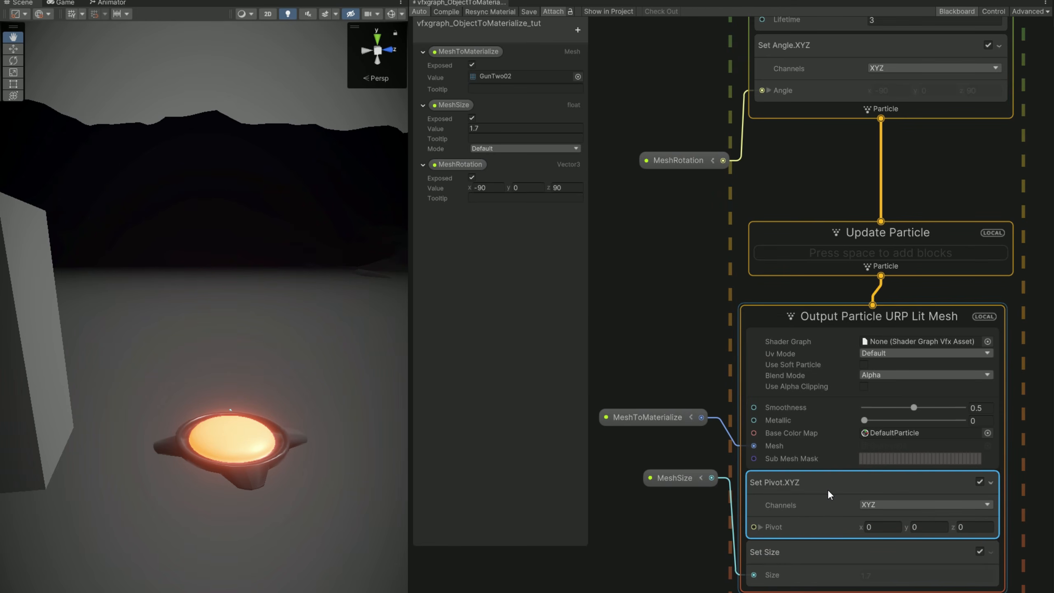
left_click_drag(681, 481, 673, 574)
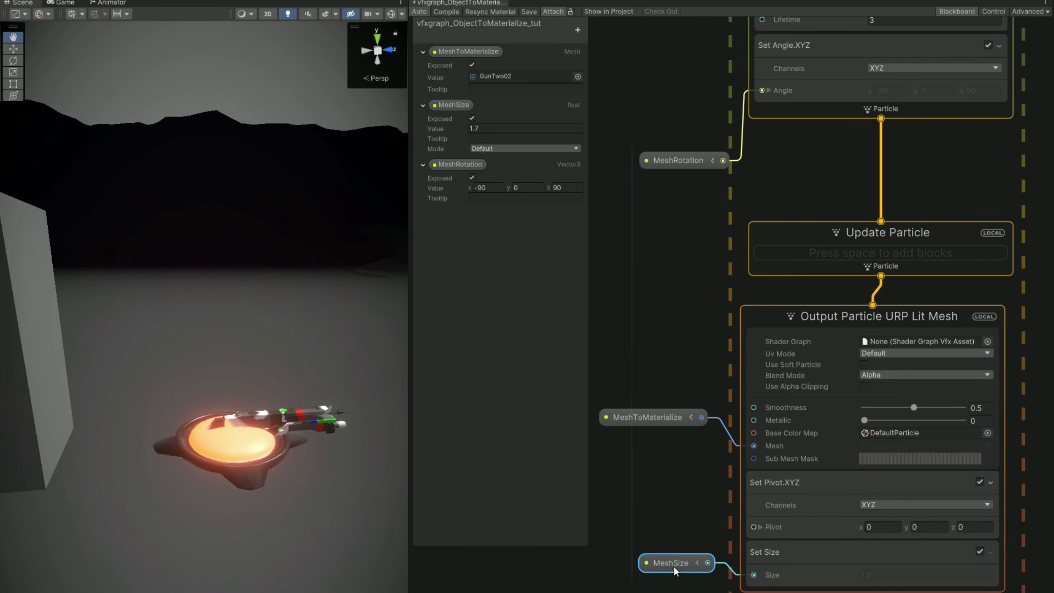
Set the X pivot in the Set Pivot block to -0.25 so the gun sits centred on the plate
left_click(882, 532)
type("-0.25")
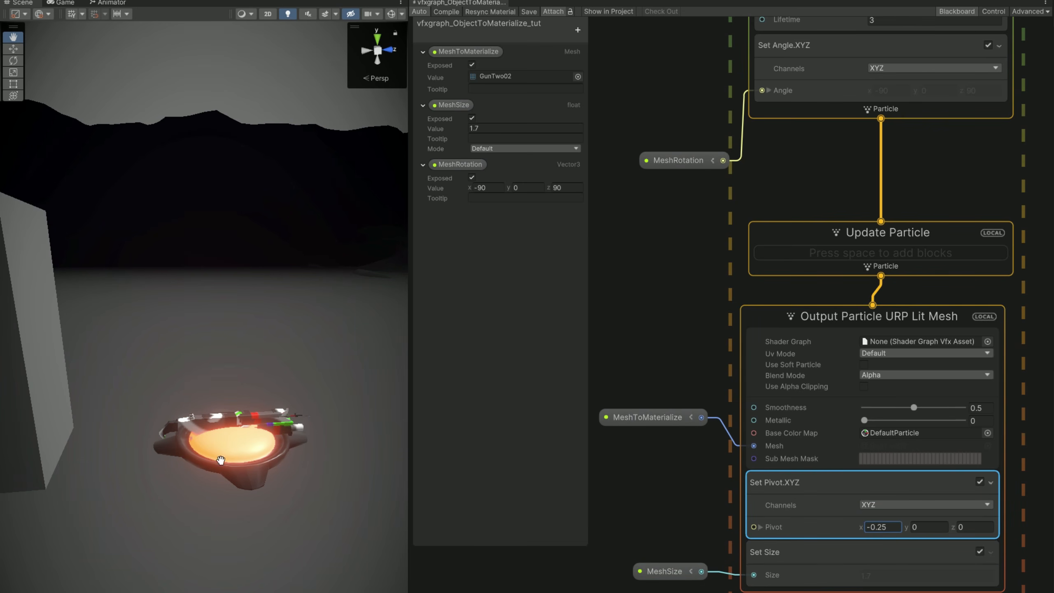
scroll(250, 462, "up", 2)
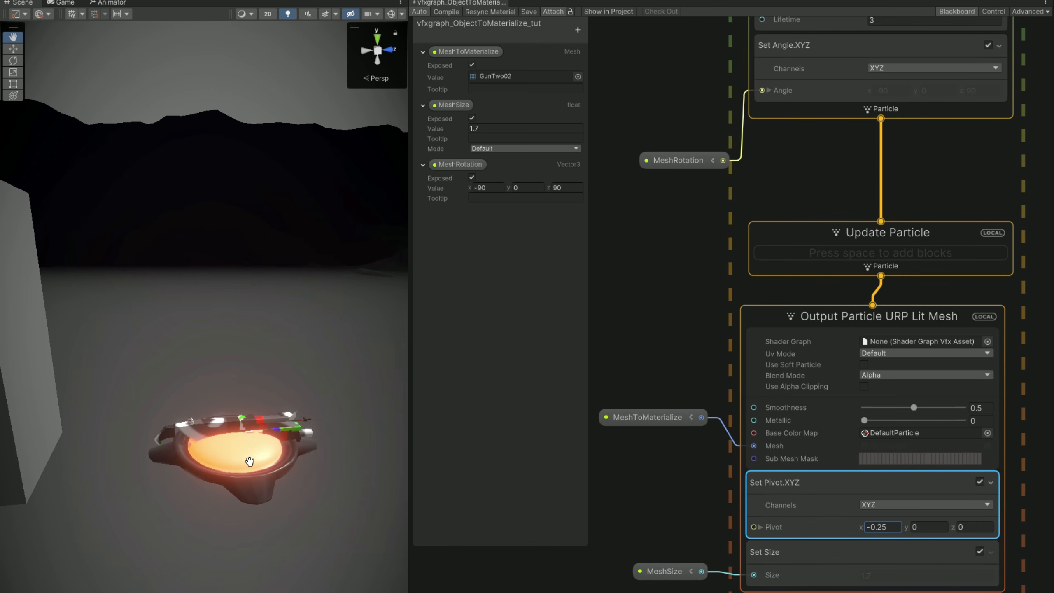
key("Return")
Move the Update Particle context up closer to Initialize Particle and shift the MeshRotation node up
middle_click_drag(824, 166, 825, 181)
left_click_drag(802, 236, 801, 173)
left_click_drag(681, 171, 679, 138)
Add a Set Position block to Update Particle and expand its Position input into X, Y and Z
left_click(778, 188)
key("space")
type("set pos")
key("Return")
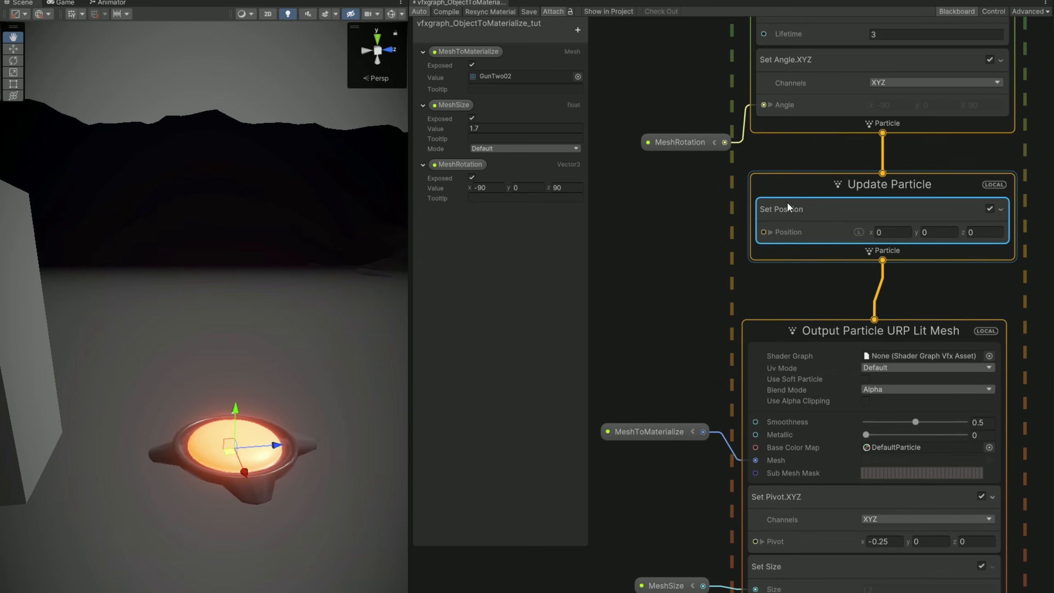
left_click(771, 232)
Add a Sample Curve operator in the empty area beside Update Particle
middle_click_drag(740, 290, 896, 322)
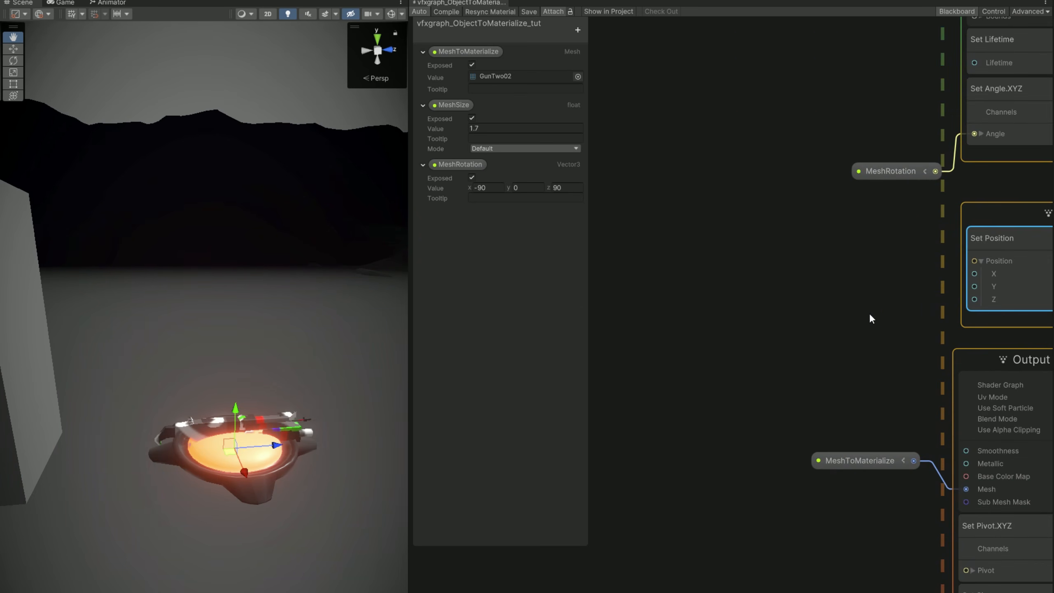
key("space")
type("sample")
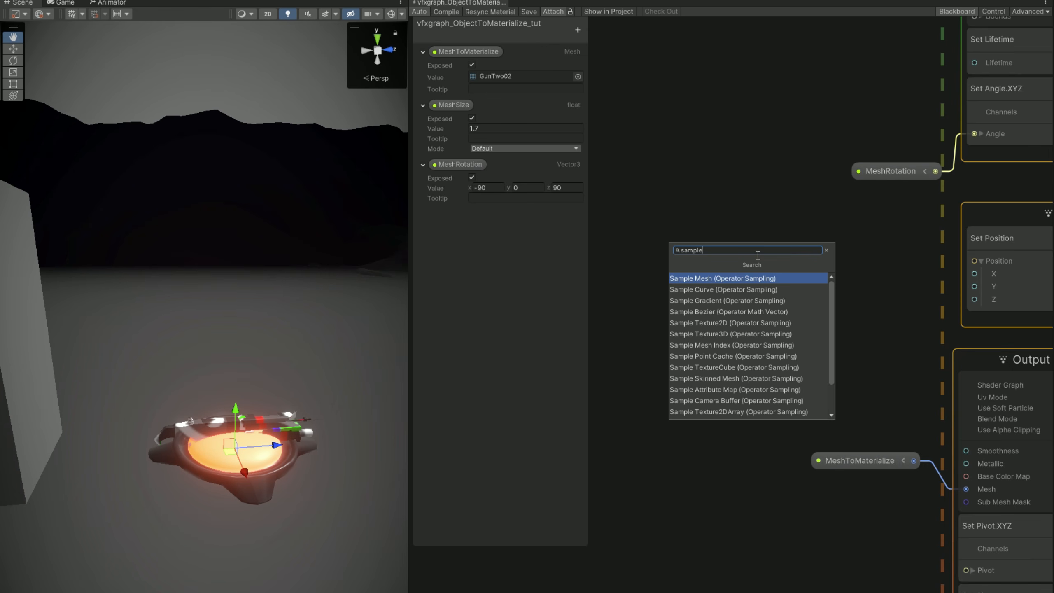
key("Down")
key("Return")
Set the Sample Curve's curve to the ease-out preset that rises from 0 to 1
left_click(817, 298)
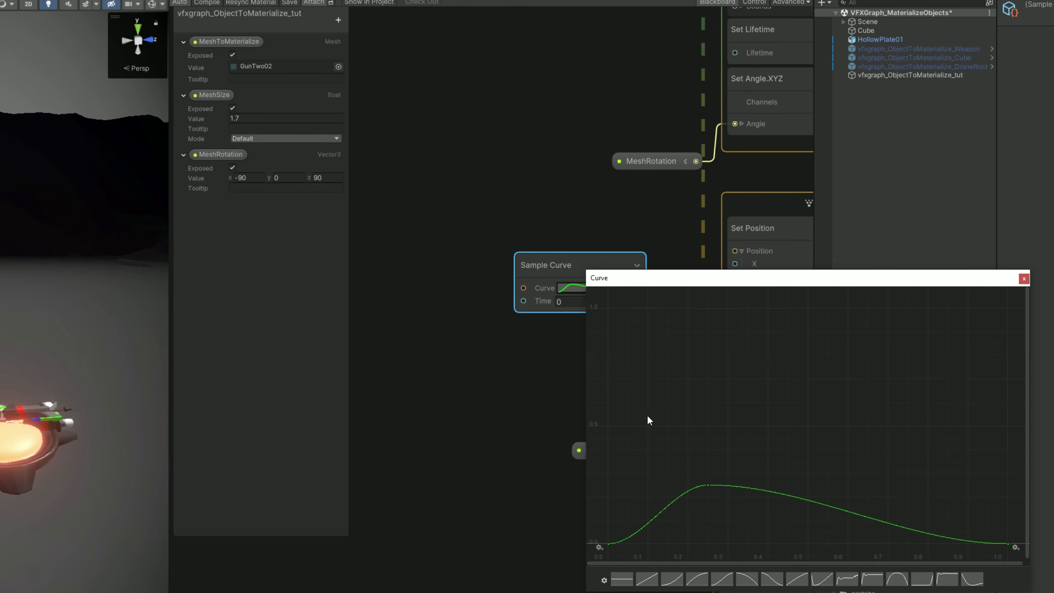
left_click(656, 579)
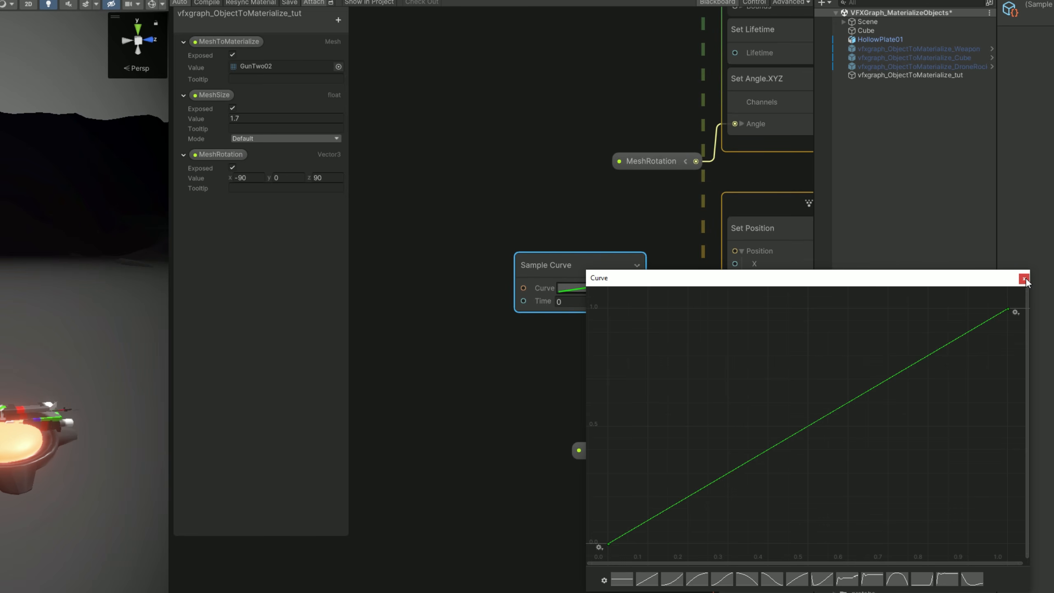
left_click(704, 580)
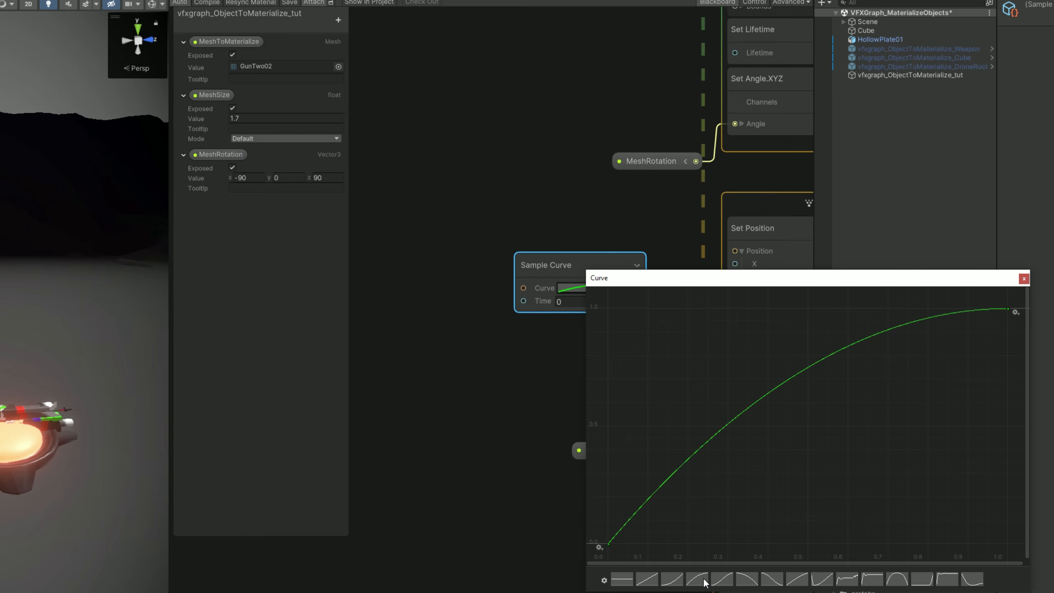
left_click(1025, 278)
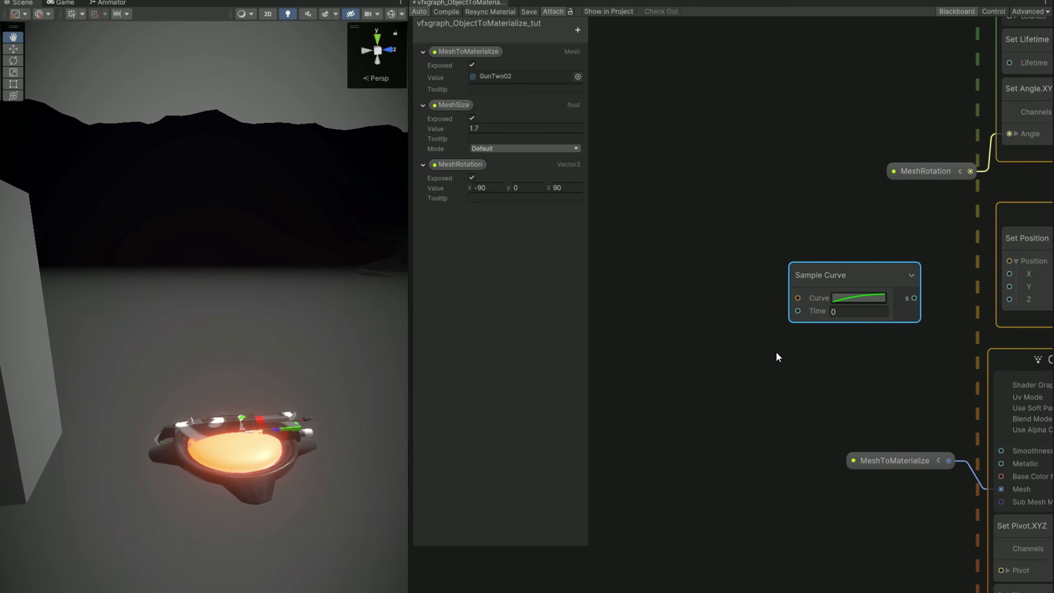
Add an Age Over Lifetime operator before Sample Curve and connect its output to the Time input
left_click(715, 316)
key("space")
type("age")
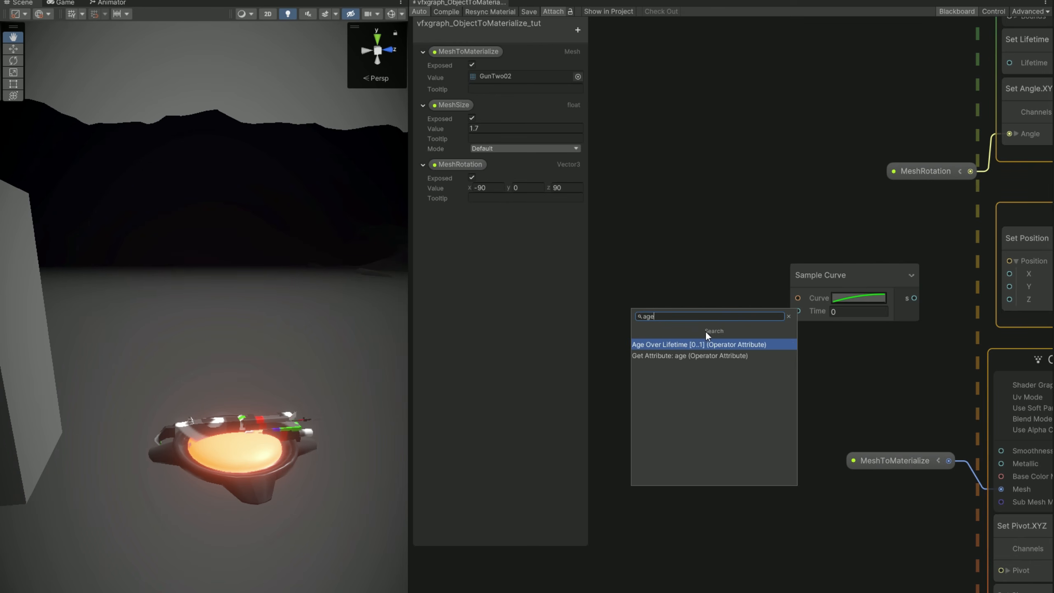
left_click(702, 343)
left_click_drag(727, 342, 651, 289)
left_click_drag(740, 310, 815, 314)
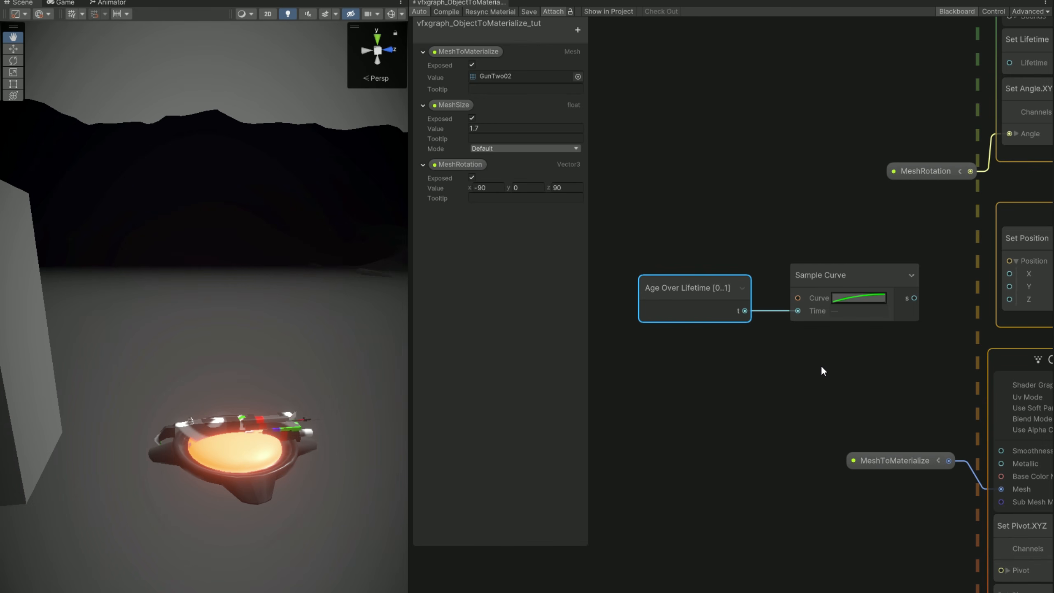
Add a Multiply operator after Sample Curve and feed the curve output into its A input
left_click_drag(825, 252, 648, 311)
key("space")
type("mu")
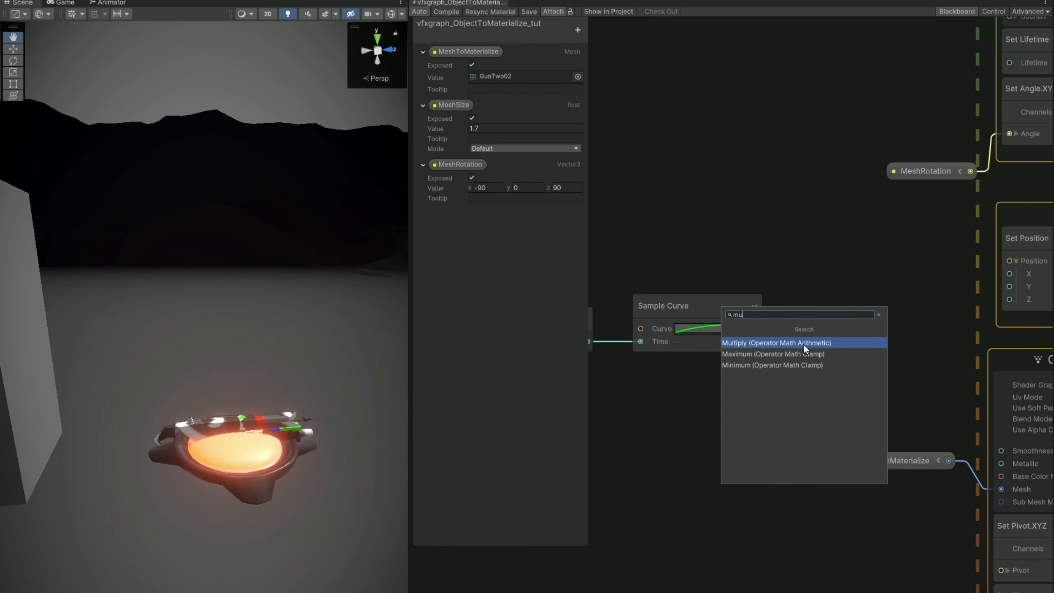
left_click(803, 343)
left_click_drag(826, 333, 825, 302)
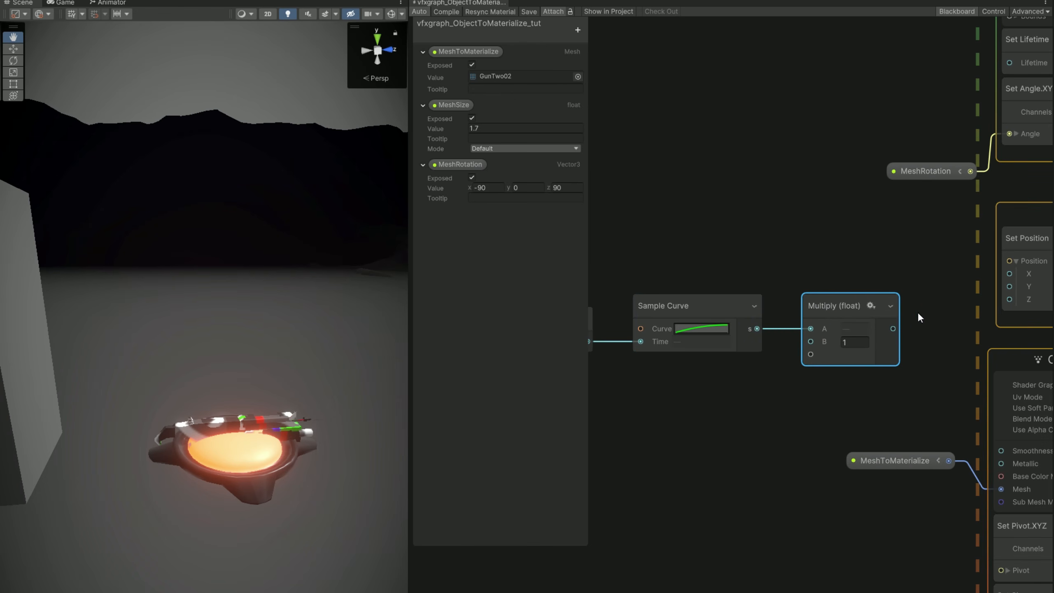
Connect Multiply's output to the Y position of Set Position and set its B value to 1.5
middle_click_drag(888, 330, 831, 343)
left_click_drag(831, 343, 942, 297)
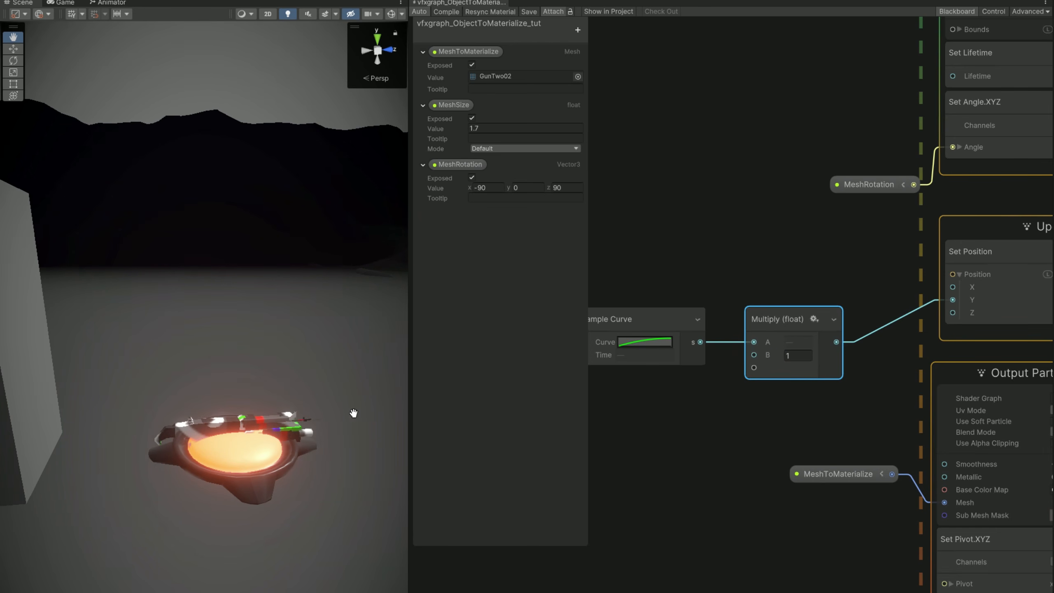
middle_click_drag(615, 408, 730, 407)
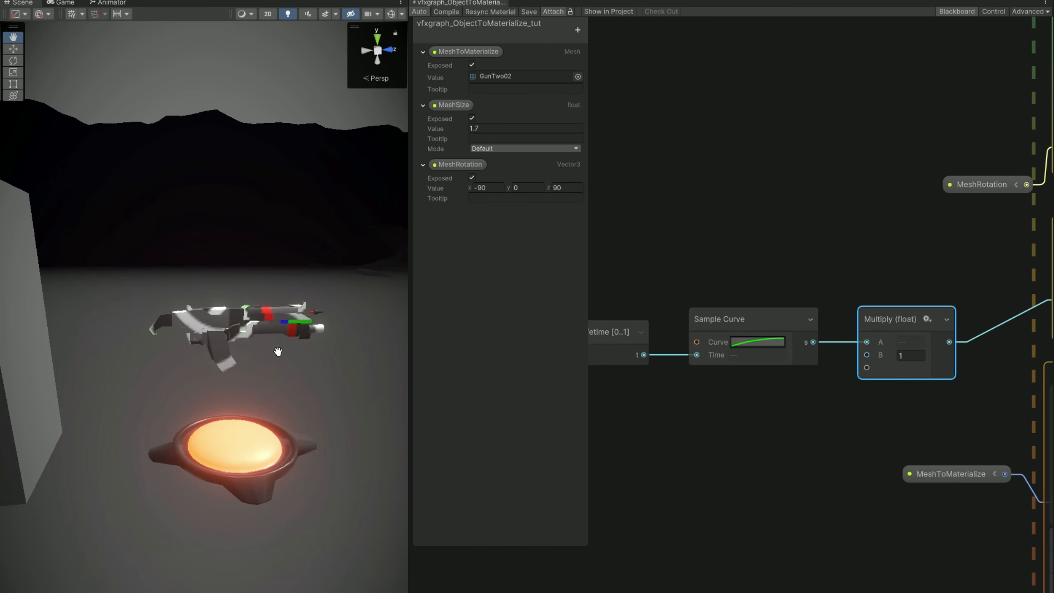
left_click(906, 356)
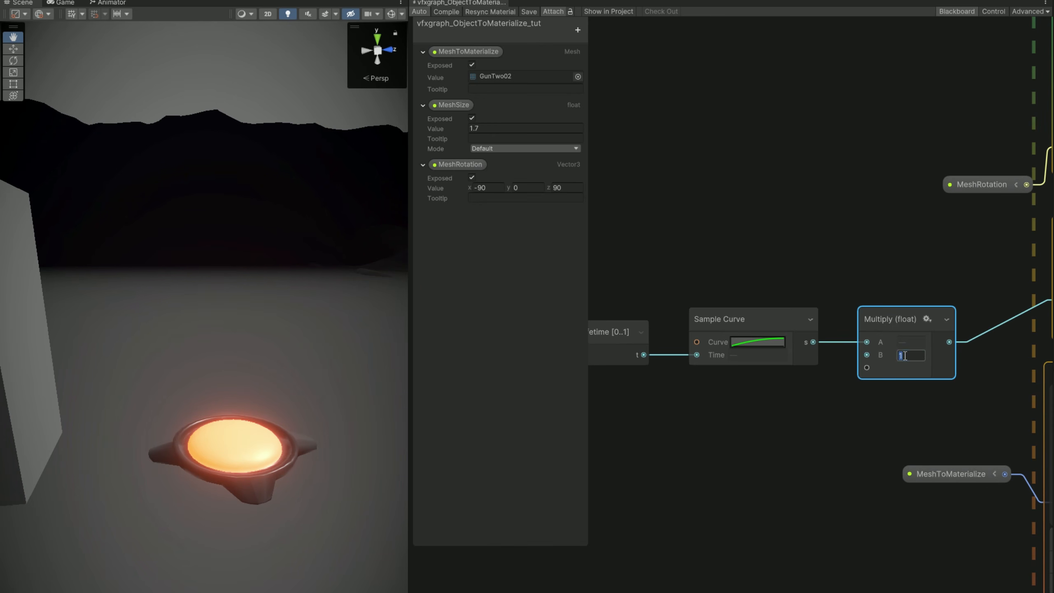
key("Return")
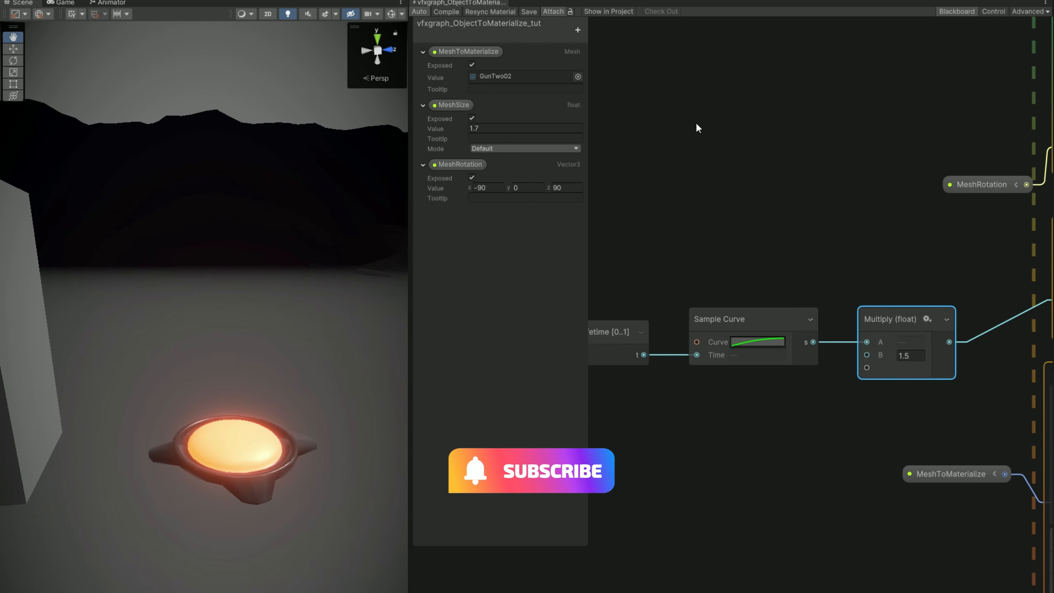
Add a float property named MeshYPosition to the blackboard
left_click(578, 30)
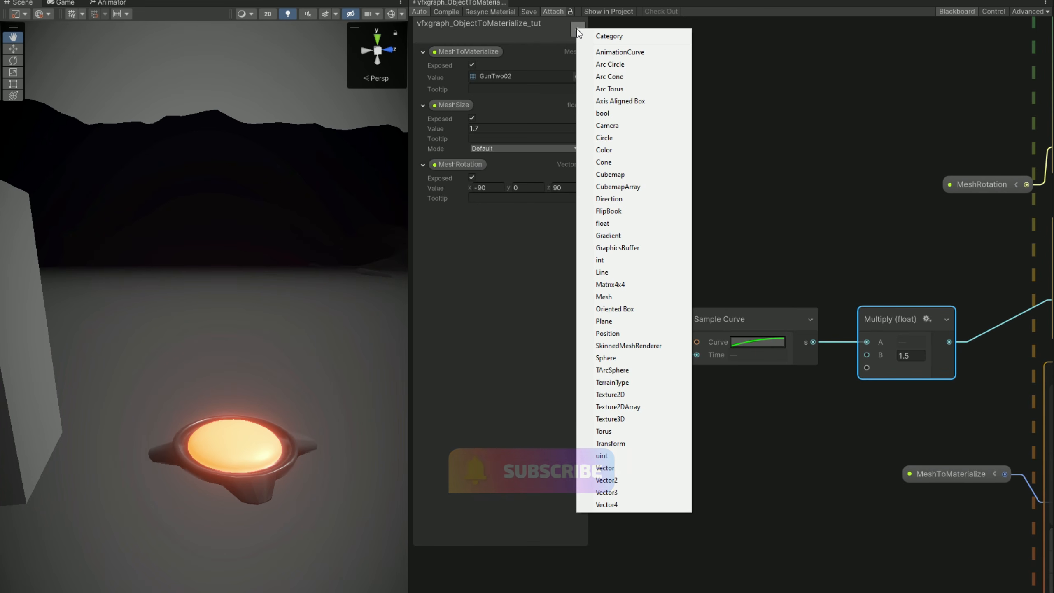
left_click(610, 223)
double_click(464, 217)
type("MesYPosition")
key("Return")
double_click(445, 216)
left_click(444, 215)
type("h")
key("Return")
Set MeshYPosition to 1.25 and connect it to the B input of Multiply, placing its node below Sample Curve
left_click(424, 214)
left_click(485, 238)
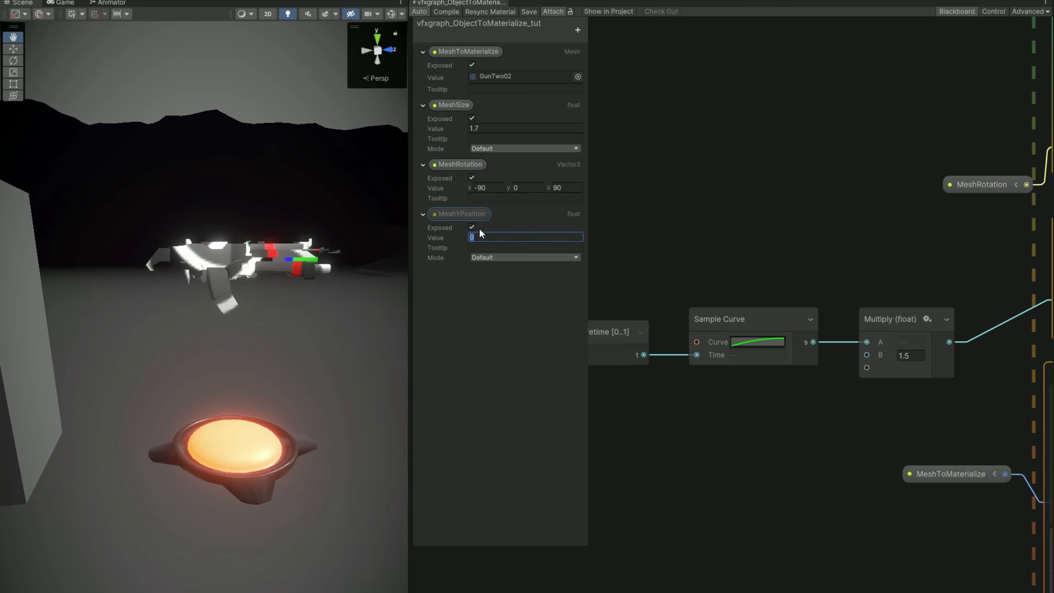
type("1.5")
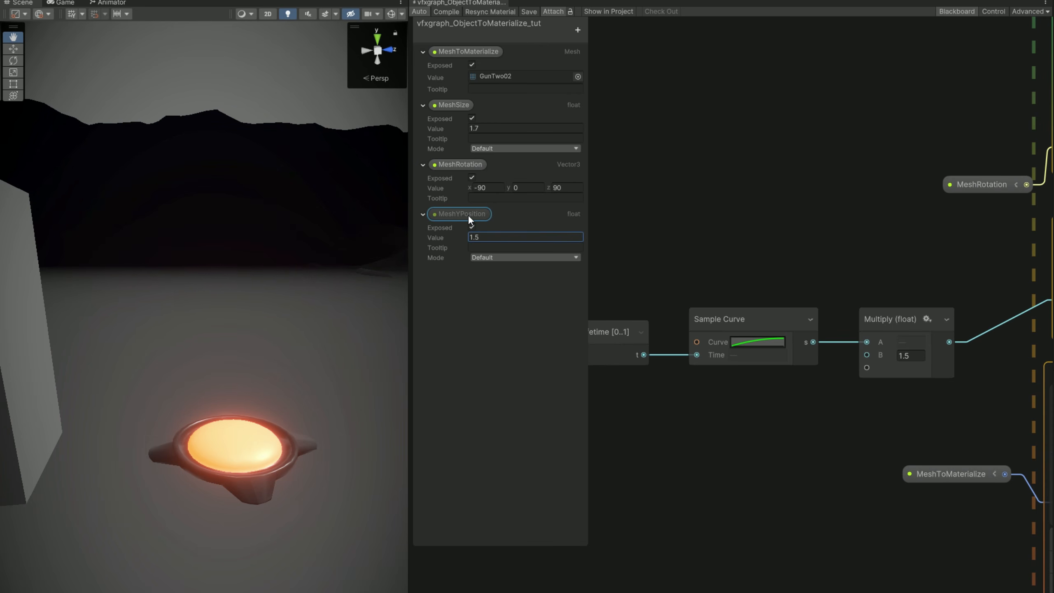
left_click(487, 238)
type("1.25")
left_click_drag(473, 213, 867, 355)
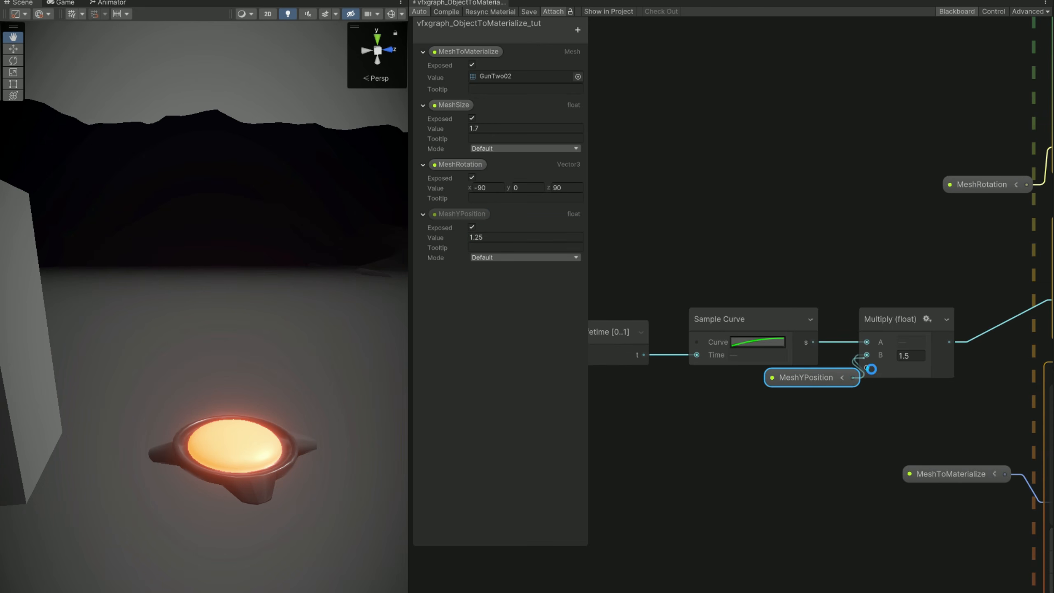
left_click_drag(806, 382, 776, 384)
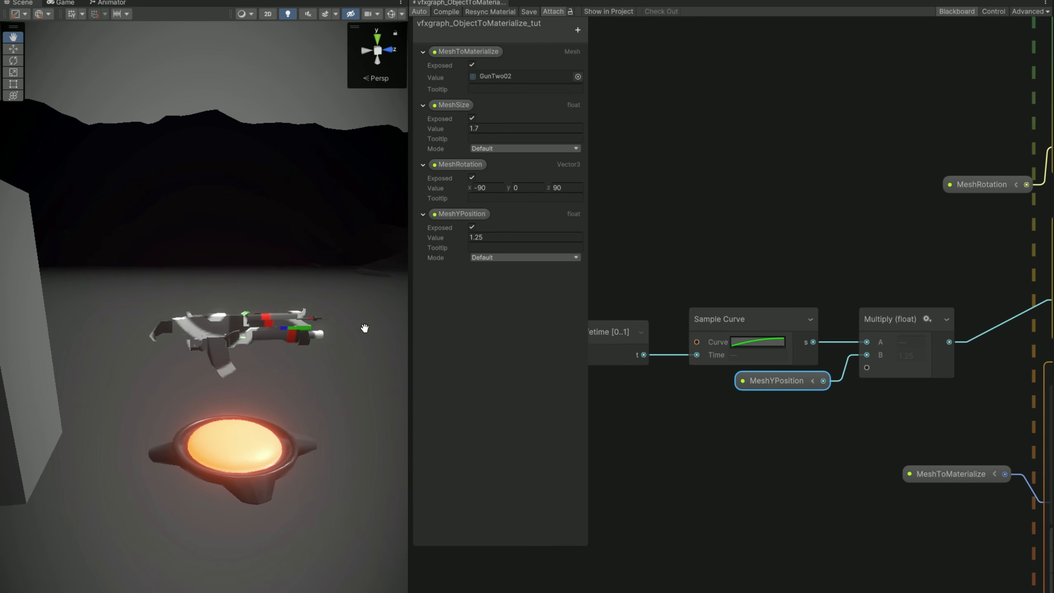
Move the Output Particle URP Lit Mesh context and its property nodes down to free space below Update Particle
middle_click_drag(874, 472, 842, 456)
scroll(842, 455, "down", 3)
left_click_drag(677, 415, 870, 320)
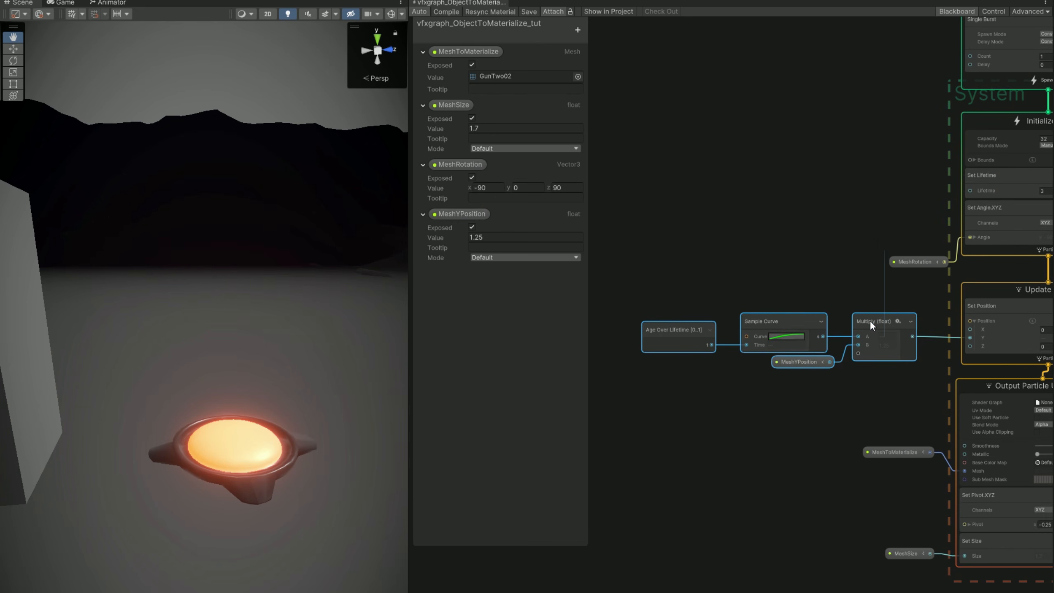
left_click(824, 281)
middle_click_drag(821, 277, 665, 241)
scroll(849, 336, "up", 3)
left_click_drag(848, 336, 697, 532)
left_click_drag(807, 356, 816, 485)
Add an Add Angle block to Update Particle with its Y angle set to 0.5
left_click(814, 312)
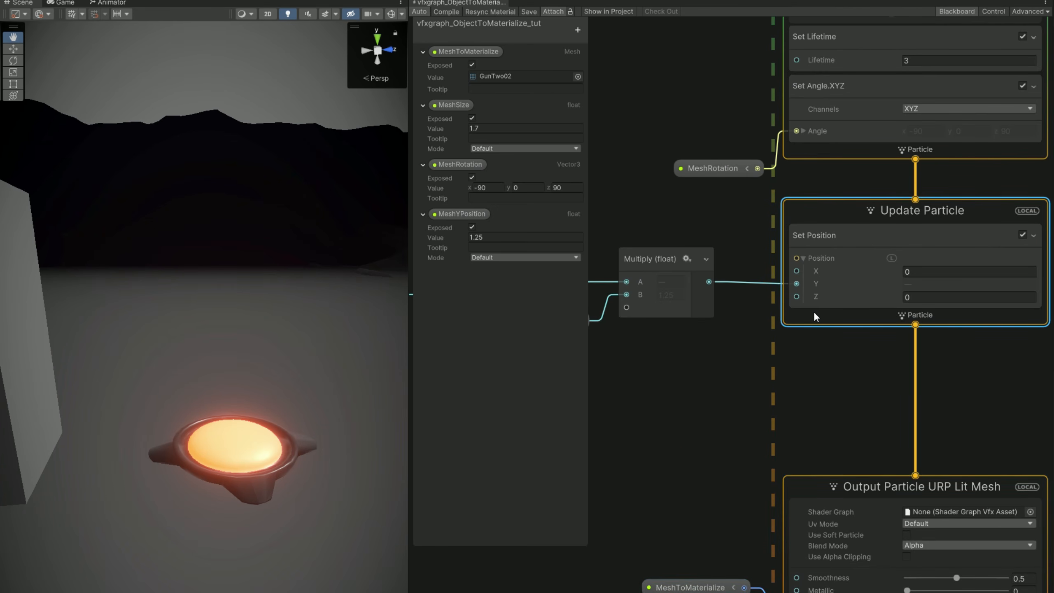
key("space")
type("add ang")
key("Return")
left_click(970, 367)
type("0.5")
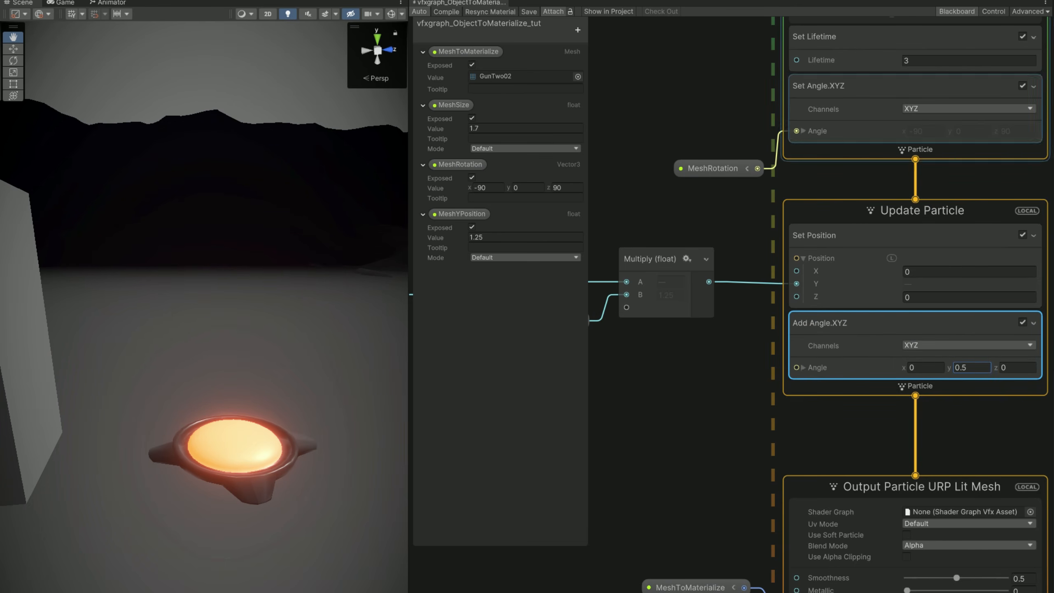
key("Return")
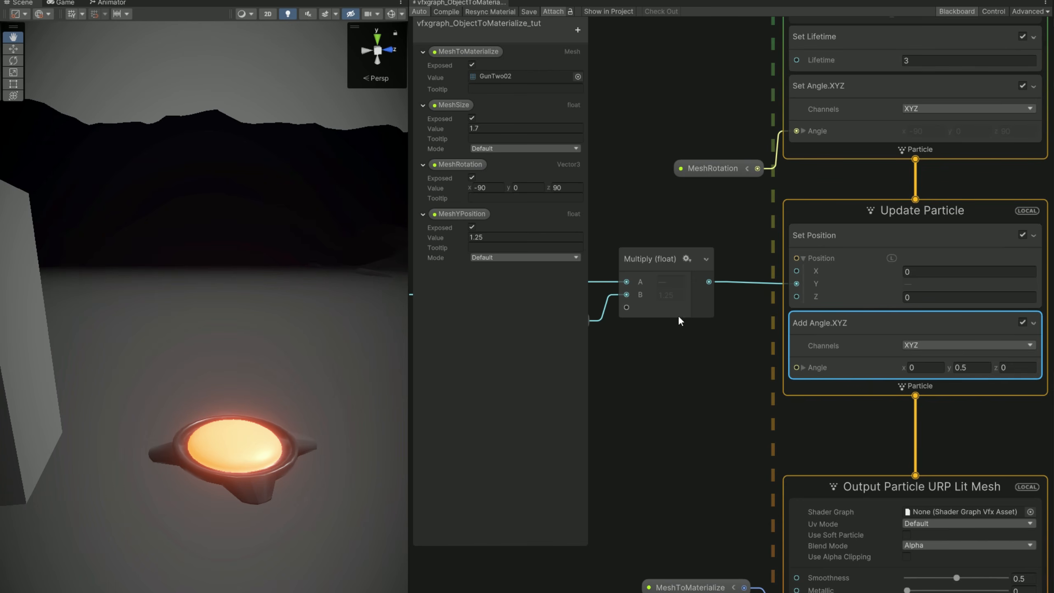
Add a float property named MeshRotationOverlife with a value of 0.5
left_click(578, 30)
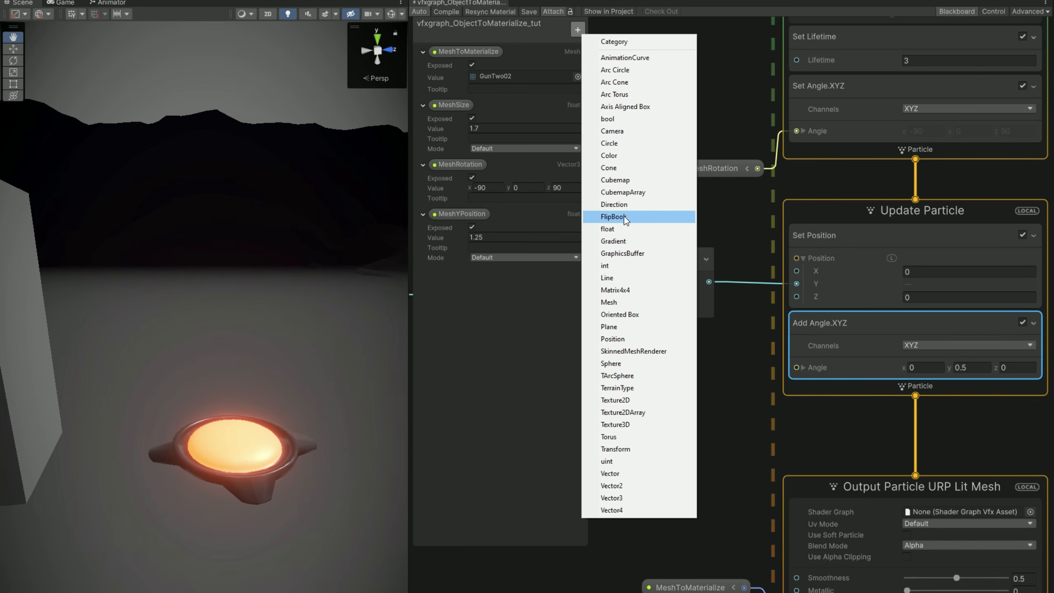
left_click(608, 229)
type("MeshRotationOverlife")
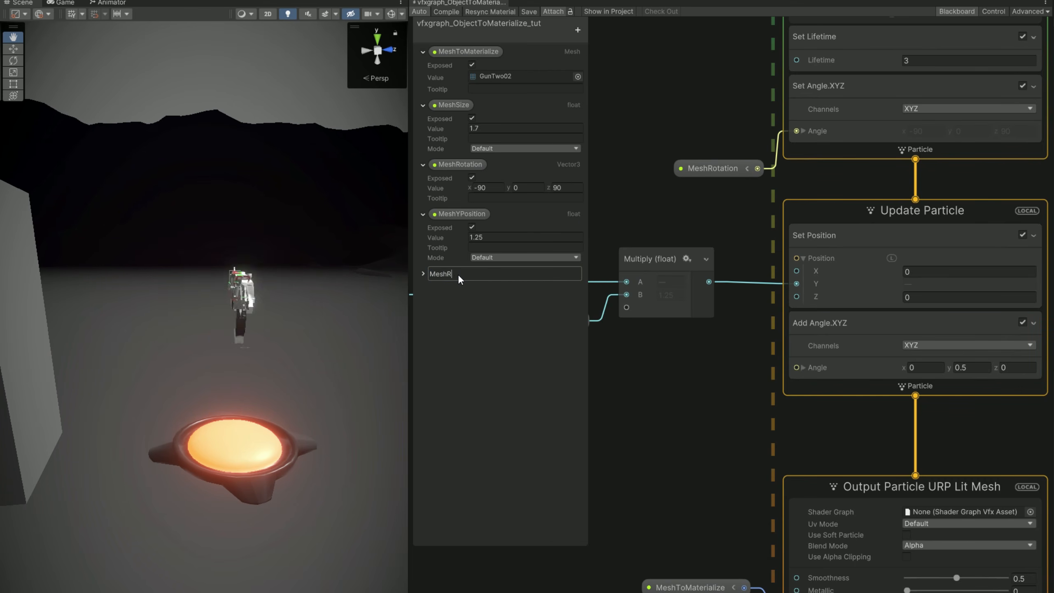
key("Return")
left_click(423, 274)
left_click(489, 296)
type("0.5")
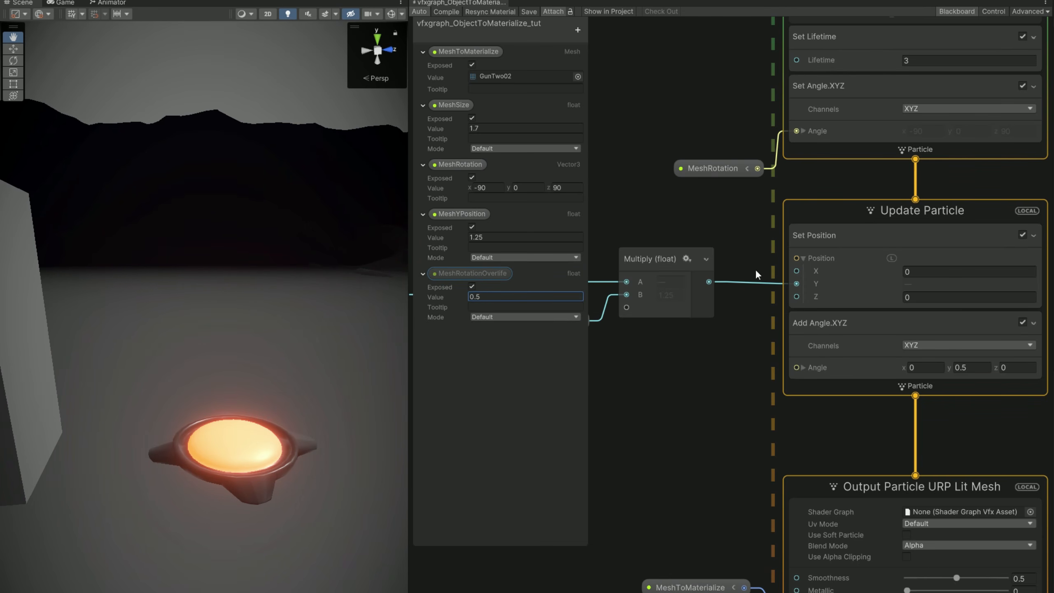
Expand the Angle input of Add Angle and connect MeshRotationOverlife to its Y component
left_click(804, 367)
left_click_drag(473, 274, 796, 393)
left_click_drag(699, 409, 650, 392)
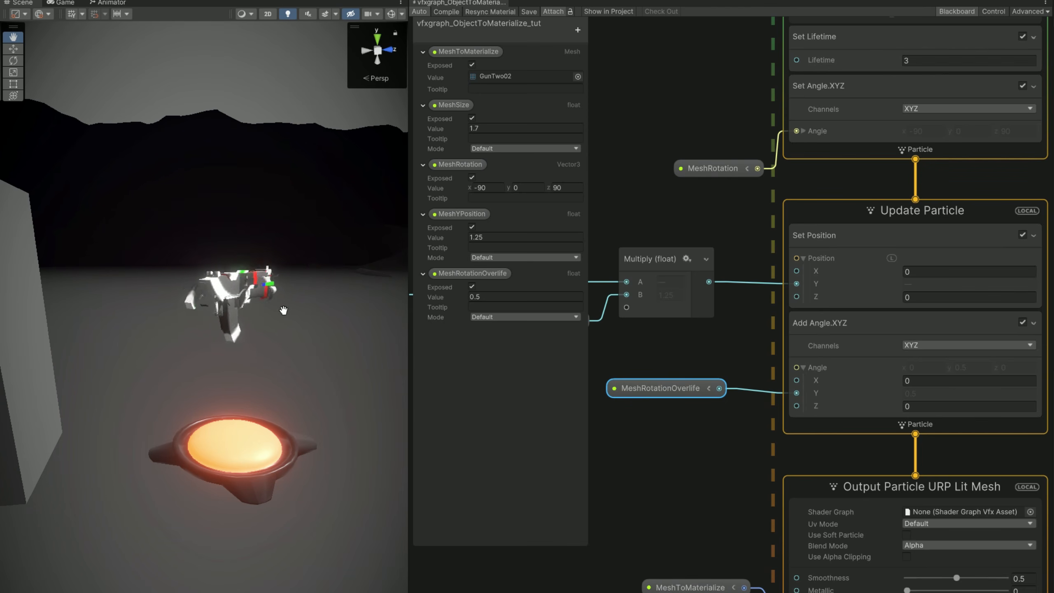
Collapse the Sci Fi Gun Light folder and expand the Shaders folder in the project assets
middle_click_drag(783, 511, 729, 426)
middle_click_drag(915, 424, 911, 370)
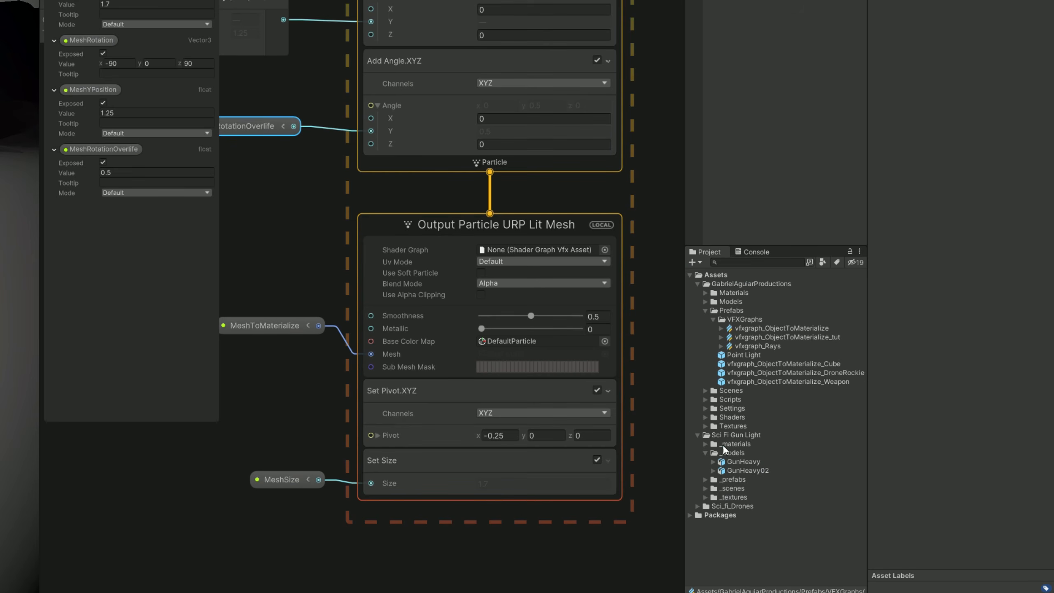
left_click(697, 435)
left_click(705, 408)
left_click(703, 407)
left_click(705, 417)
Create a blank shader graph named MaterializeShader_tut in the Shaders folder
right_click(722, 416)
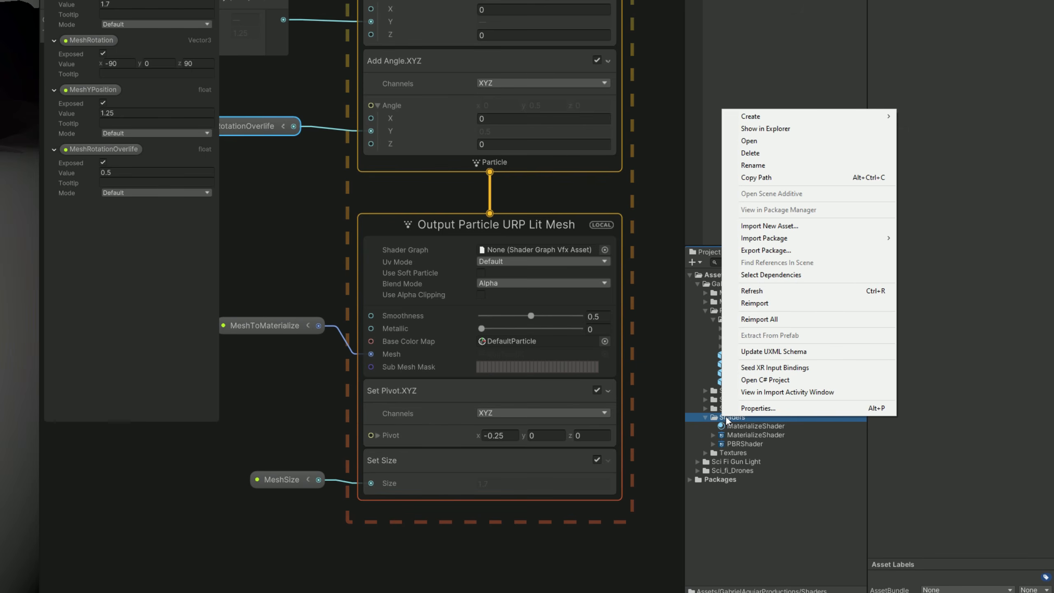
mouse_move(813, 114)
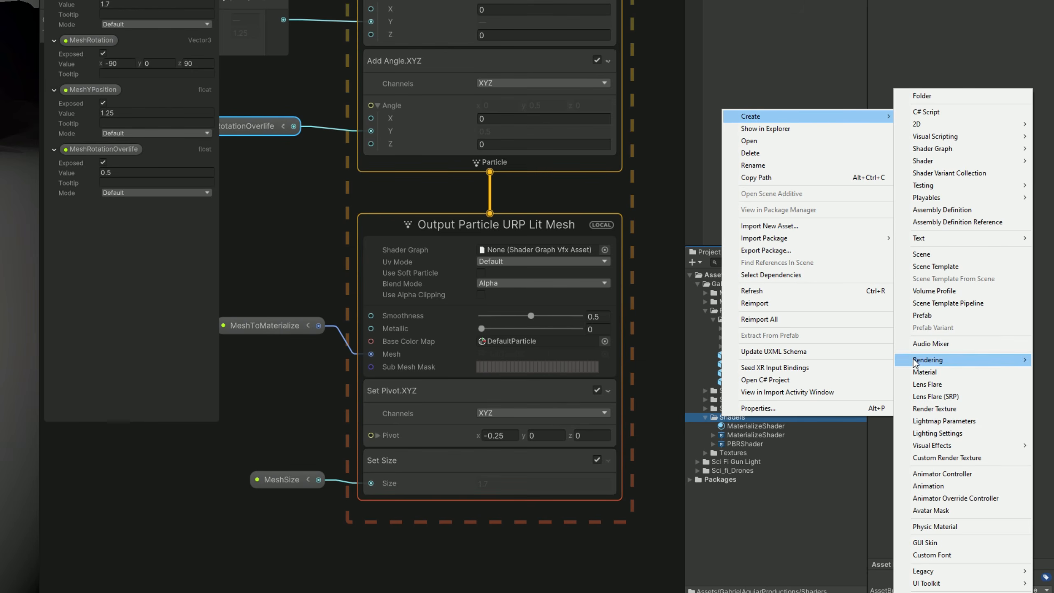
mouse_move(954, 146)
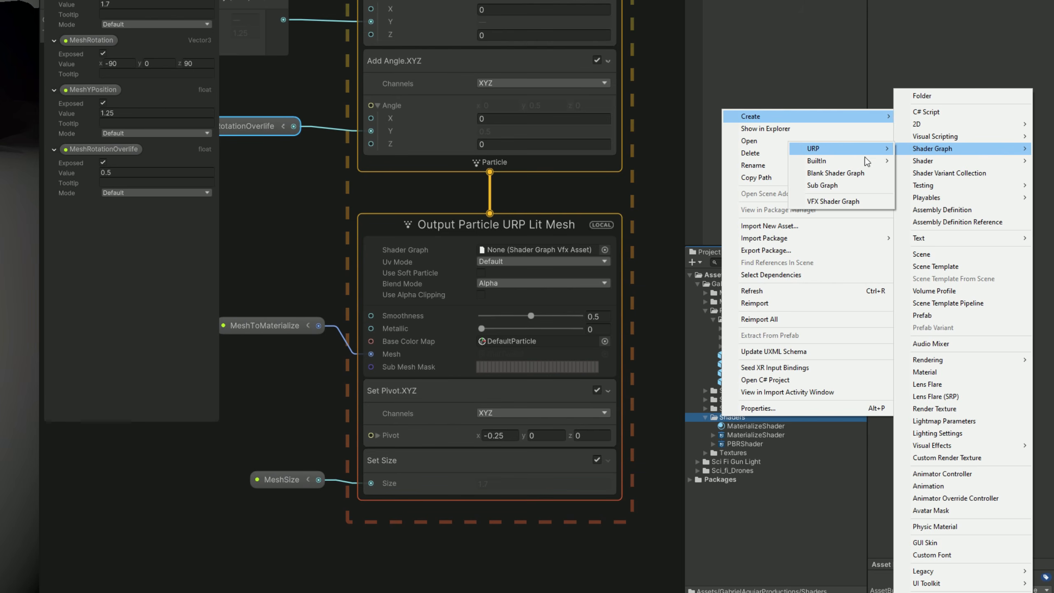
left_click(829, 174)
type("Materi")
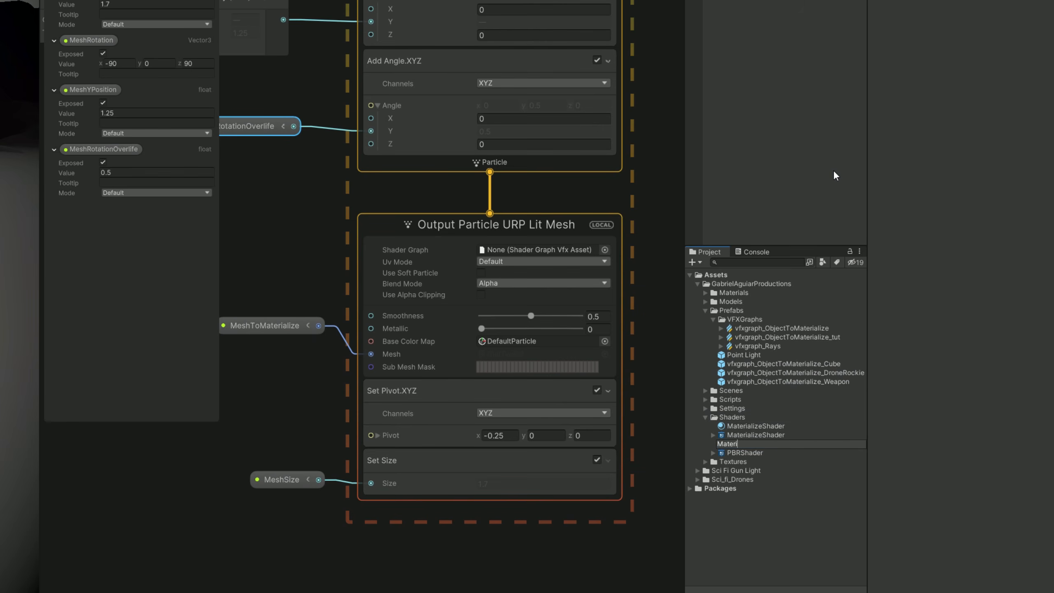
type("alizeShader_tut")
key("Return")
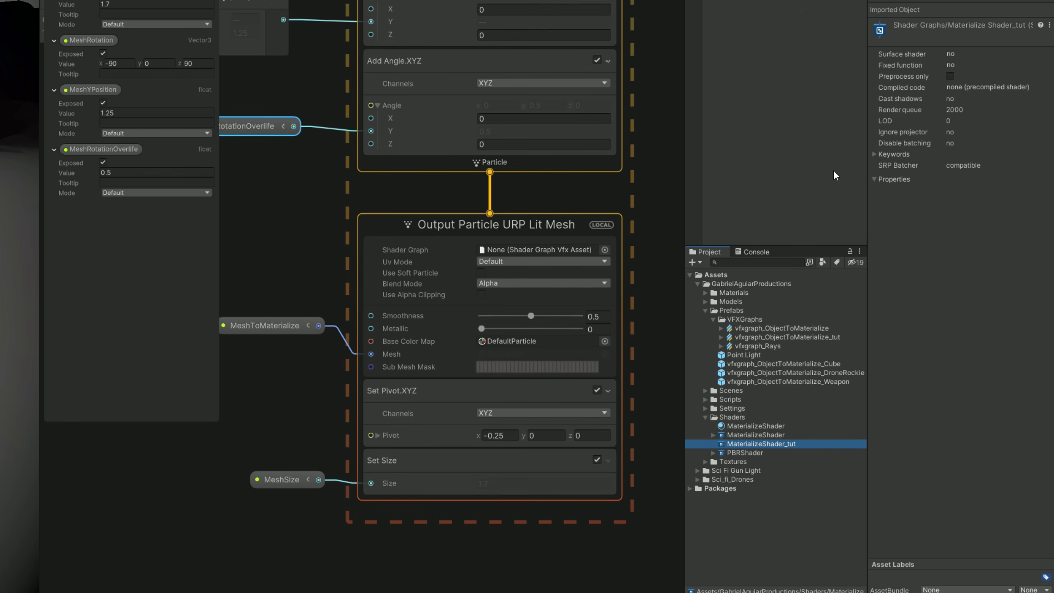
Open MaterializeShader_tut and add a Universal target with Support VFX Graph and Allow Material Override enabled
double_click(746, 445)
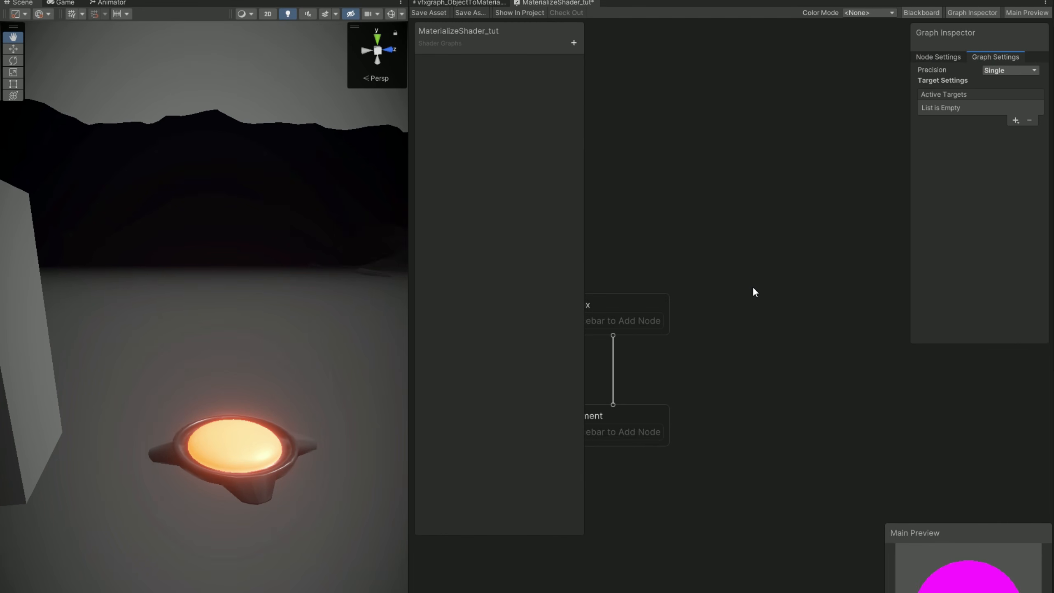
middle_click_drag(755, 292, 711, 373)
left_click(973, 12)
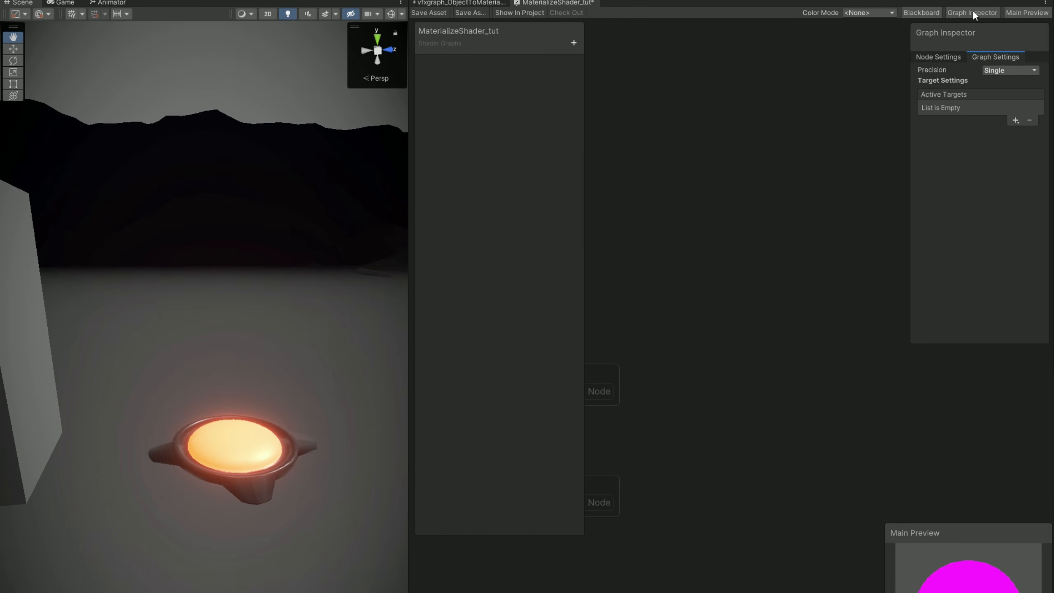
left_click(973, 12)
left_click(914, 123)
left_click(934, 130)
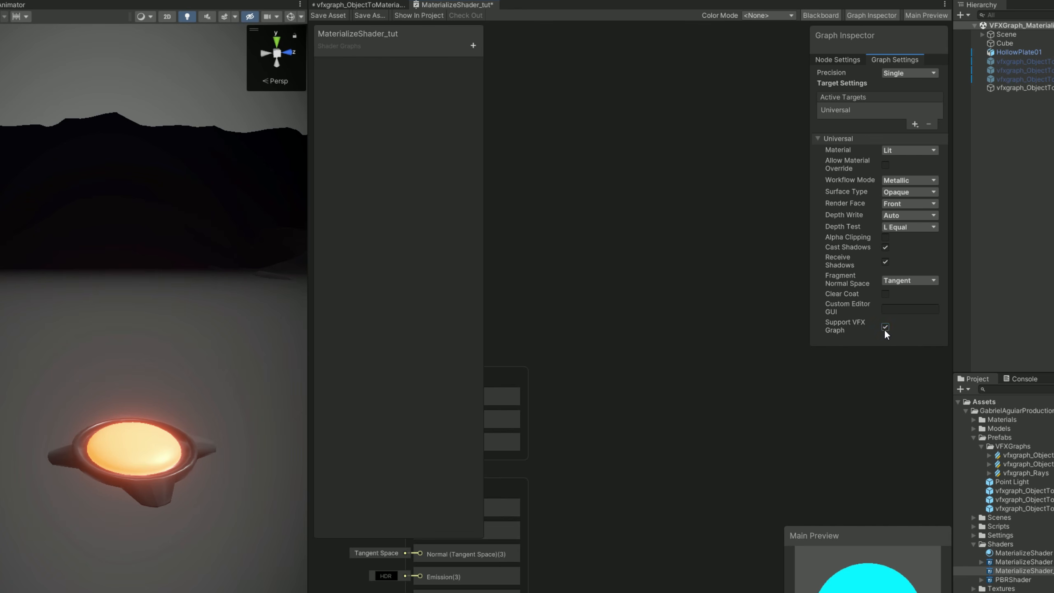
left_click(915, 125)
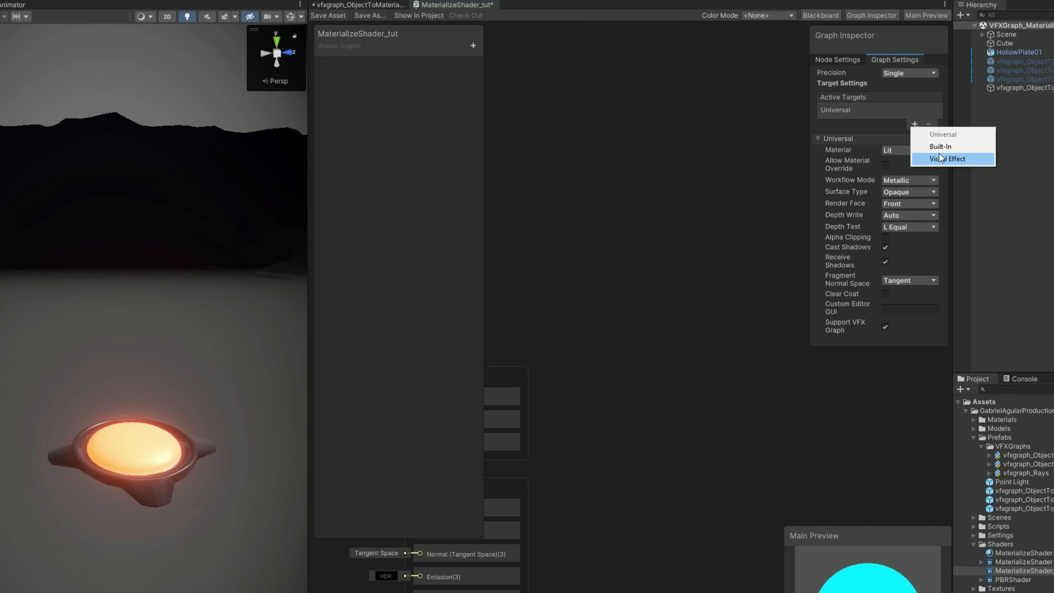
left_click(834, 167)
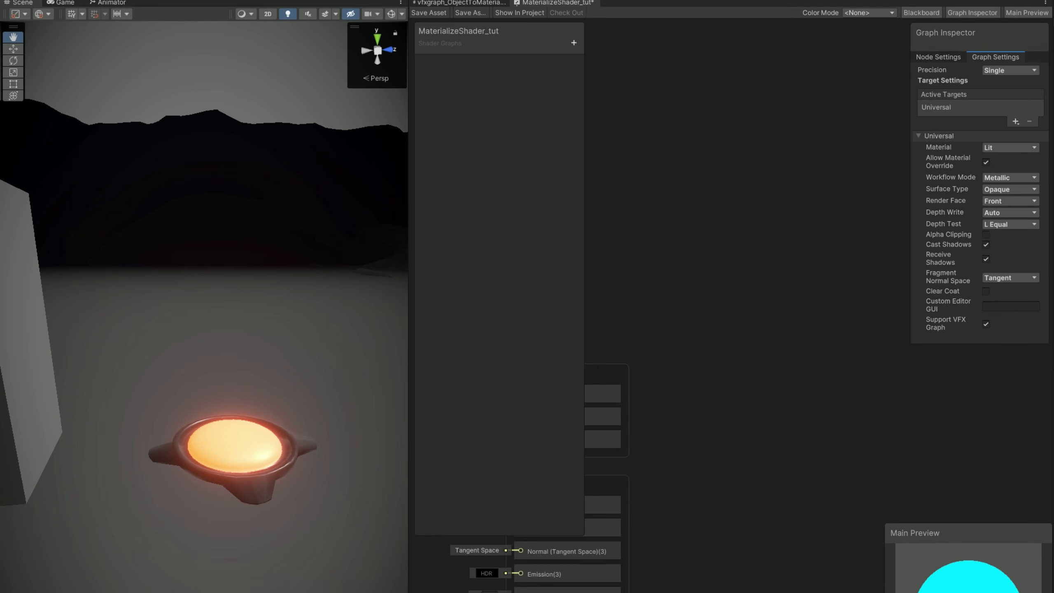
Add a Color property to the shader graph and connect it to the fragment's Base Color
middle_click_drag(648, 280, 891, 129)
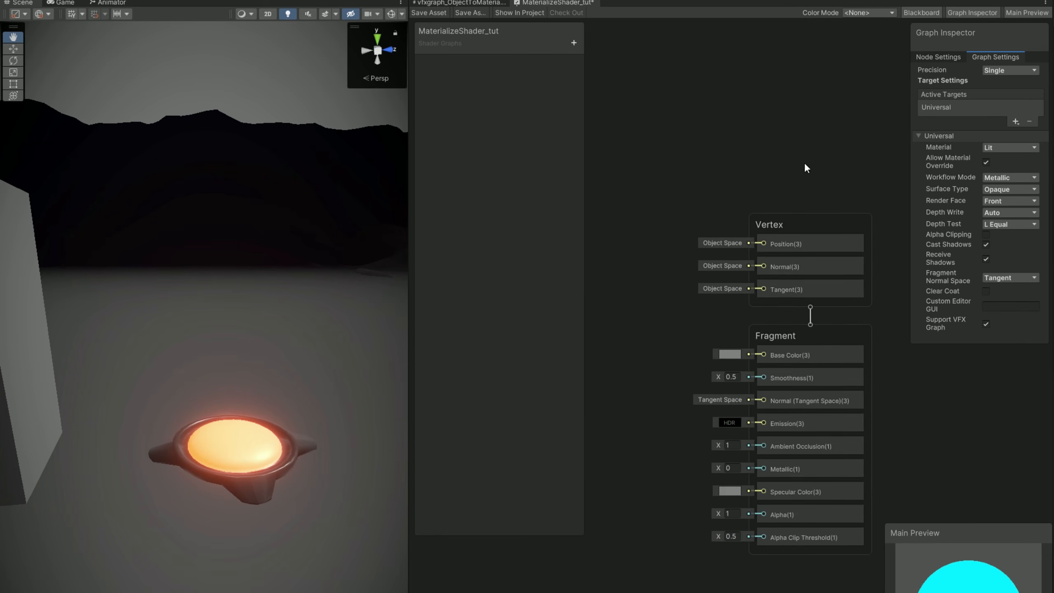
middle_click_drag(806, 170, 801, 119)
left_click(572, 42)
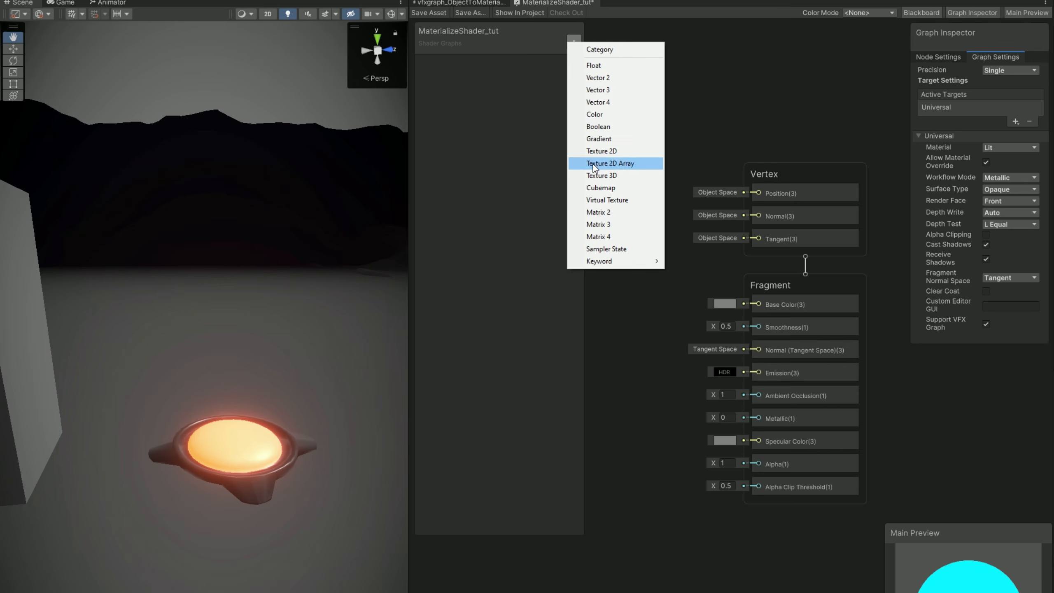
left_click(593, 114)
left_click(466, 79)
left_click_drag(435, 66, 643, 250)
middle_click_drag(672, 245, 785, 223)
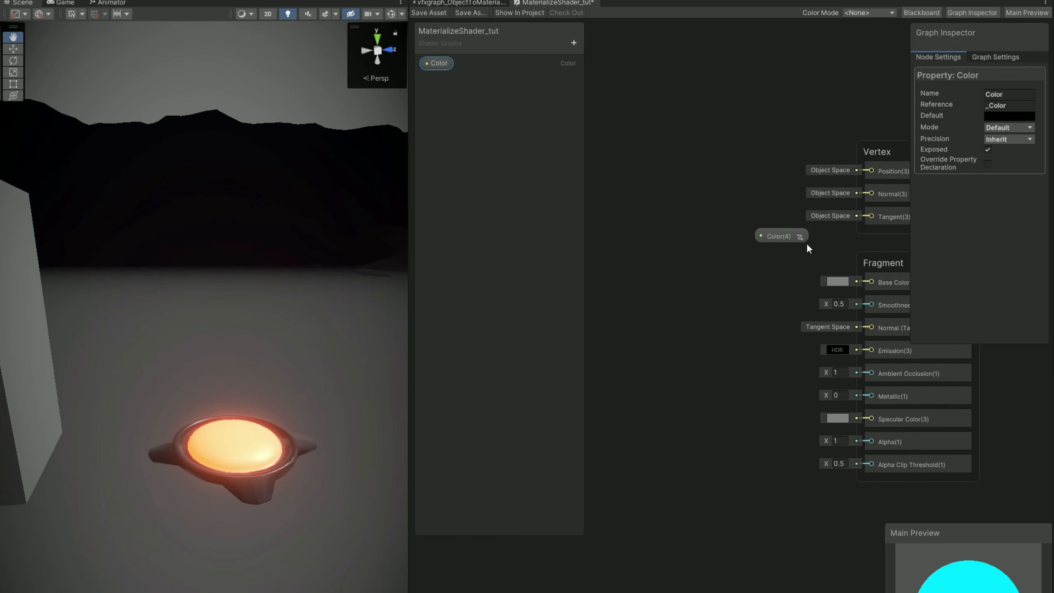
left_click_drag(798, 236, 870, 282)
middle_click_drag(872, 276, 781, 286)
Change the Color property's mode to HDR and set its default to opaque white
left_click(989, 125)
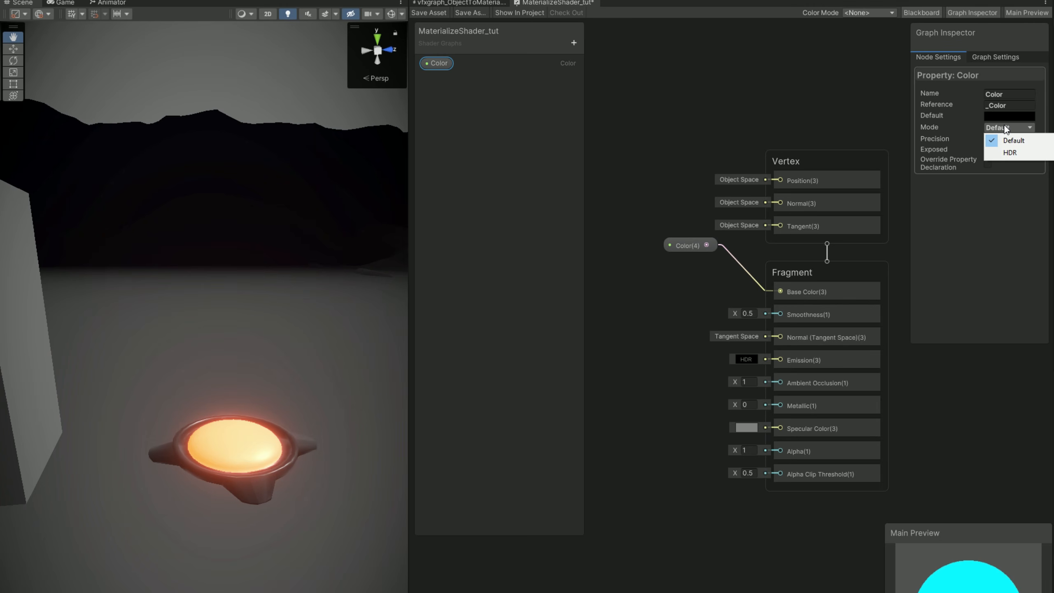
left_click(1004, 153)
left_click(1000, 115)
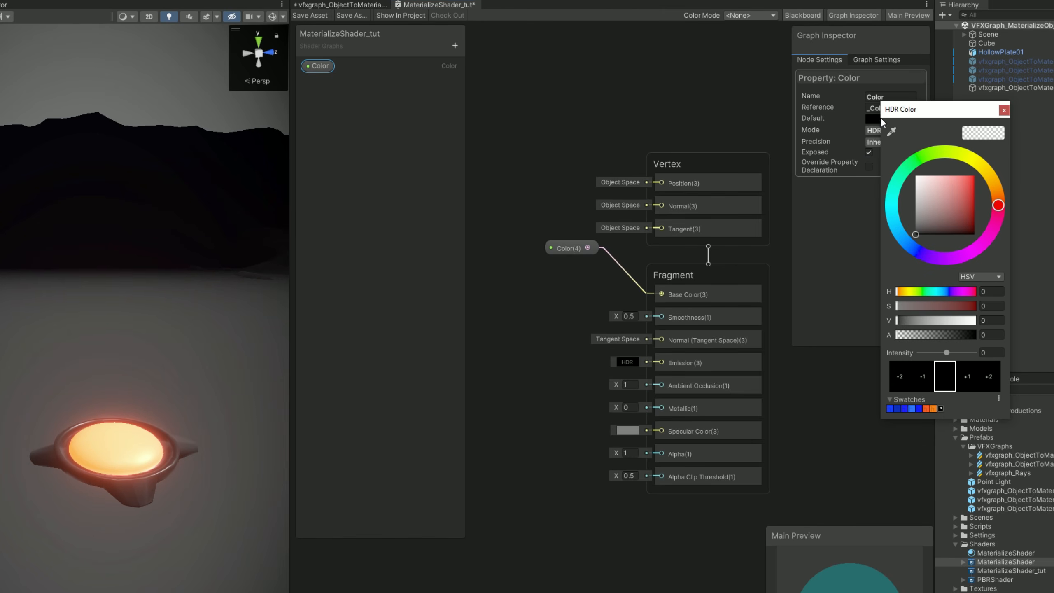
left_click(923, 199)
left_click_drag(902, 337, 1038, 234)
left_click(1003, 110)
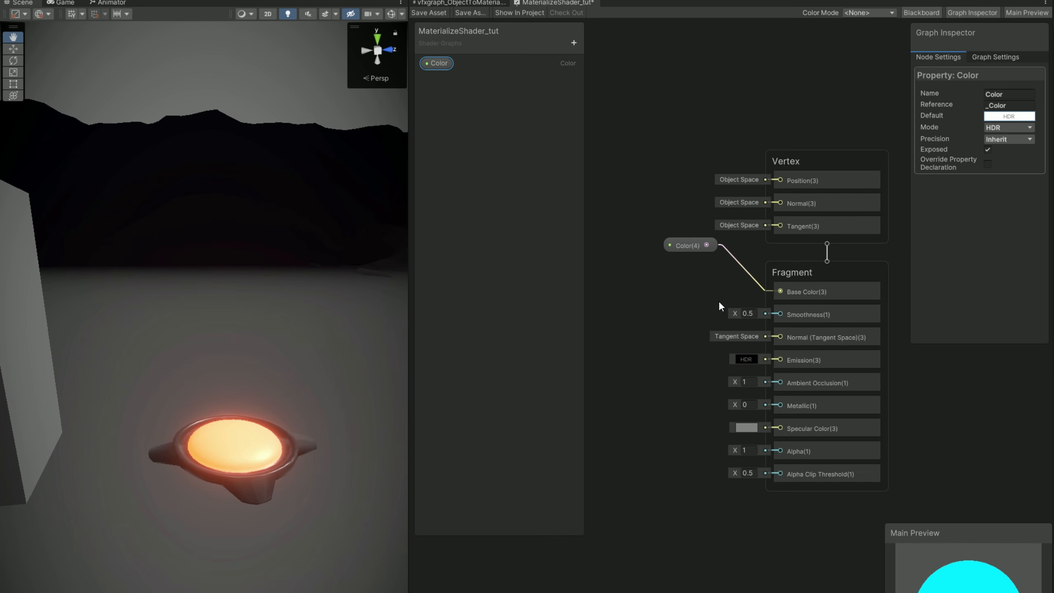
Add a Simple Noise node beside the fragment stack and set its scale to 40
middle_click_drag(719, 302, 832, 303)
scroll(718, 330, "down", 2)
middle_click_drag(719, 330, 692, 314)
left_click(692, 315)
key("space")
type("simple")
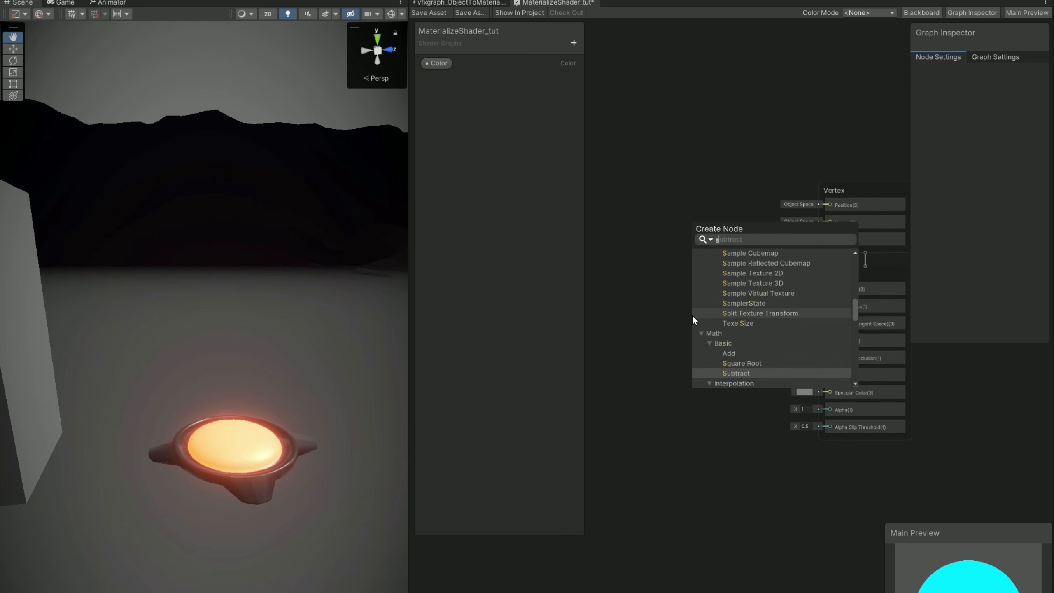
key("Return")
scroll(692, 319, "up", 2)
scroll(676, 372, "up", 1)
left_click(676, 372)
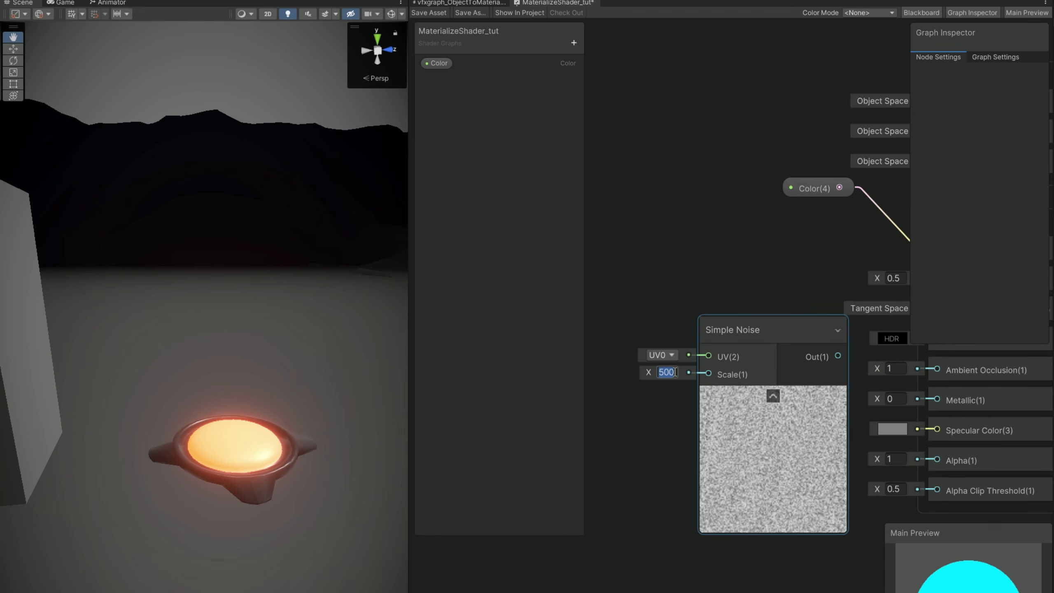
type("40")
scroll(753, 307, "down", 3)
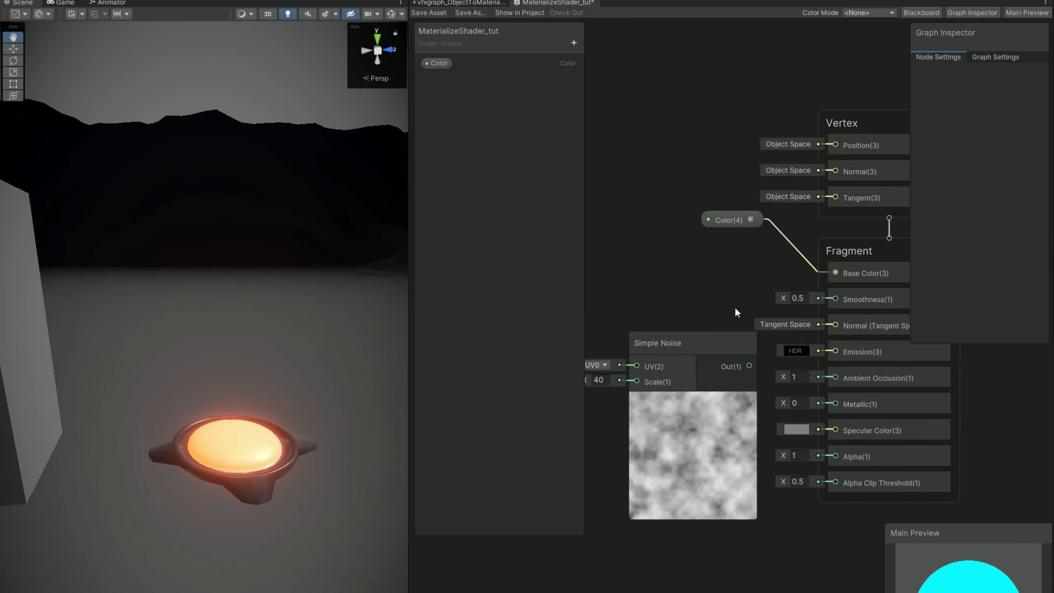
Connect the Simple Noise output to the fragment's Alpha and place the node below the Color node
left_click_drag(680, 343, 647, 436)
left_click_drag(704, 452, 797, 437)
left_click_drag(667, 427, 657, 390)
middle_click_drag(658, 391, 721, 328)
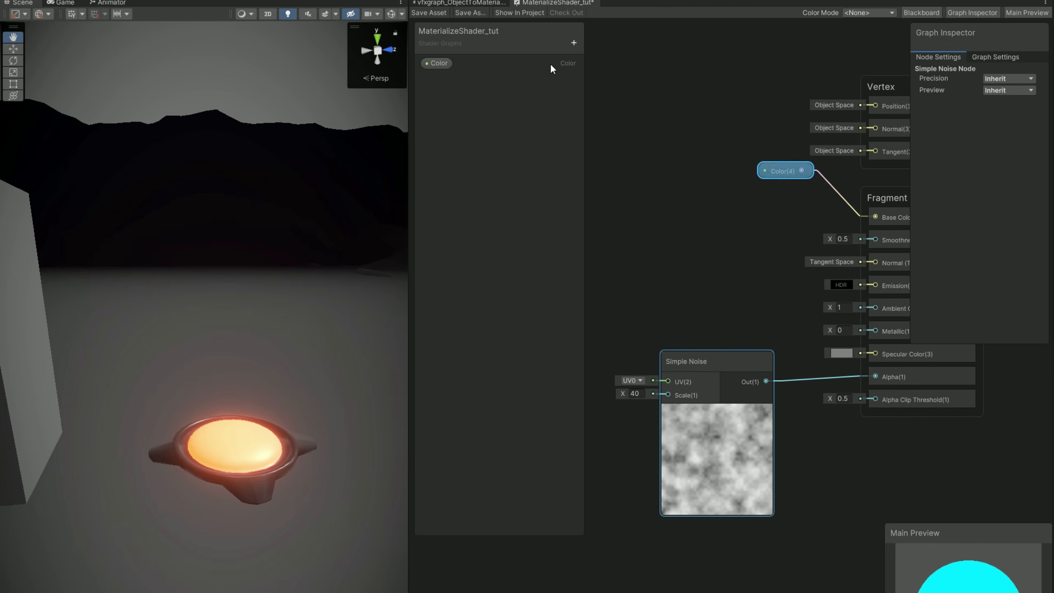
Add a float property named Clip in Slider mode and connect it to the fragment's Alpha Clip Threshold
left_click(574, 43)
left_click(592, 63)
type("Clip")
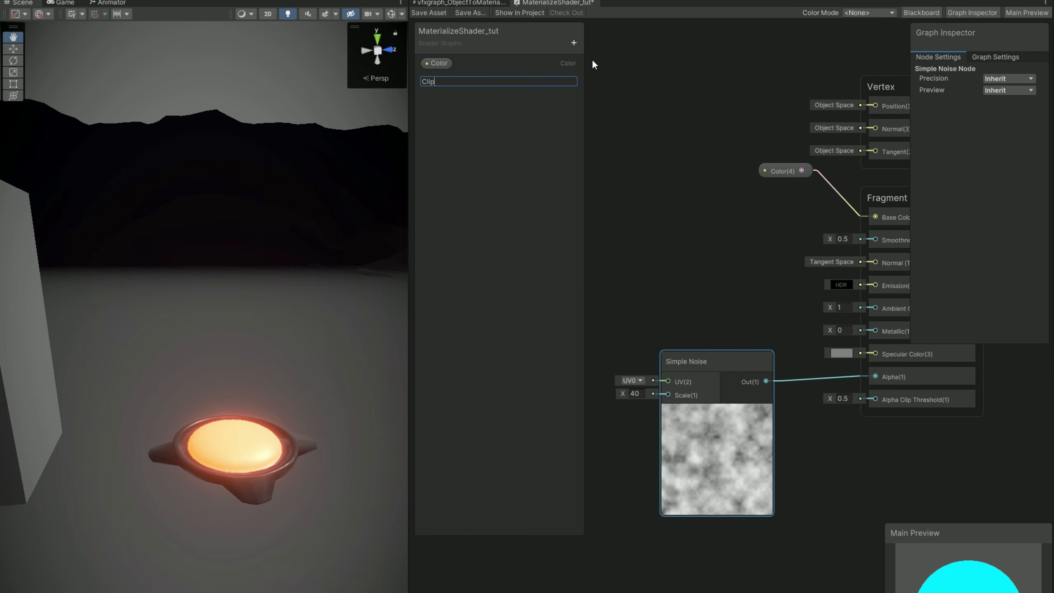
key("Return")
left_click(436, 79)
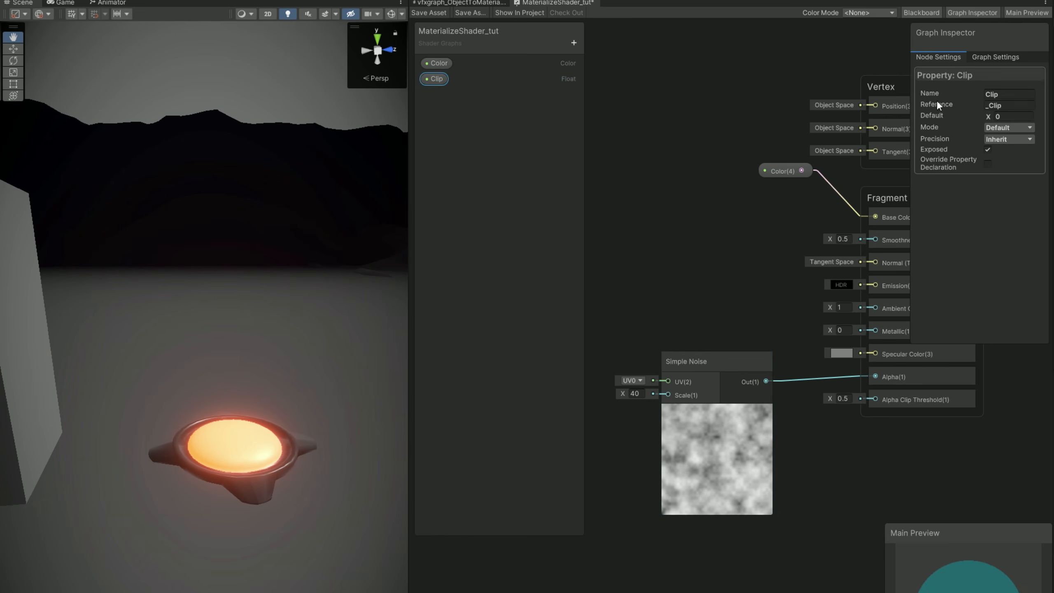
left_click(1009, 149)
left_click(1009, 152)
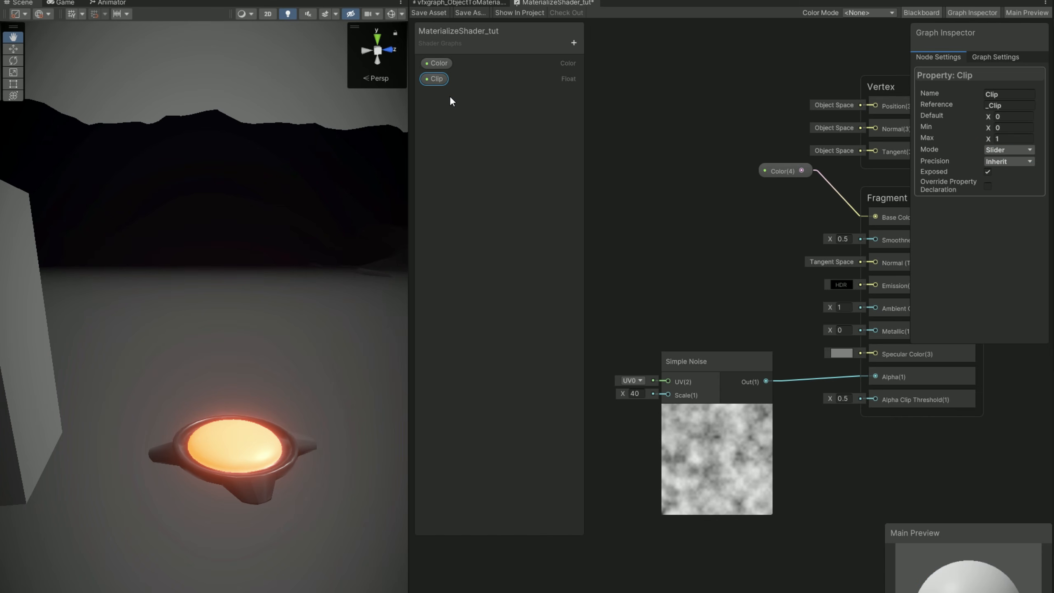
left_click_drag(432, 79, 805, 558)
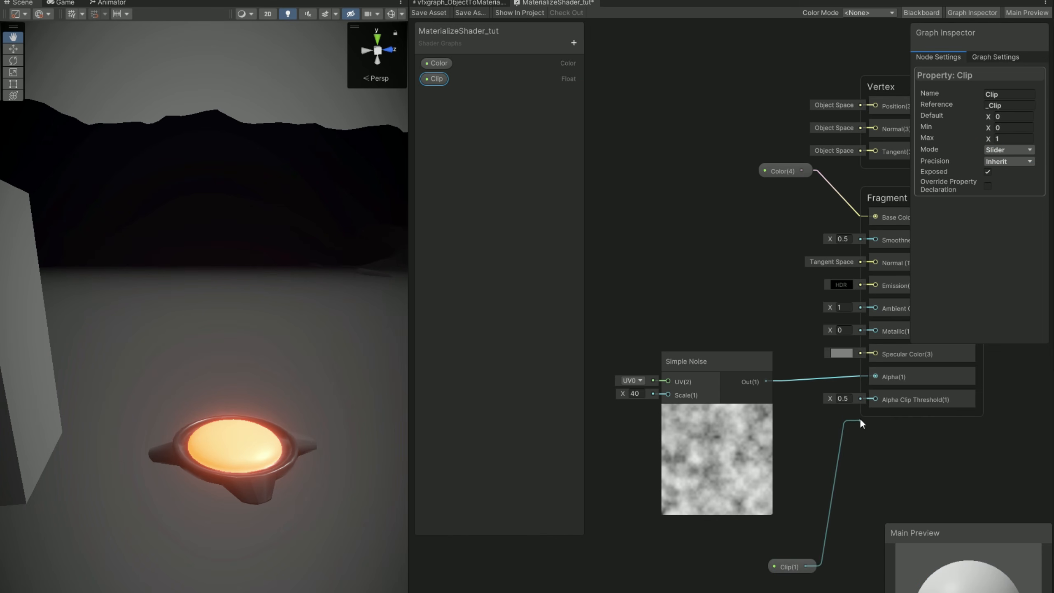
left_click_drag(860, 423, 874, 400)
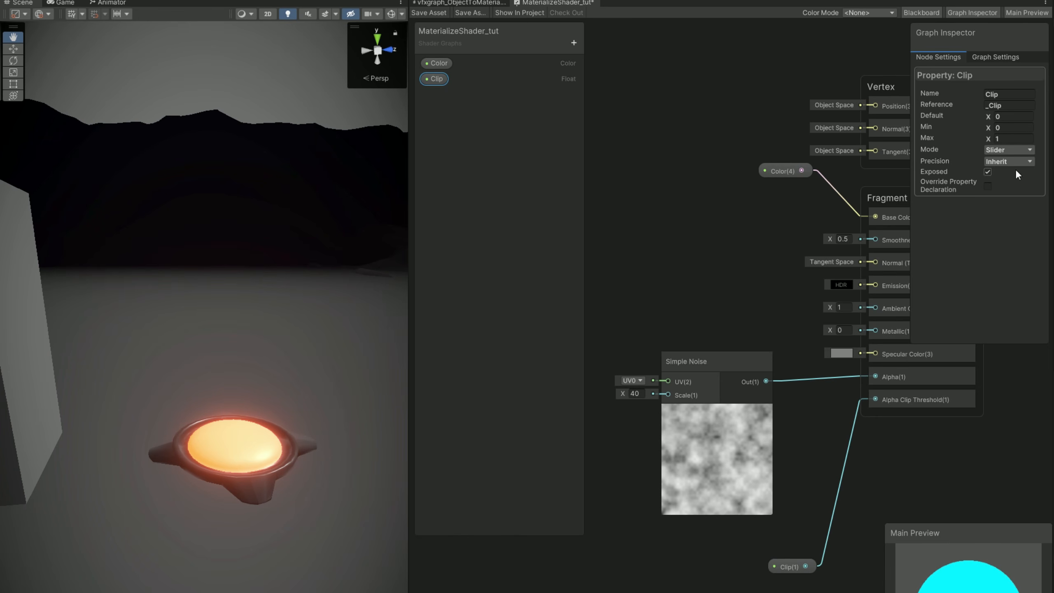
Enable Alpha Clipping for the Universal target and save the shader graph
left_click(986, 58)
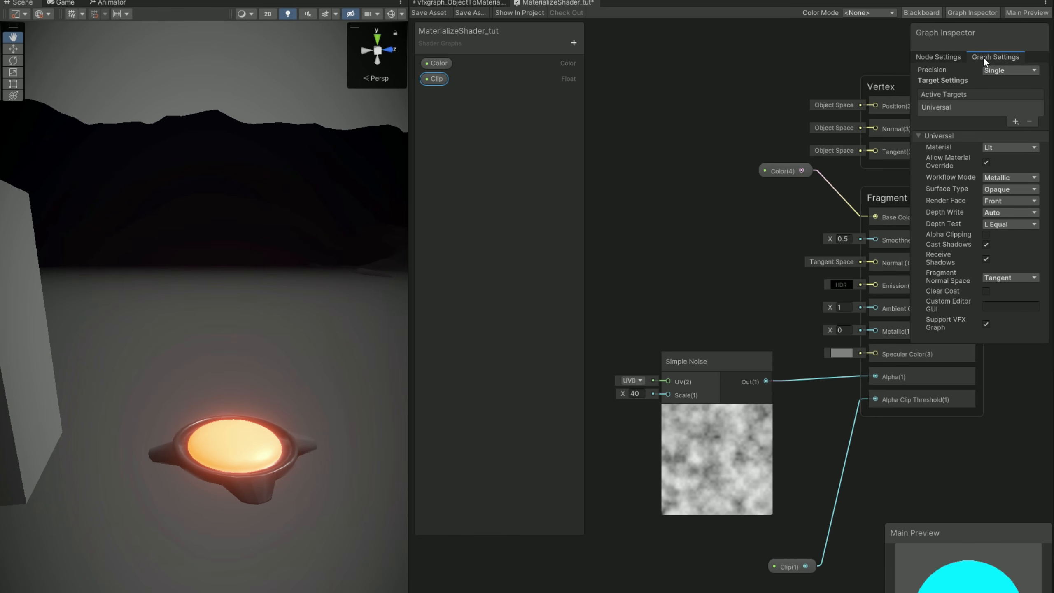
left_click(987, 236)
left_click(987, 243)
left_click(939, 58)
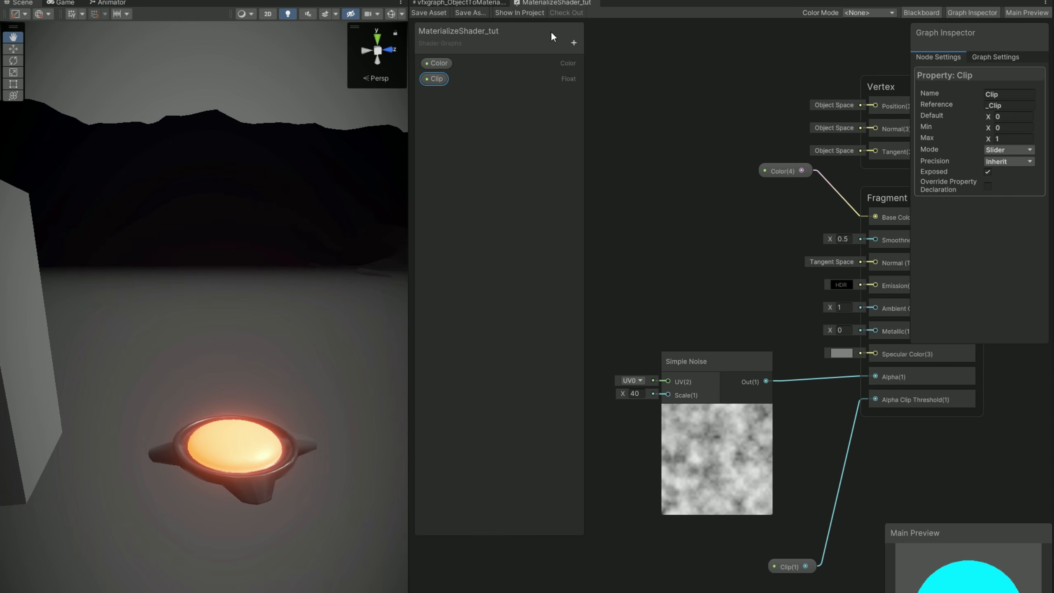
In vfxgraph_ObjectToMaterialize_tut, assign MaterializeShader_tut as the mesh output's shader graph and test its Clip value
left_click(484, 2)
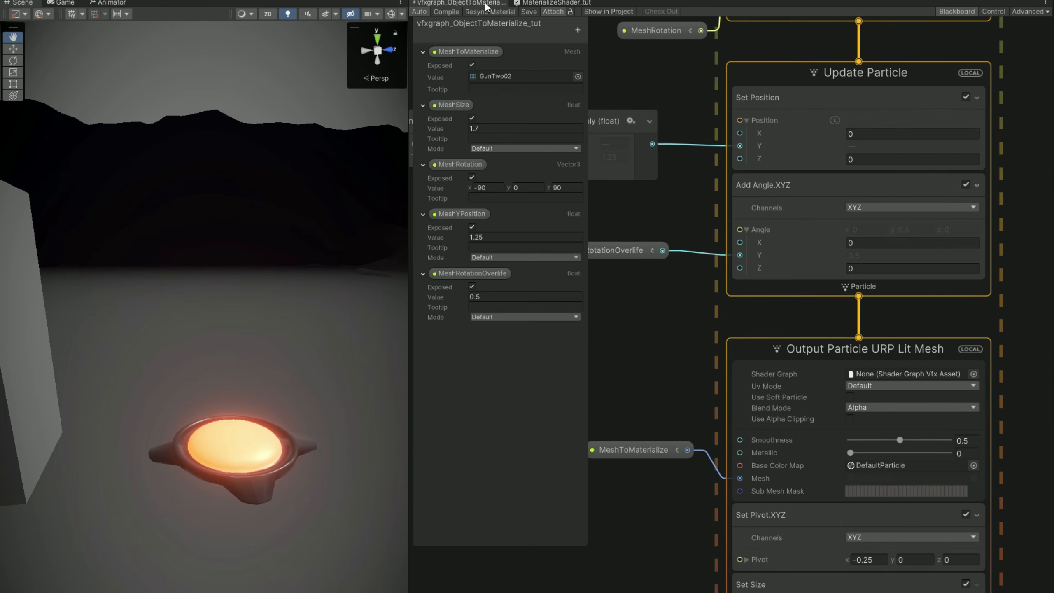
left_click(973, 374)
double_click(788, 348)
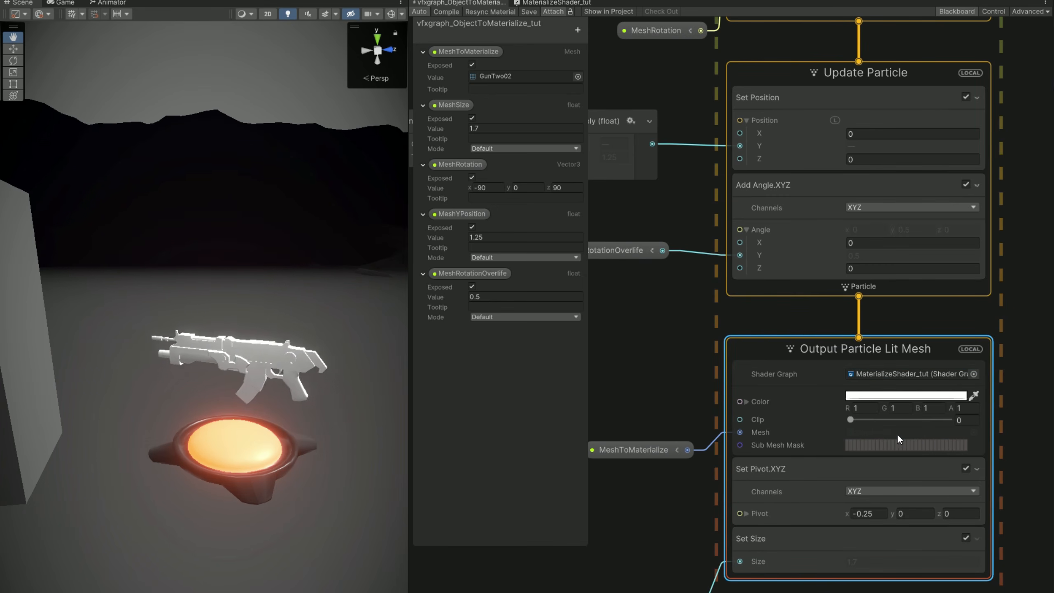
left_click_drag(851, 420, 853, 422)
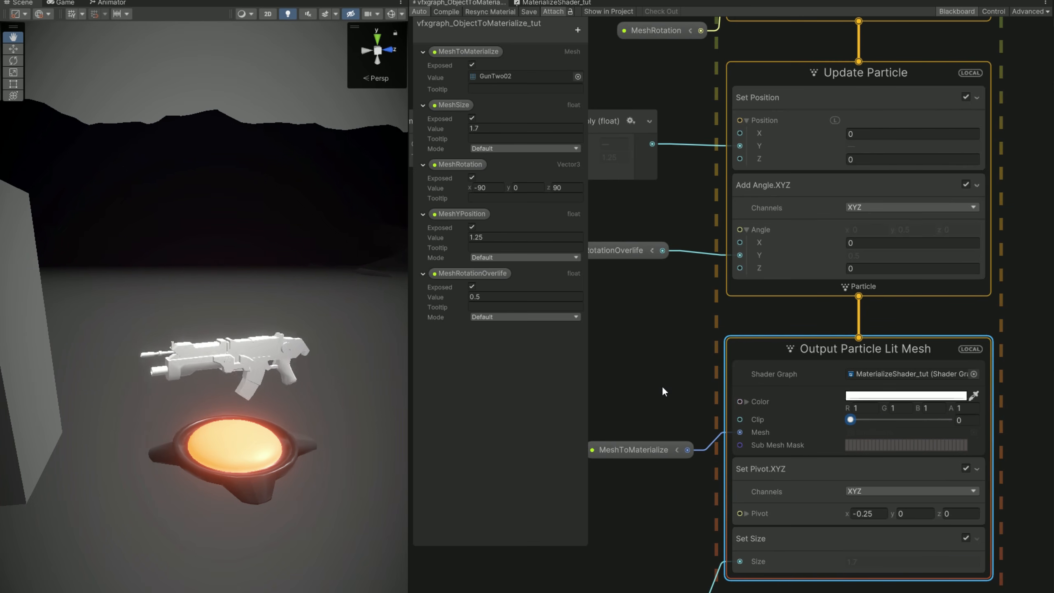
Add a Sample Curve node to the VFX graph, placed between the MeshRotationOverlife and MeshToMaterialize nodes
middle_click_drag(663, 222, 732, 189)
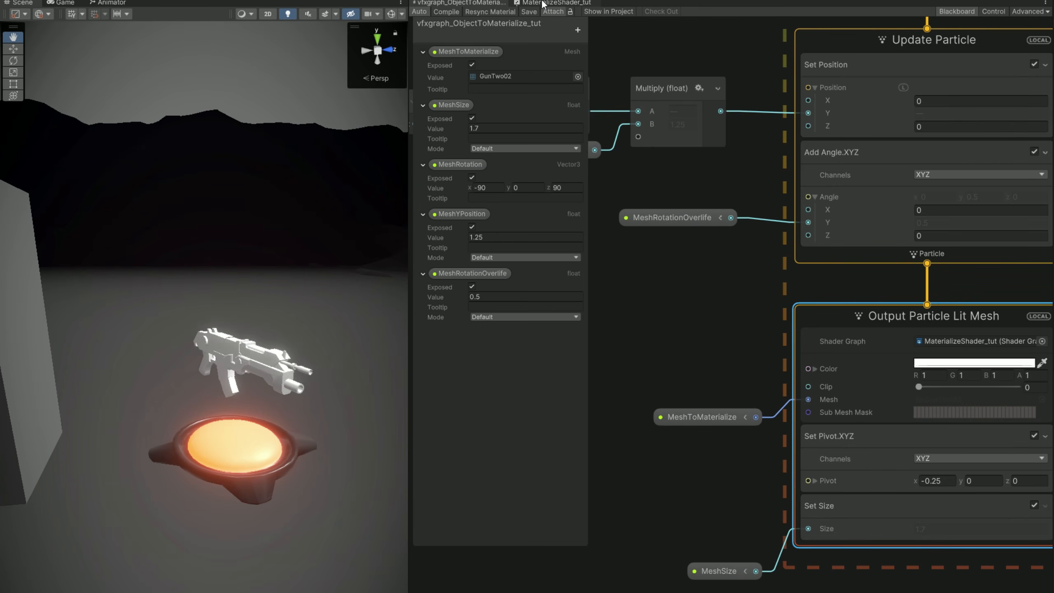
middle_click_drag(681, 405, 837, 381)
key("space")
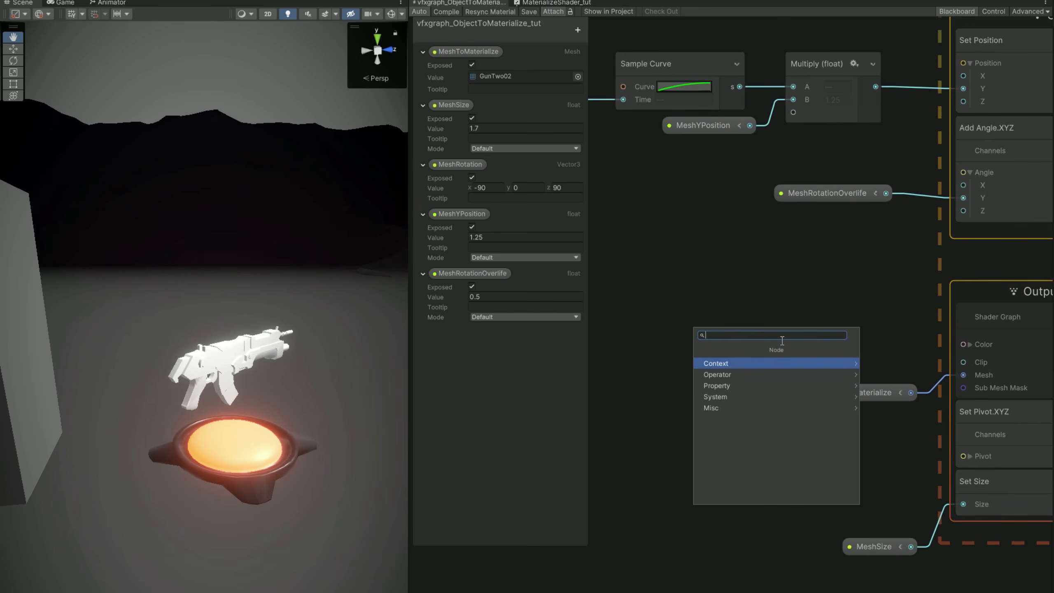
type("sample")
key("Down")
key("Return")
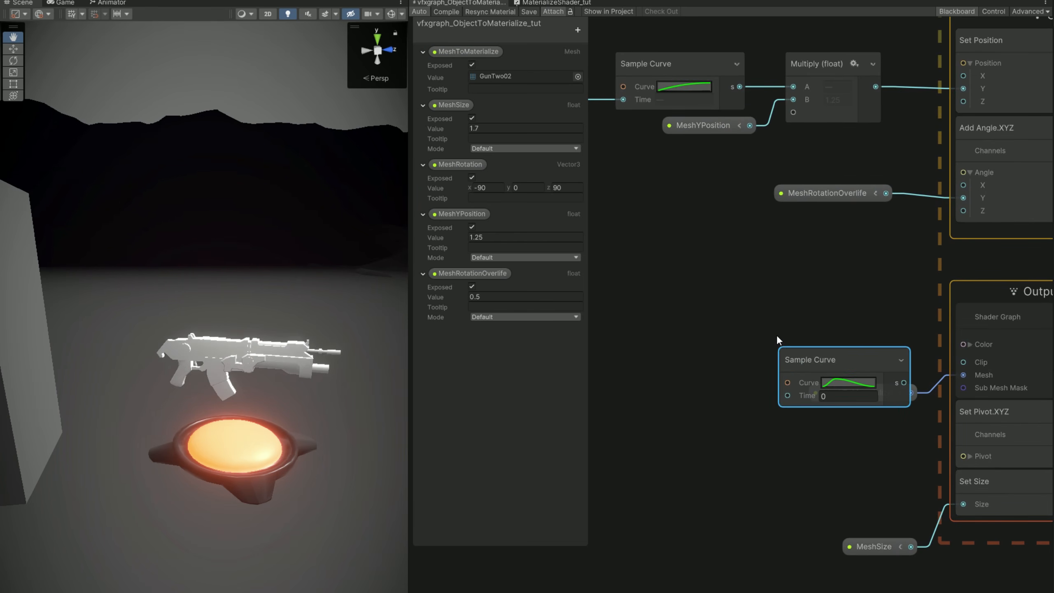
left_click_drag(799, 350, 755, 271)
Reshape the new Sample Curve into a straight line falling from value 1 at time 0 to 0 at time 1
left_click(801, 302)
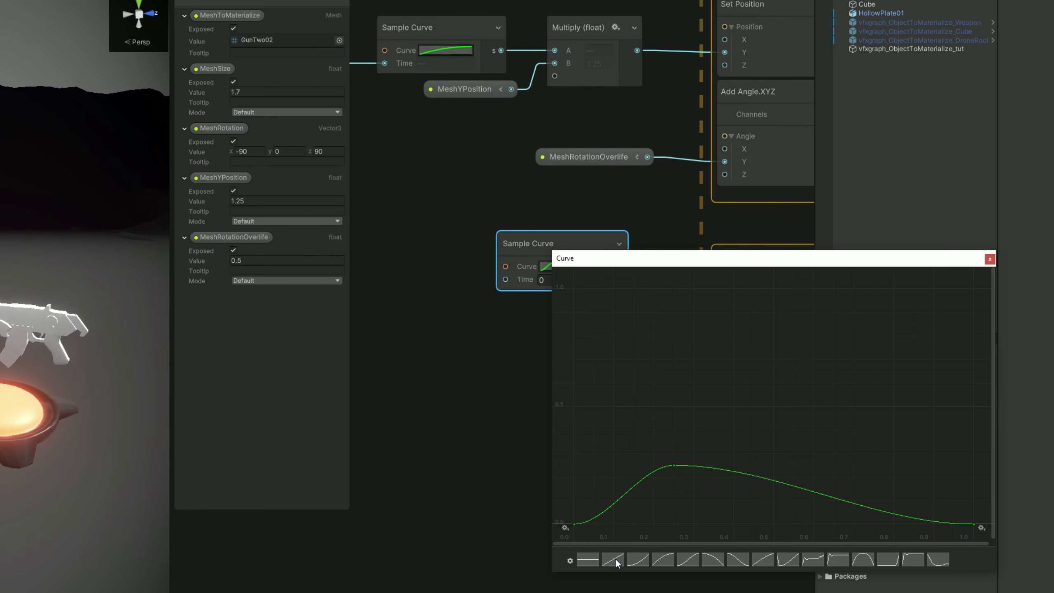
left_click(852, 592)
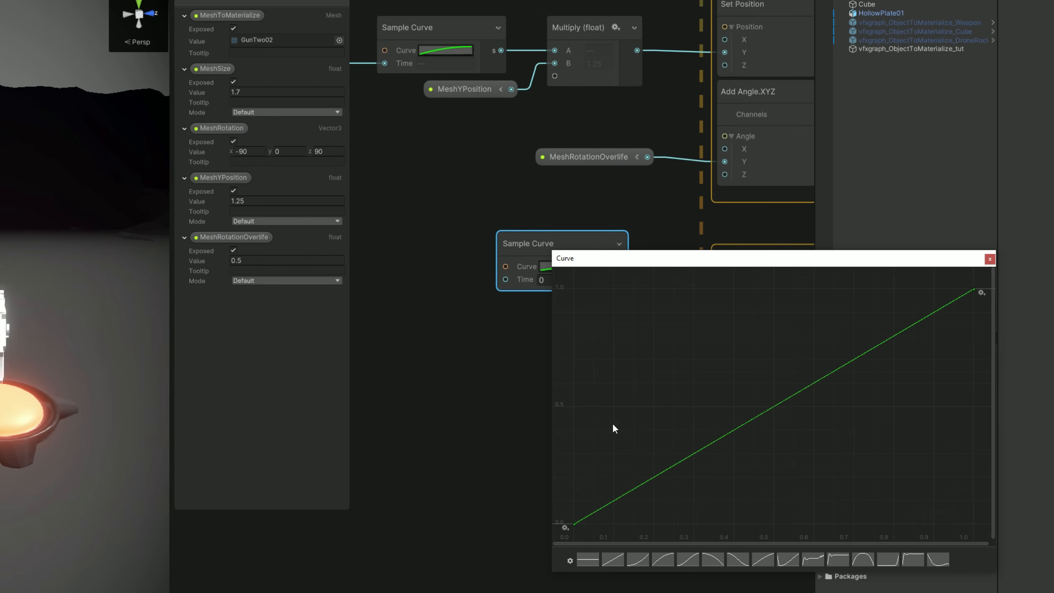
right_click(570, 528)
left_click(574, 526)
right_click(574, 526)
left_click(603, 546)
type("1")
key("Return")
right_click(975, 289)
left_click(990, 306)
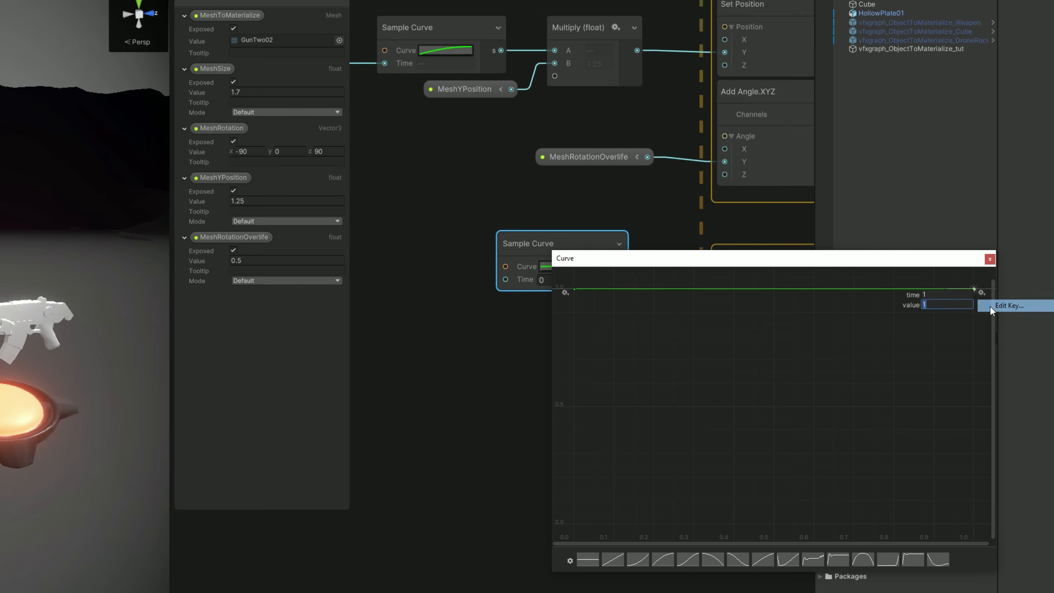
type("0")
key("Return")
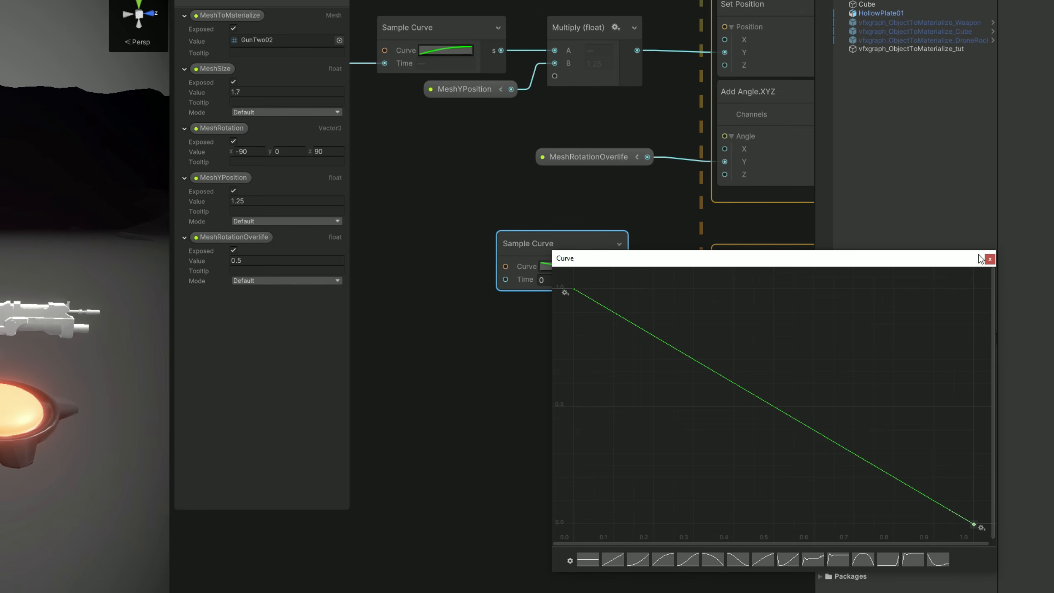
left_click(990, 259)
Feed an Age Over Lifetime node into the new curve's Time and connect the curve's output to the mesh output's Clip
key("space")
type("age")
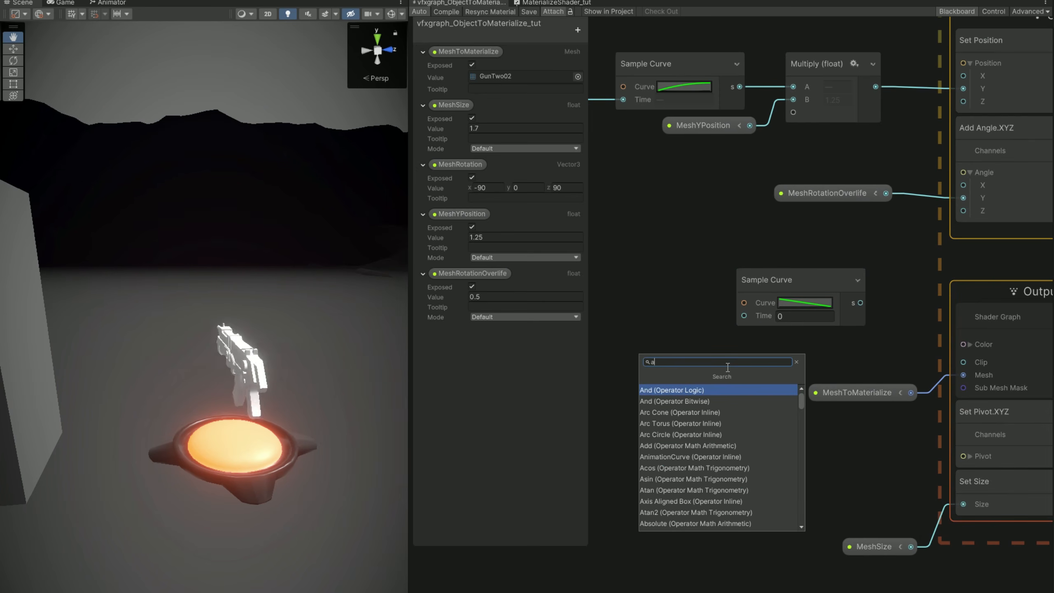
left_click(694, 383)
left_click_drag(758, 380, 620, 276)
left_click_drag(697, 316, 744, 315)
middle_click_drag(866, 307, 798, 342)
left_click_drag(792, 337, 894, 397)
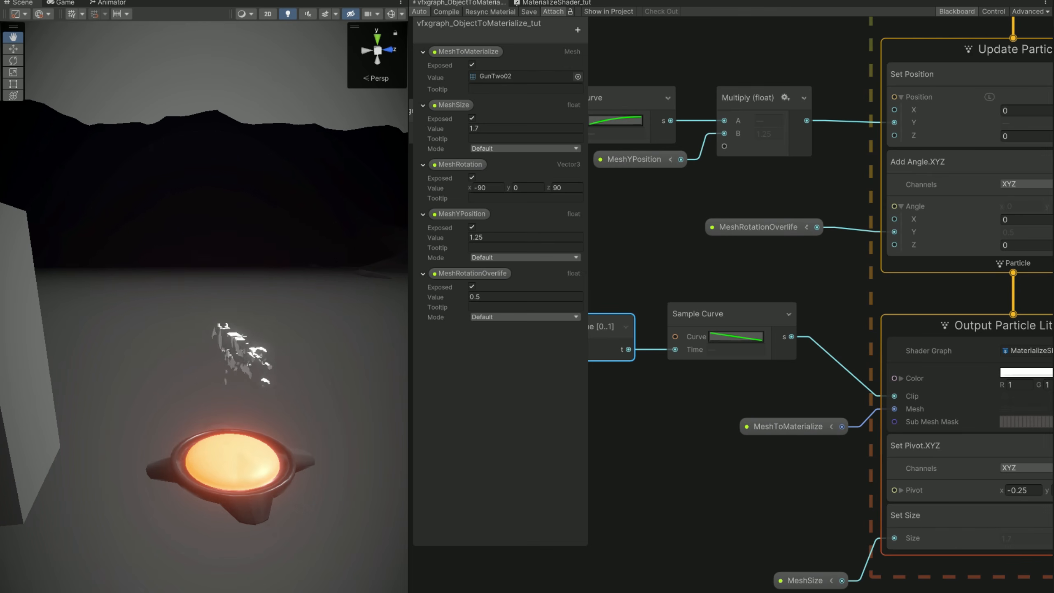
left_click(736, 336)
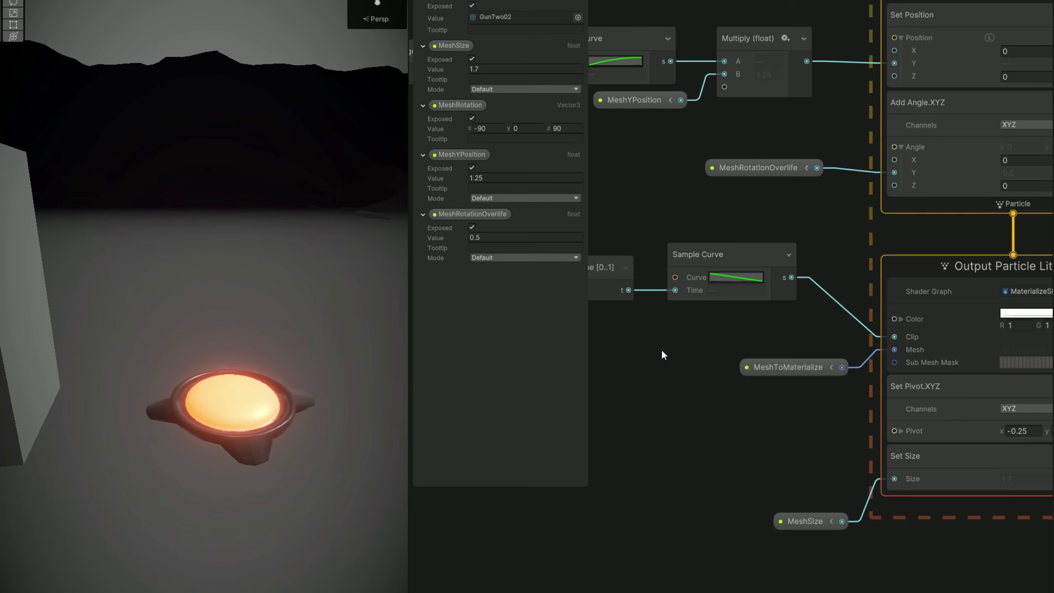
Set the mesh output's Color to a glowing HDR orange with hue 23, saturation 87, value 98 and intensity about 3.67
middle_click_drag(679, 349, 519, 345)
left_click(871, 309)
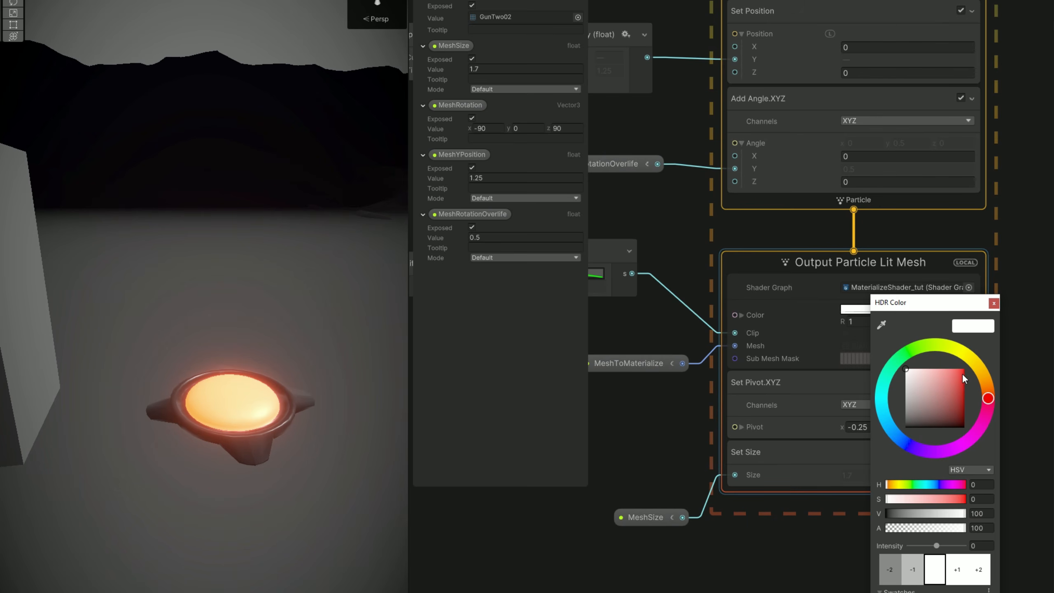
left_click_drag(952, 373, 957, 372)
left_click(984, 370)
left_click(984, 379)
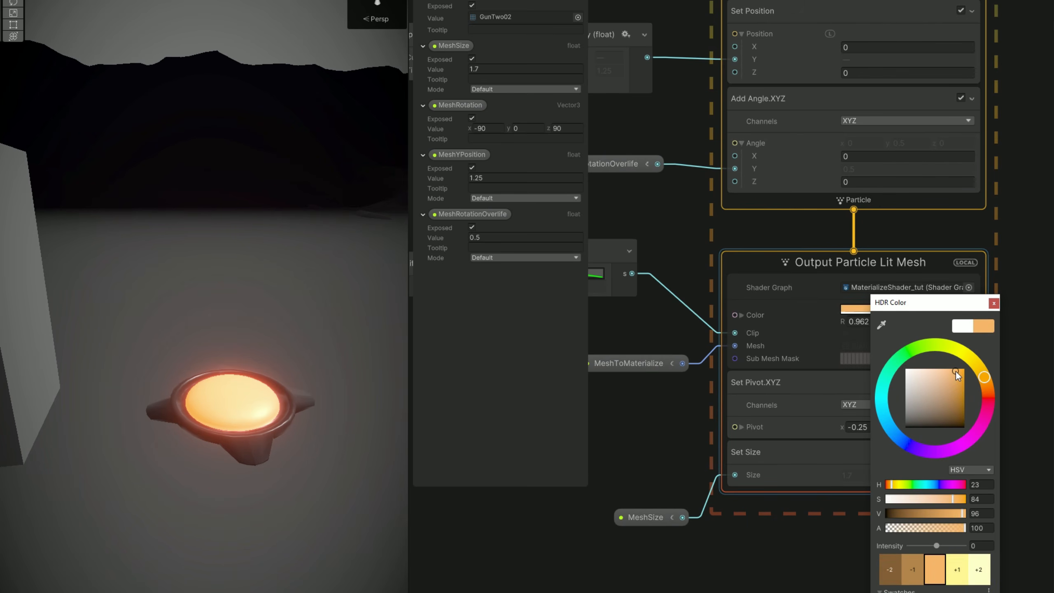
left_click_drag(936, 547, 947, 549)
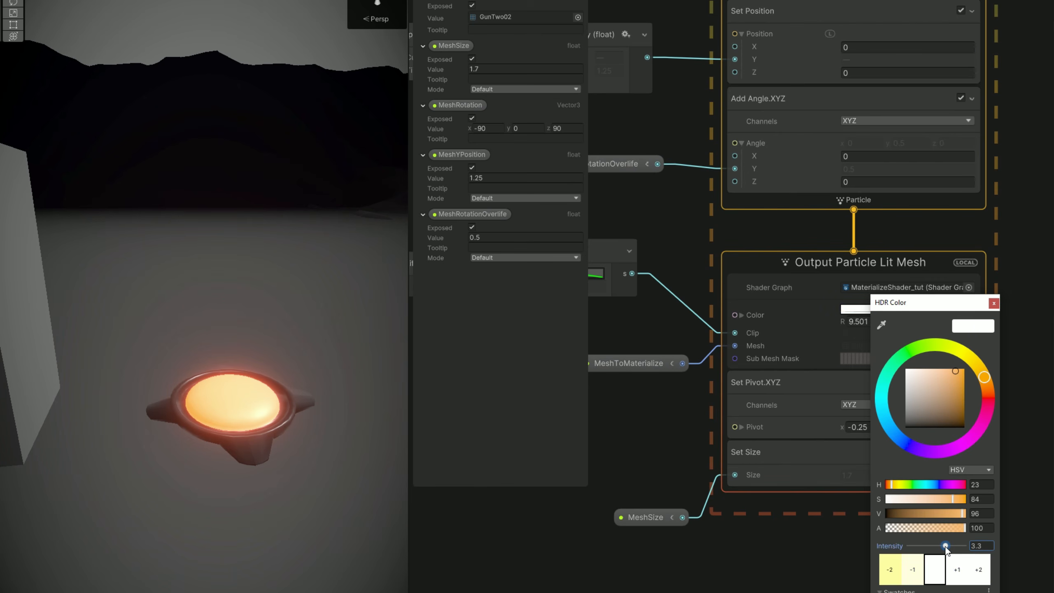
left_click_drag(956, 370, 958, 368)
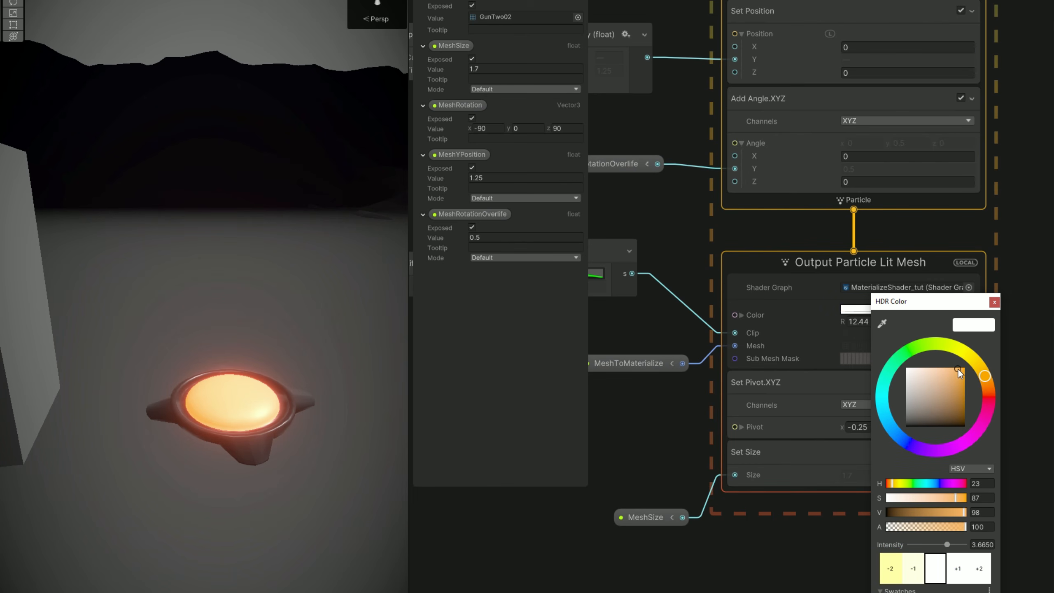
left_click(994, 303)
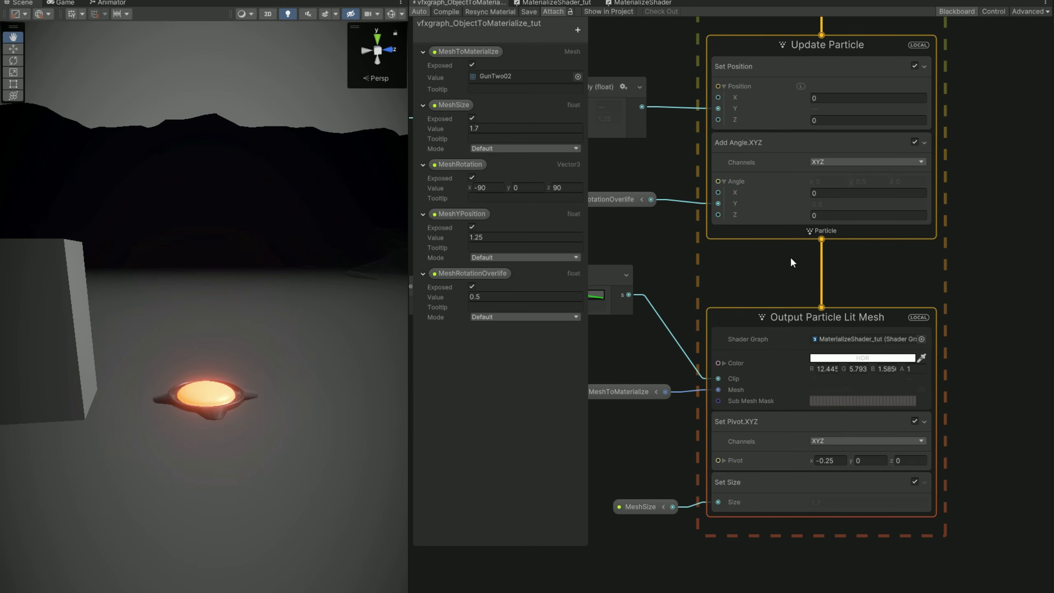
Add a Trigger Event On Die block to the Update Particle context
middle_click_drag(791, 258, 773, 304)
left_click(747, 286)
key("space")
type("trigg")
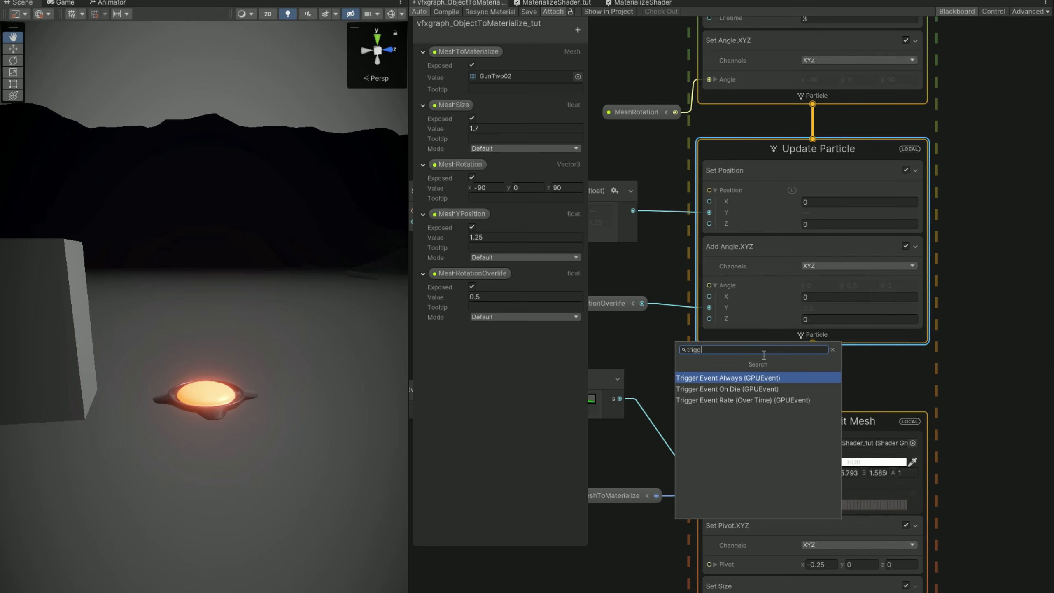
left_click(756, 390)
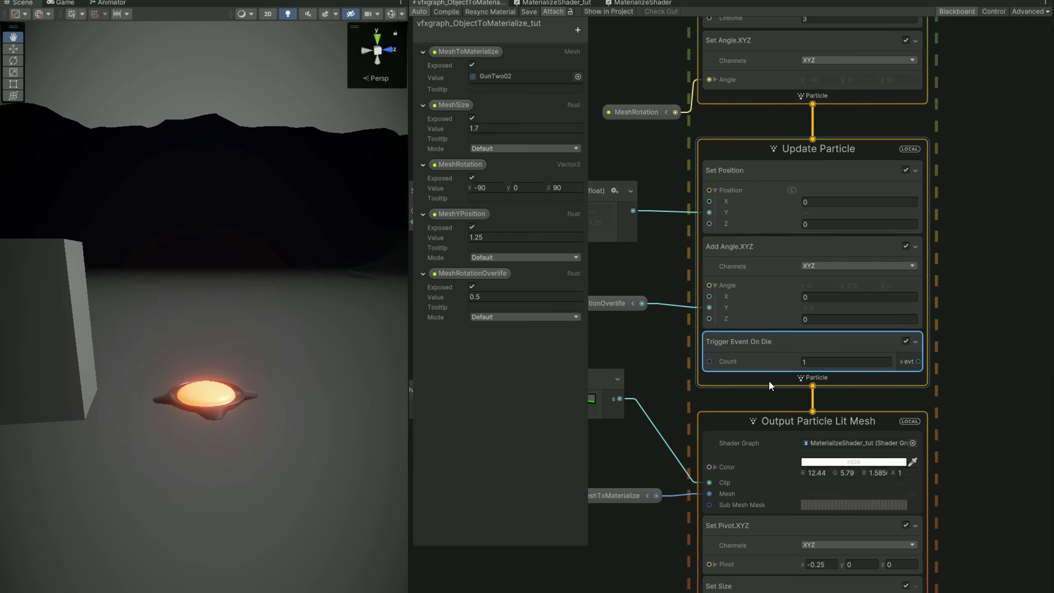
scroll(777, 480, "down", 6)
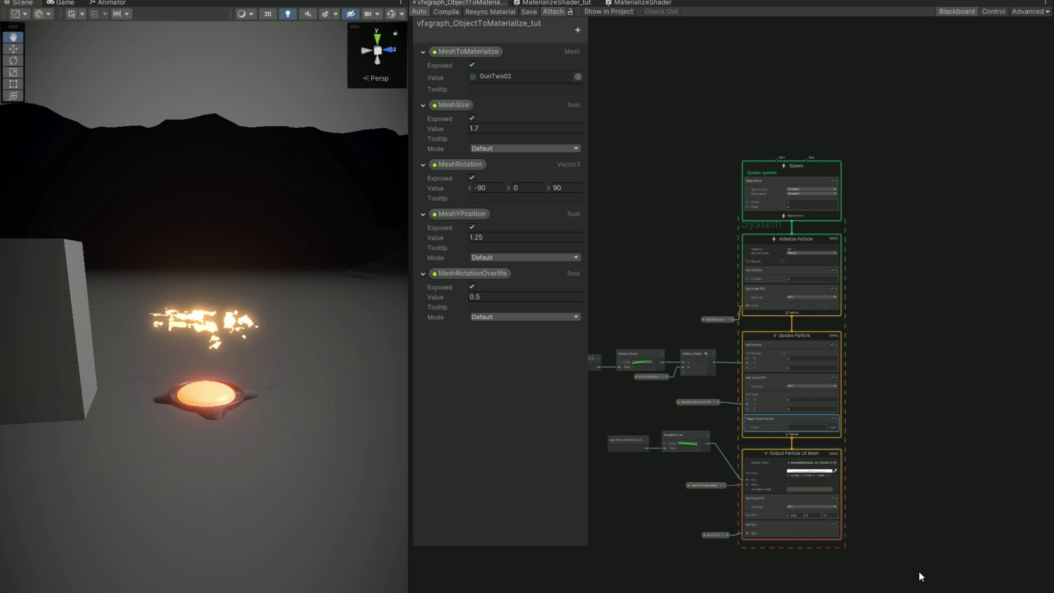
Duplicate the entire particle system with its connected property, curve and math nodes, placing the copy beside the original
left_click_drag(615, 251, 532, 137)
middle_click_drag(913, 306, 651, 180)
key("ctrl+s")
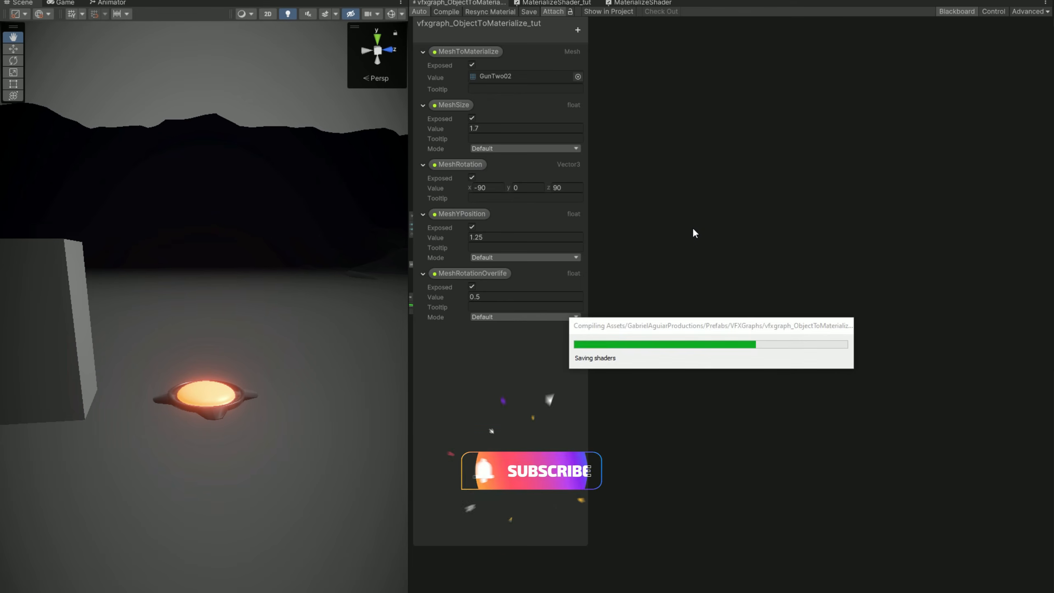
middle_click_drag(683, 219, 804, 256)
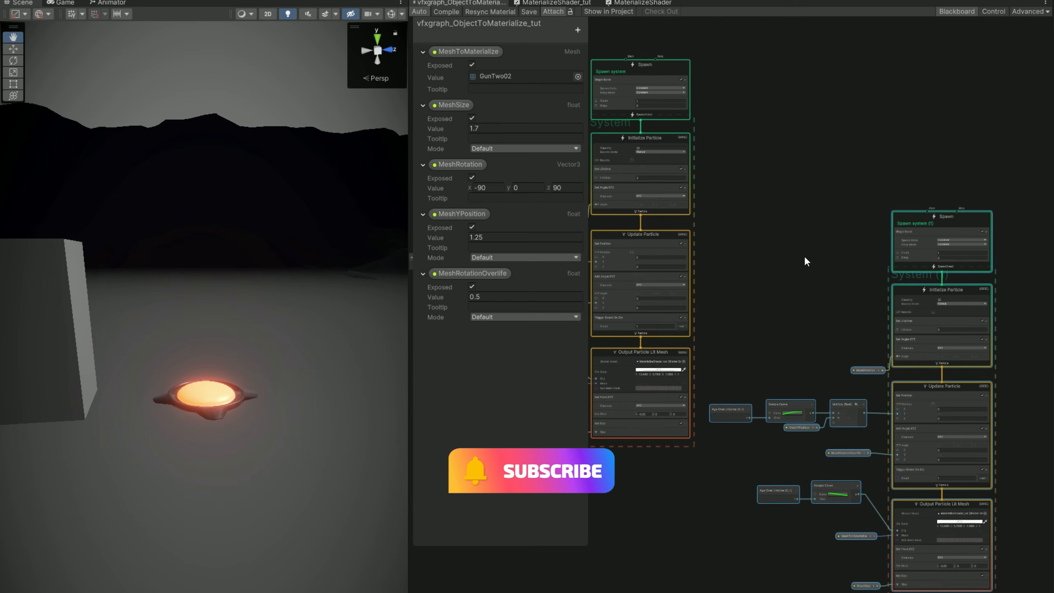
left_click(821, 213)
Create a GPUEvent context from the evt output of the original system's Trigger Event On Die block
scroll(709, 309, "up", 4)
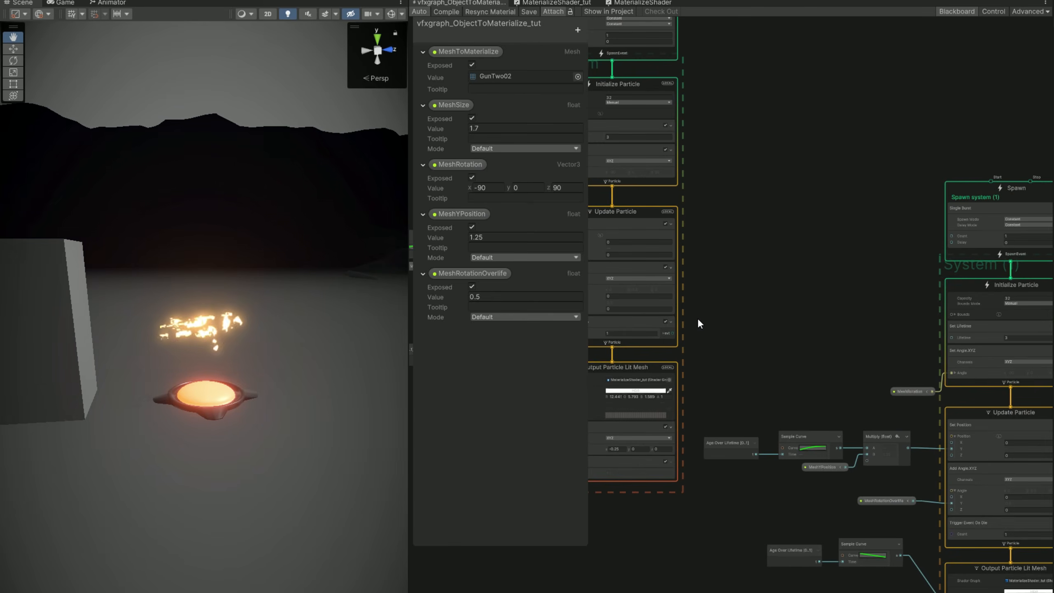
middle_click_drag(676, 335, 778, 340)
scroll(777, 338, "up", 2)
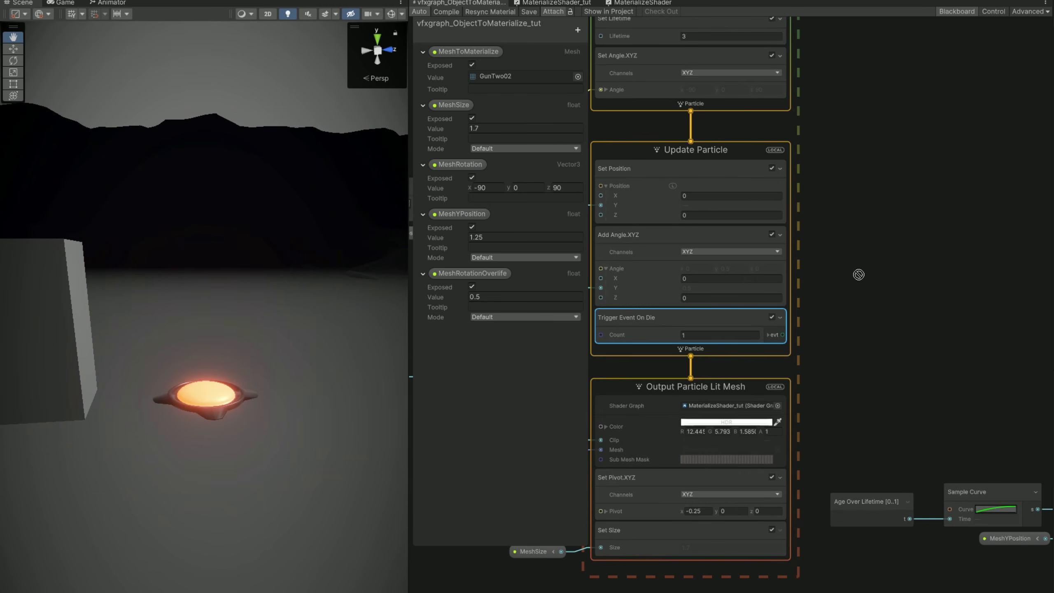
left_click_drag(783, 335, 860, 238)
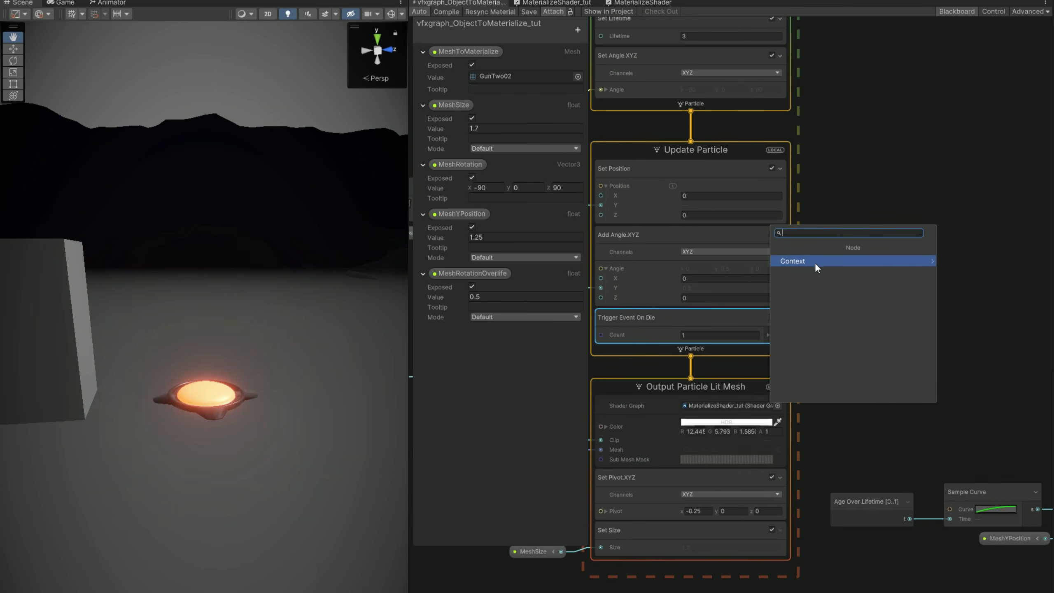
left_click(800, 264)
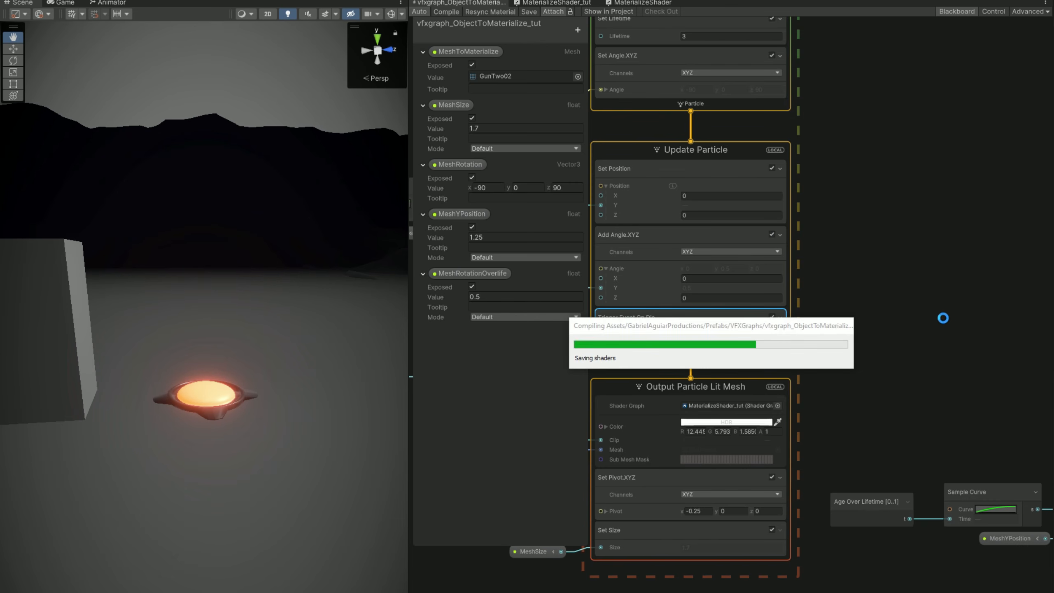
Replace the duplicated system's Spawn context with the GPUEvent, linking its SpawnEvent output to the duplicate's Initialize Particle and placing it above
middle_click_drag(980, 353, 686, 440)
scroll(704, 429, "down", 2)
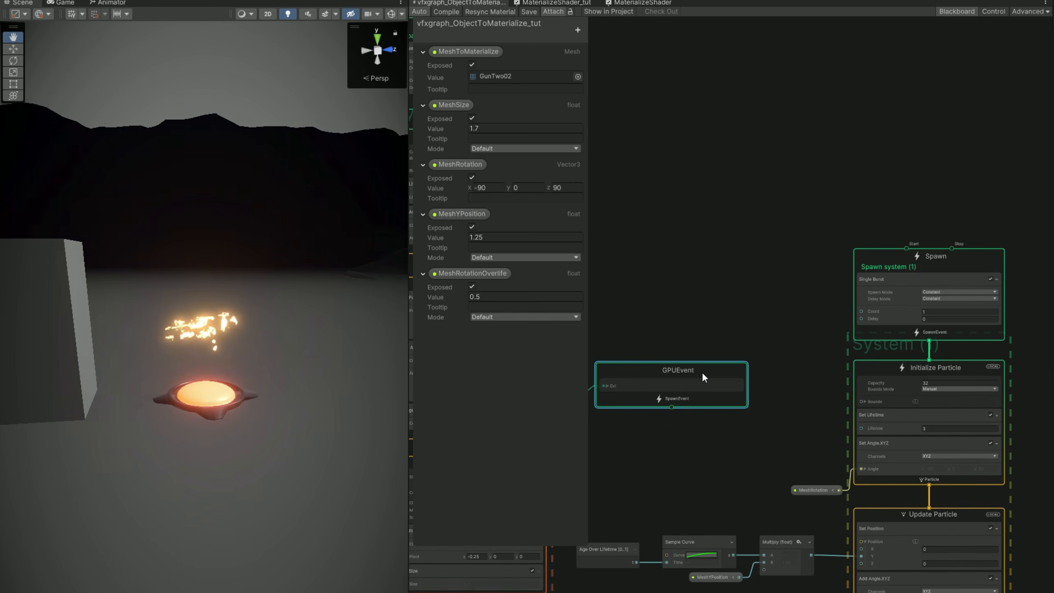
left_click_drag(702, 373, 756, 255)
left_click(900, 254)
key("Delete")
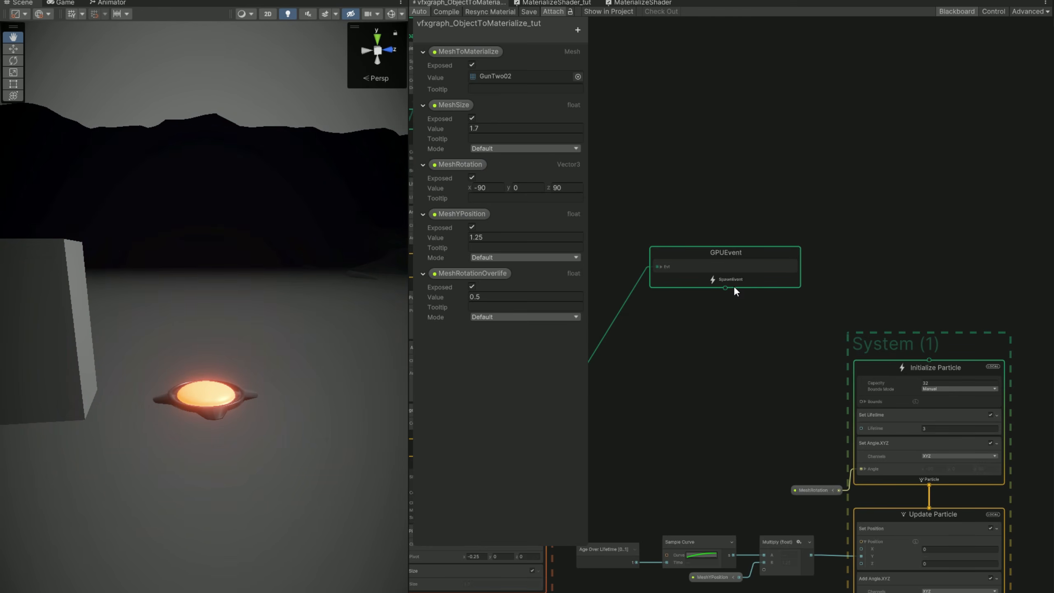
left_click_drag(727, 288, 930, 361)
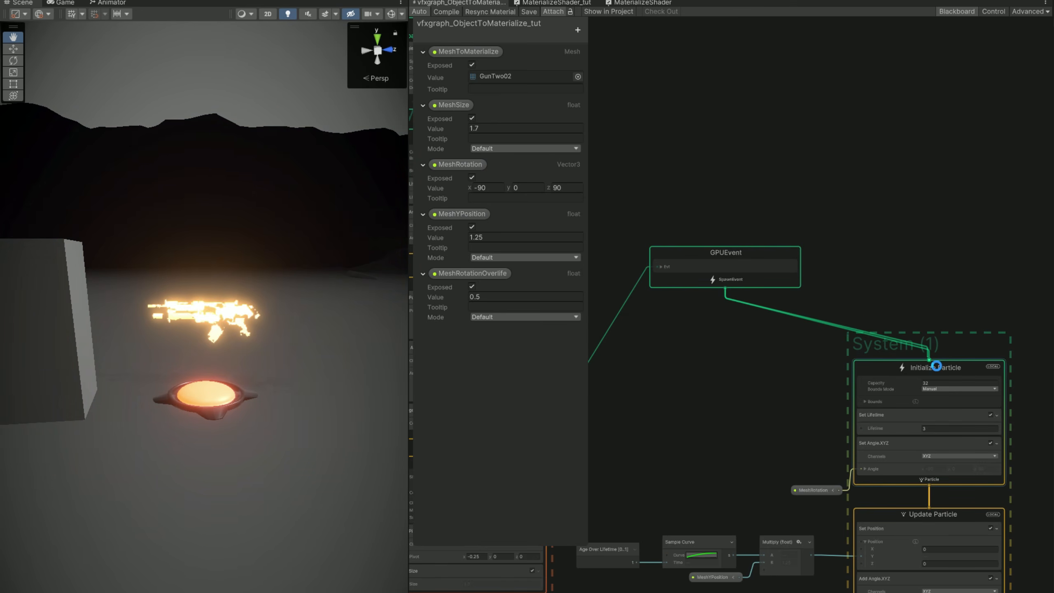
left_click_drag(704, 255, 898, 248)
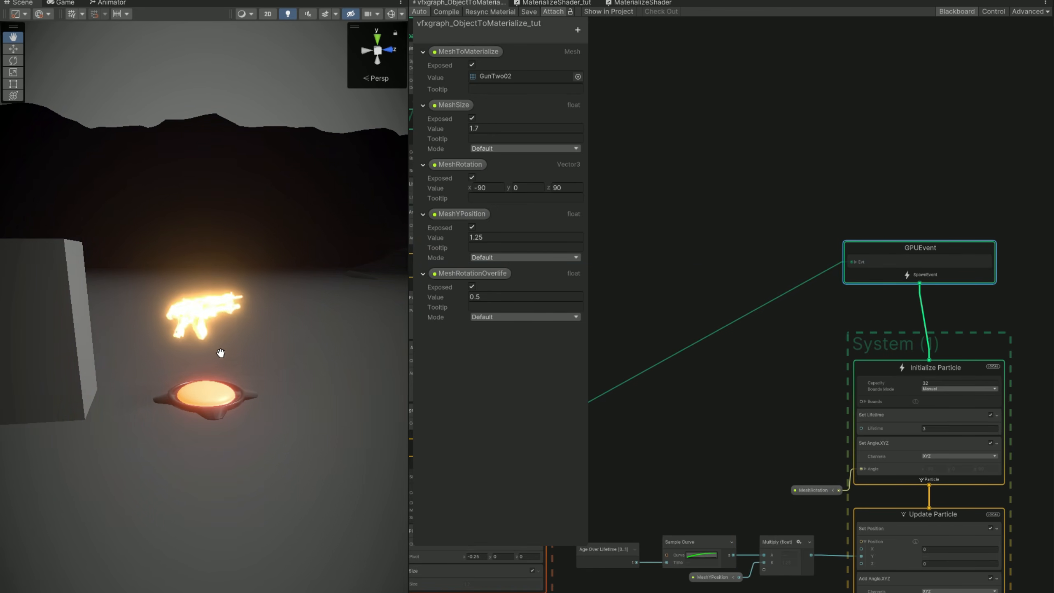
Delete the Set Position and Trigger Event On Die blocks from the duplicated system's Update Particle context
middle_click_drag(749, 486, 749, 353)
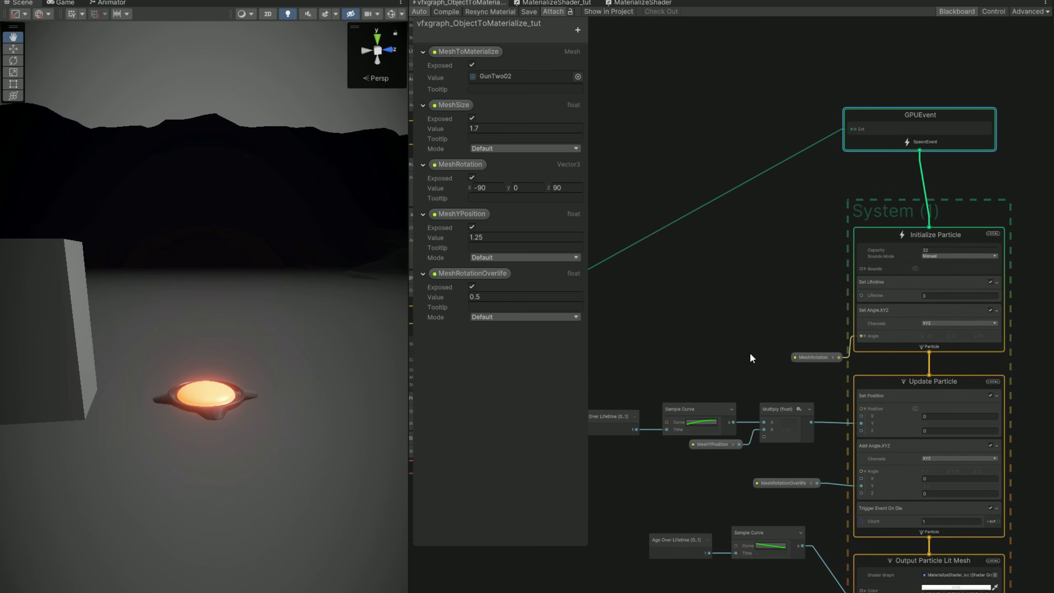
scroll(882, 355, "up", 1)
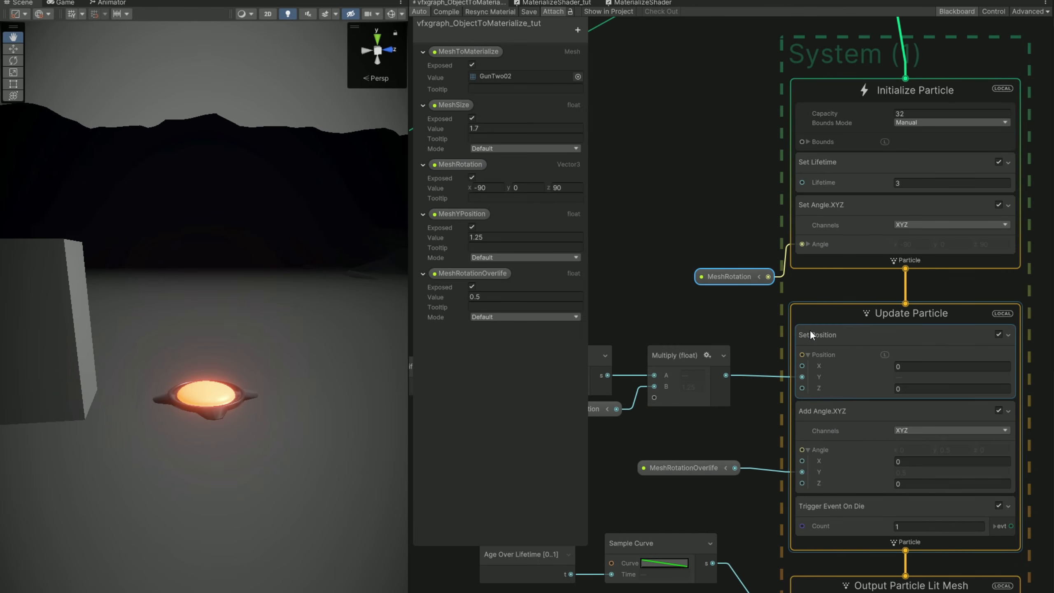
left_click(860, 338)
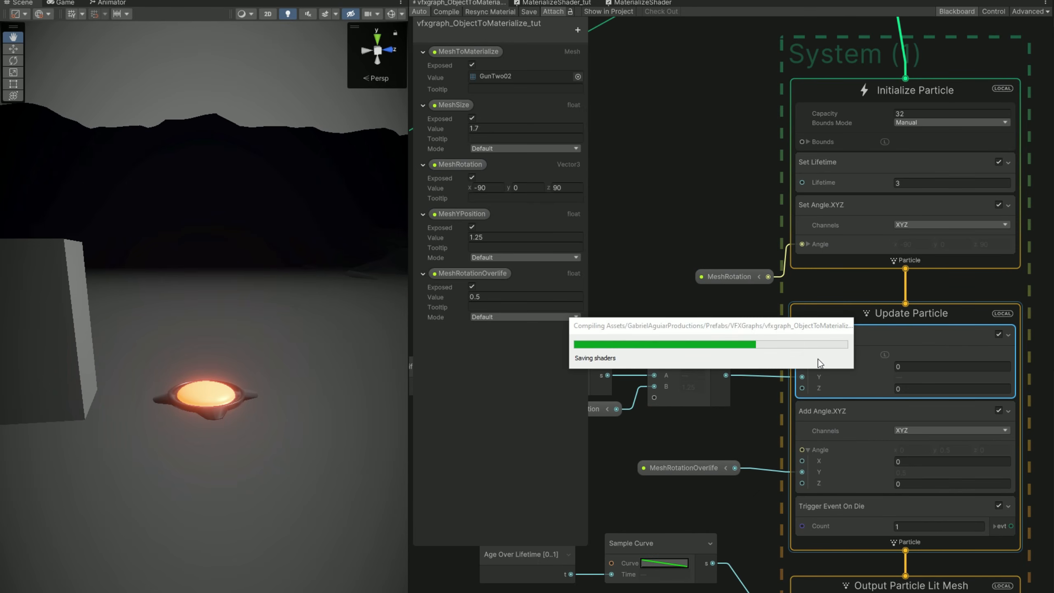
key("Delete")
left_click(848, 433)
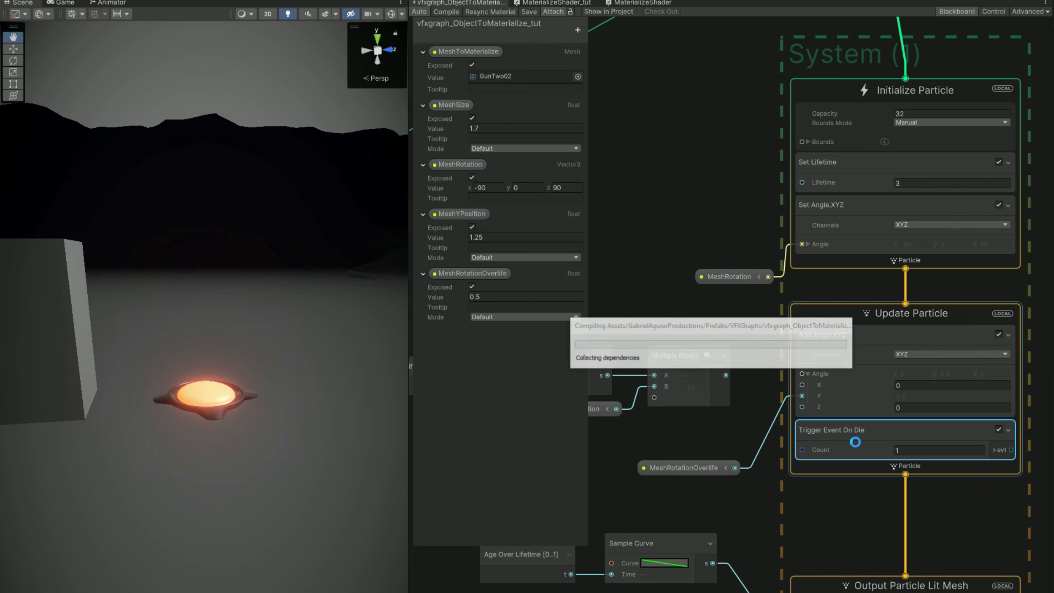
key("Delete")
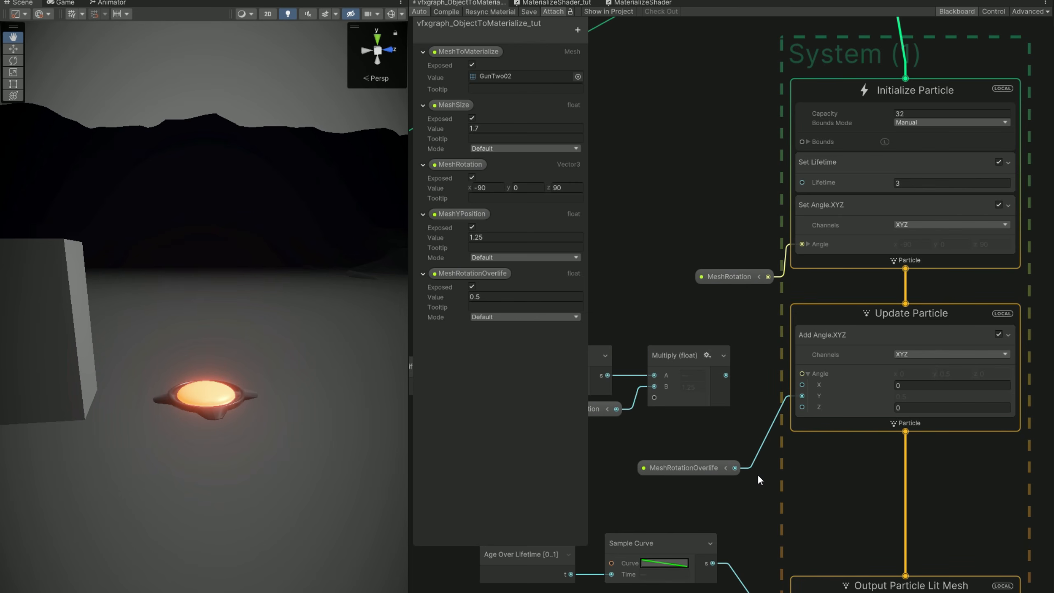
Delete the duplicate's leftover position nodes: Age Over Lifetime, Sample Curve, MeshYPosition and Multiply, and nudge its MeshRotationOverlife node upward
middle_click_drag(758, 475, 904, 472)
scroll(902, 471, "down", 2)
left_click_drag(864, 354, 661, 425)
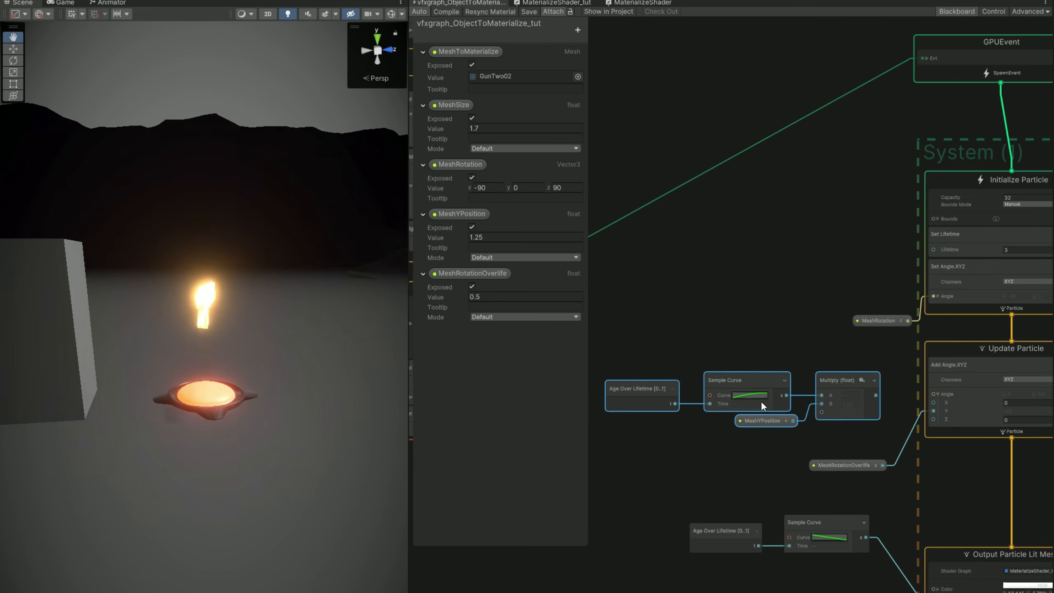
key("Delete")
left_click_drag(853, 463, 854, 448)
Set the duplicated mesh output's Shader Graph to None
middle_click_drag(890, 483, 771, 314)
scroll(777, 337, "up", 1)
scroll(986, 448, "up", 2)
left_click(997, 404)
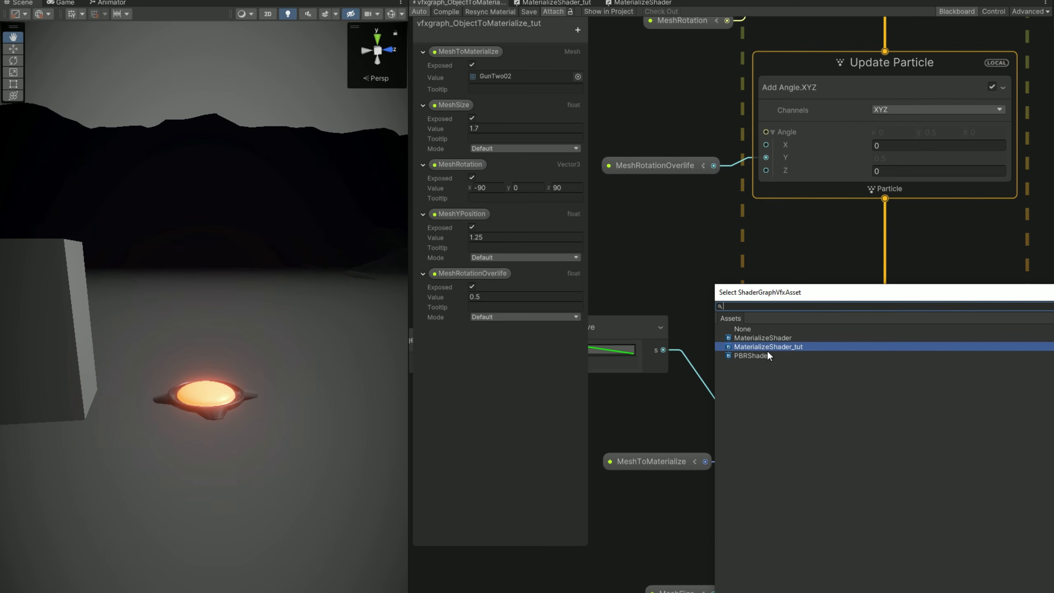
double_click(745, 329)
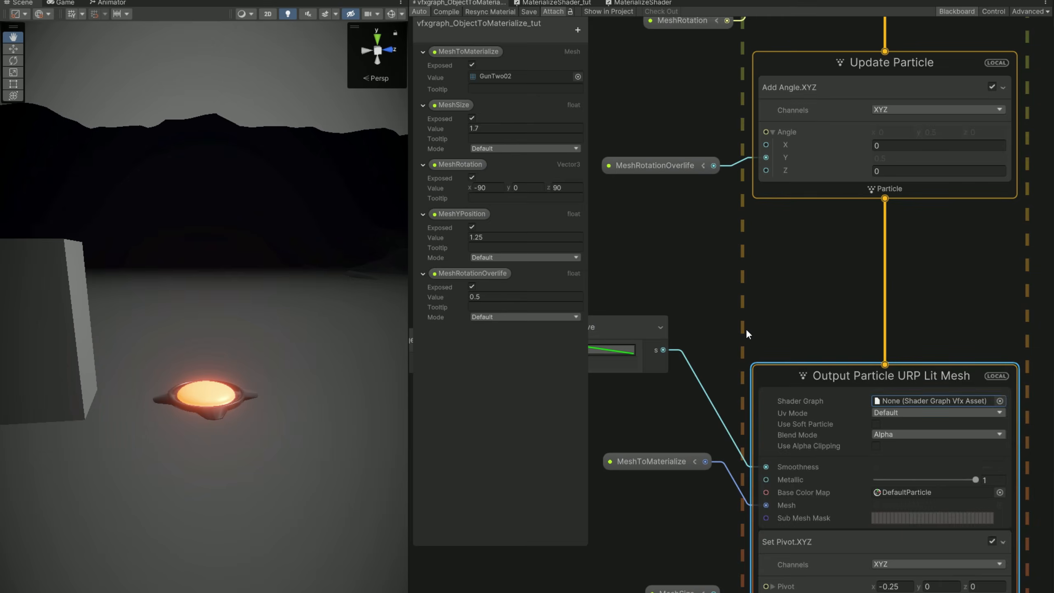
Delete the Age Over Lifetime and Sample Curve nodes feeding the duplicated mesh output's Smoothness
middle_click_drag(681, 412, 880, 412)
left_click_drag(843, 416, 681, 343)
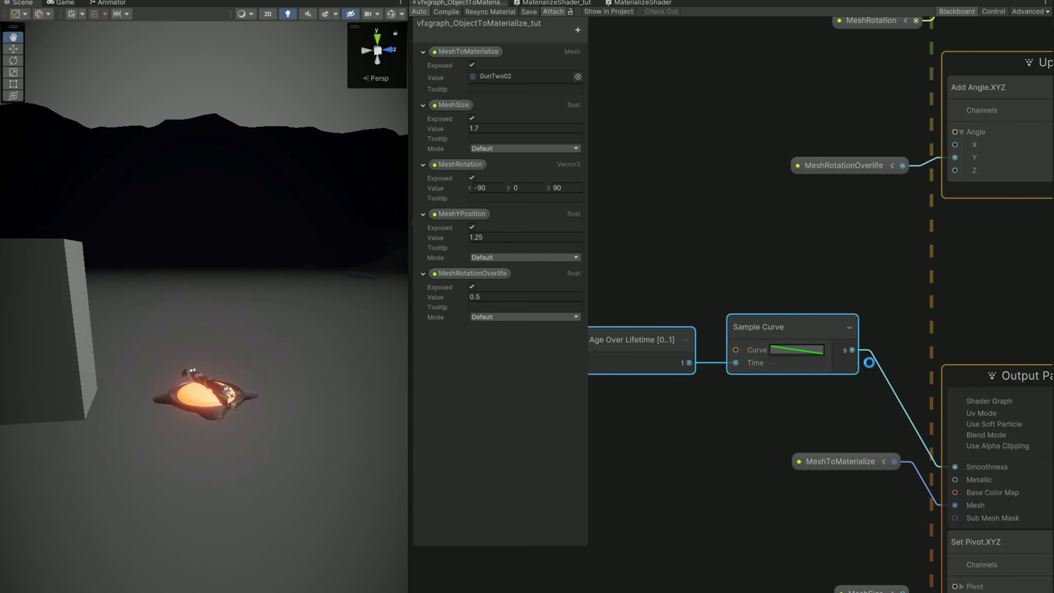
key("Delete")
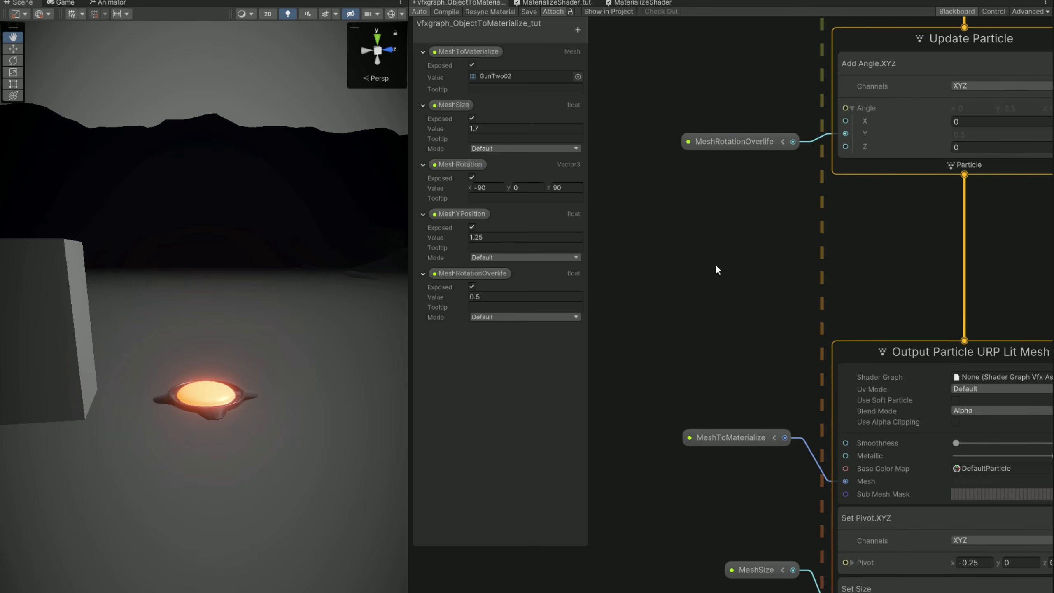
Delete the Set Angle block from the duplicate's Initialize Particle context along with its MeshRotation node
middle_click_drag(729, 244, 670, 521)
middle_click_drag(769, 262, 722, 354)
left_click(733, 351)
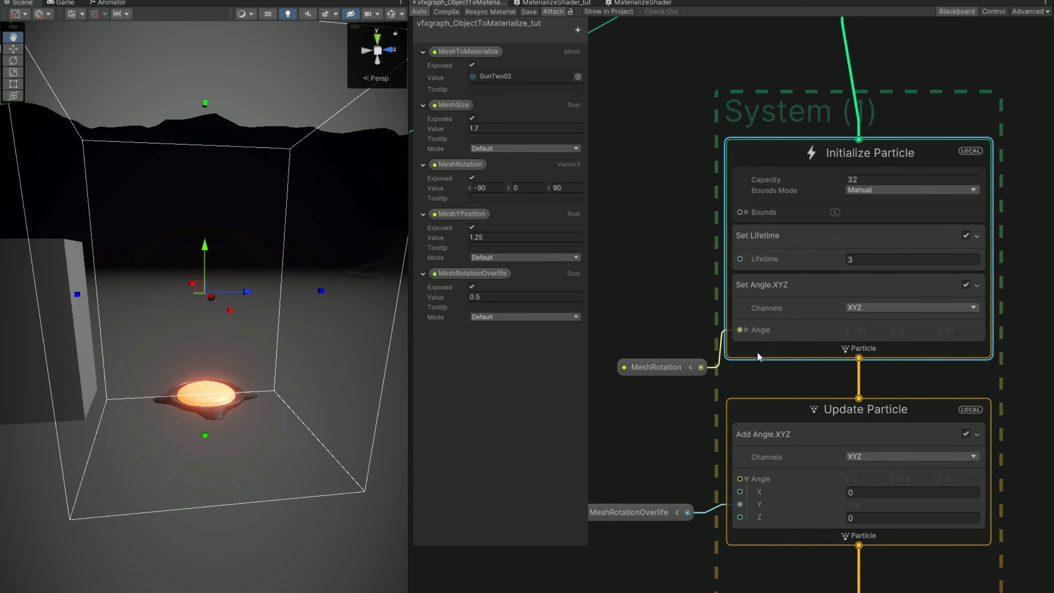
left_click(763, 308)
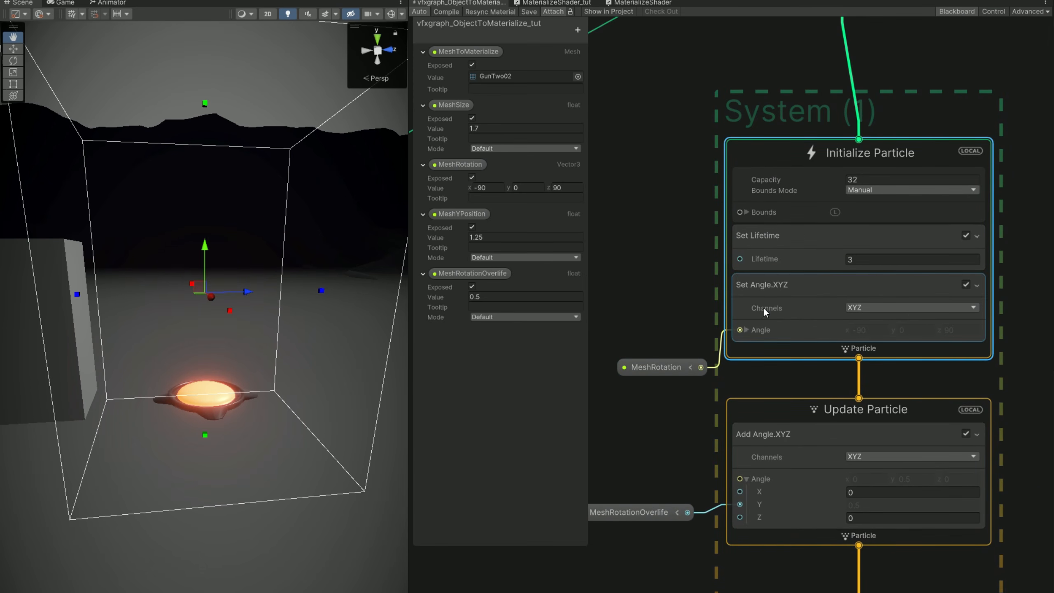
key("Delete")
left_click(775, 274)
left_click(667, 362)
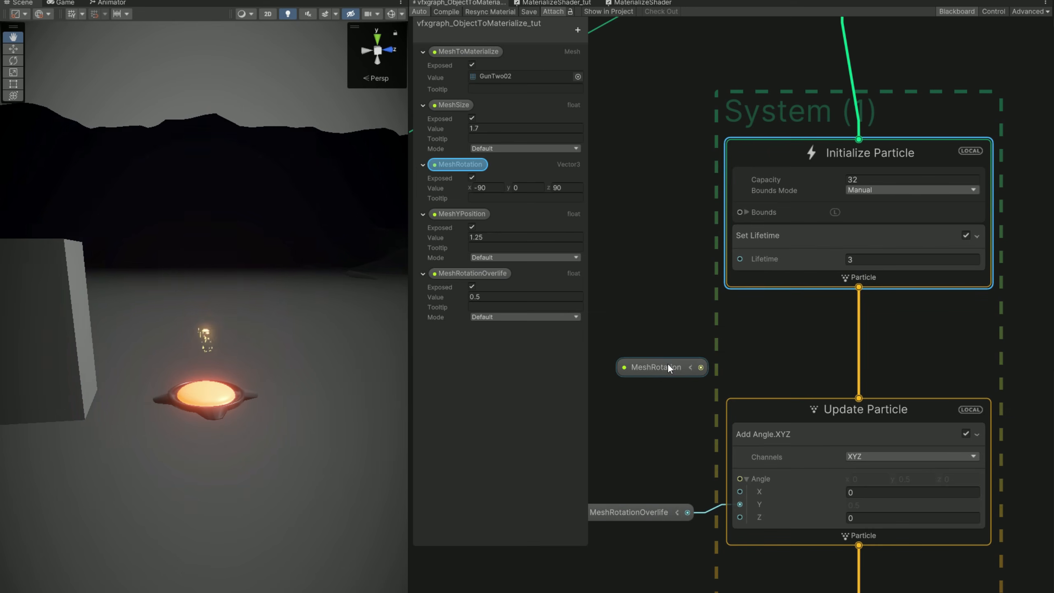
key("Delete")
Add an Inherit Source Angle (Set) block to the duplicated system's Initialize Particle context
left_click(771, 280)
key("space")
type("inher ang")
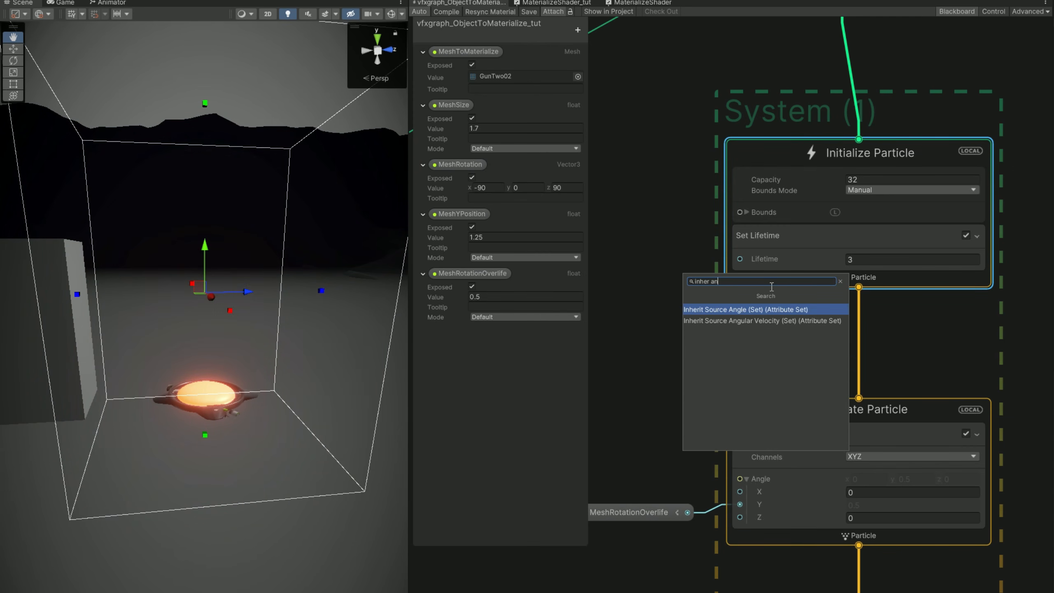
key("Return")
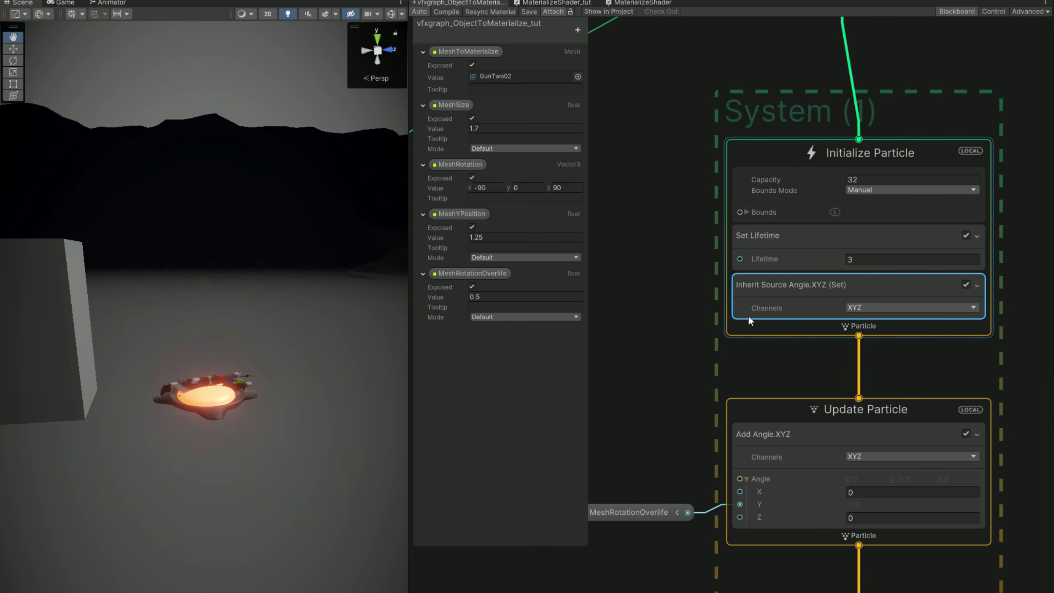
Add an Inherit Source Position (Set) block below the inherited angle block in the duplicate's Initialize Particle context
key("space")
type("inher")
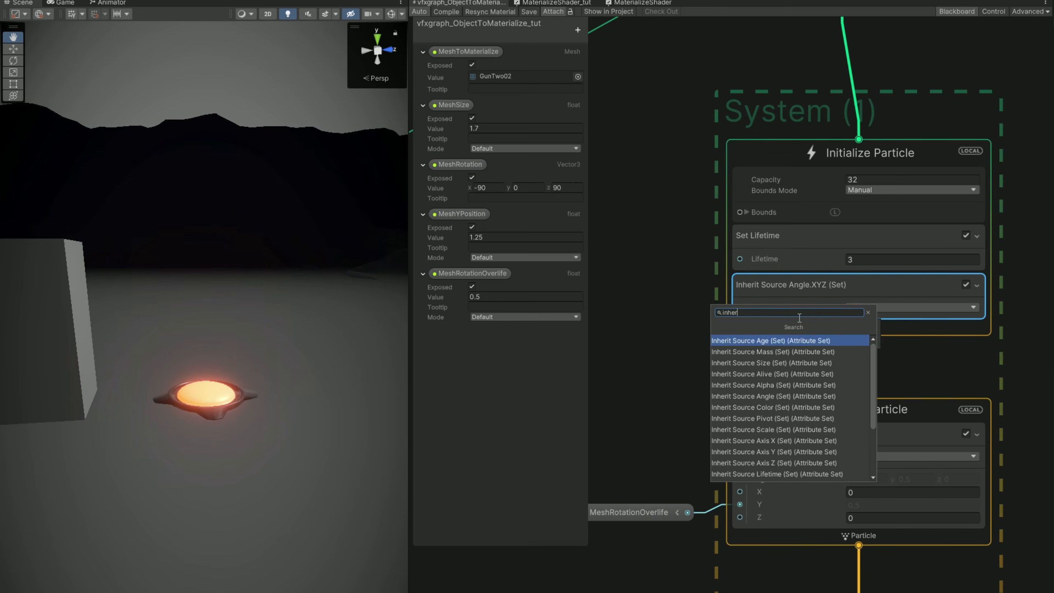
type(" p")
key("Down")
key("Down")
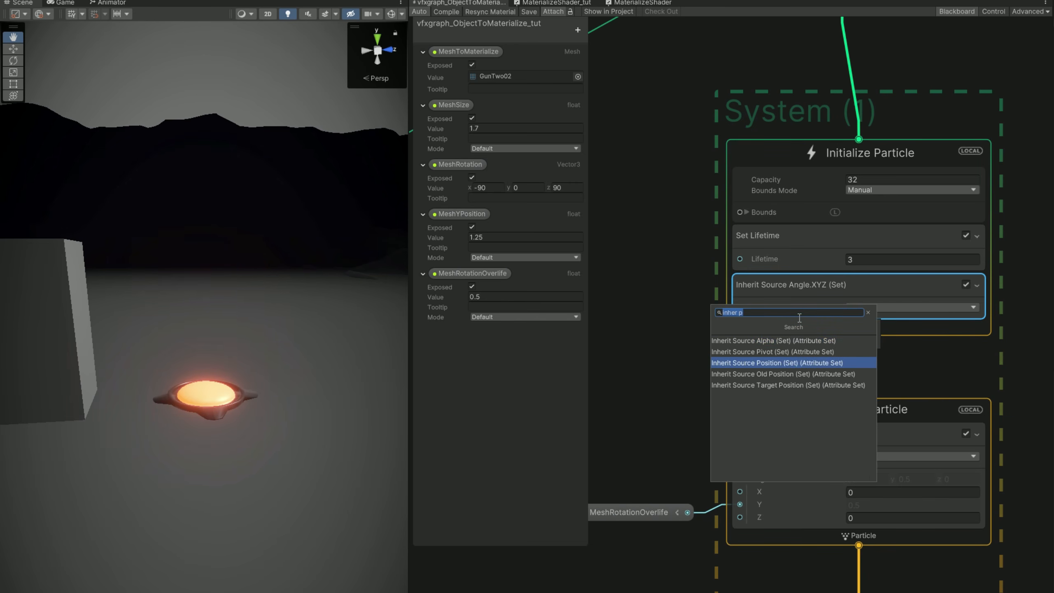
key("Return")
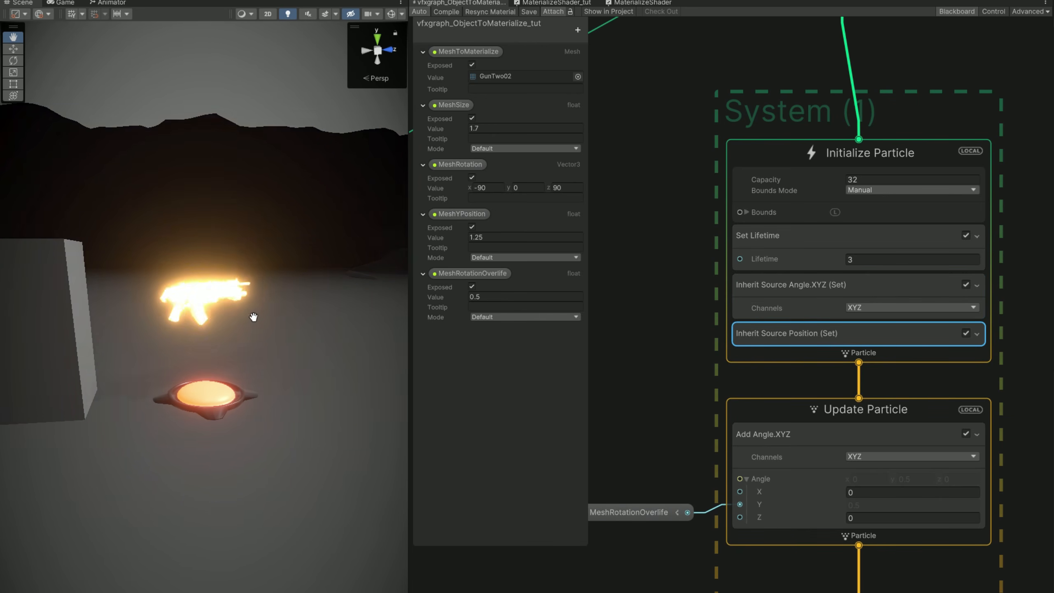
scroll(241, 312, "up", 1)
scroll(241, 313, "up", 2)
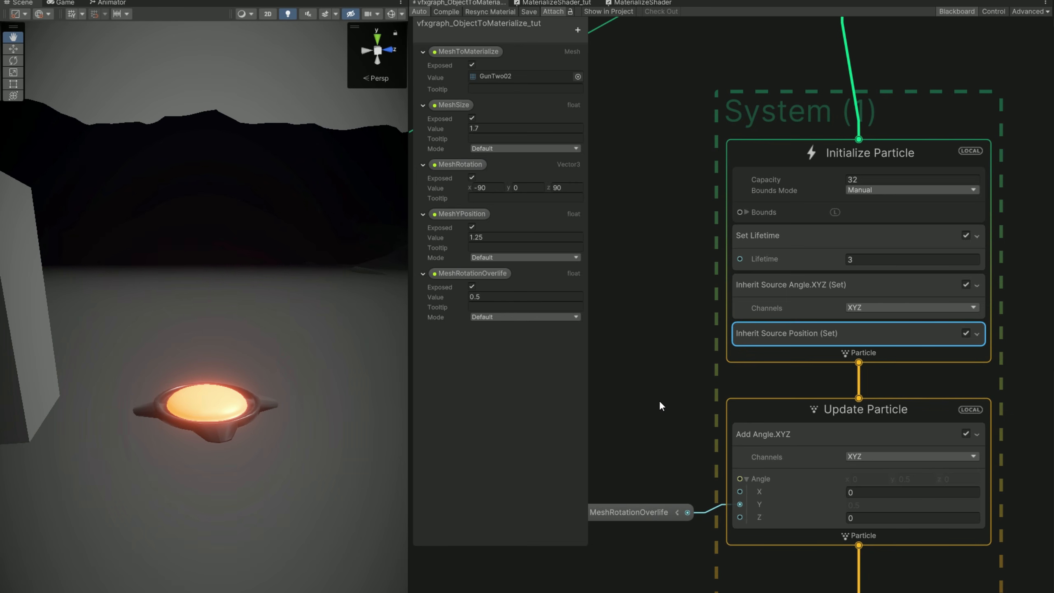
Open the PBRShader graph from the project's Shaders folder
left_click(769, 254)
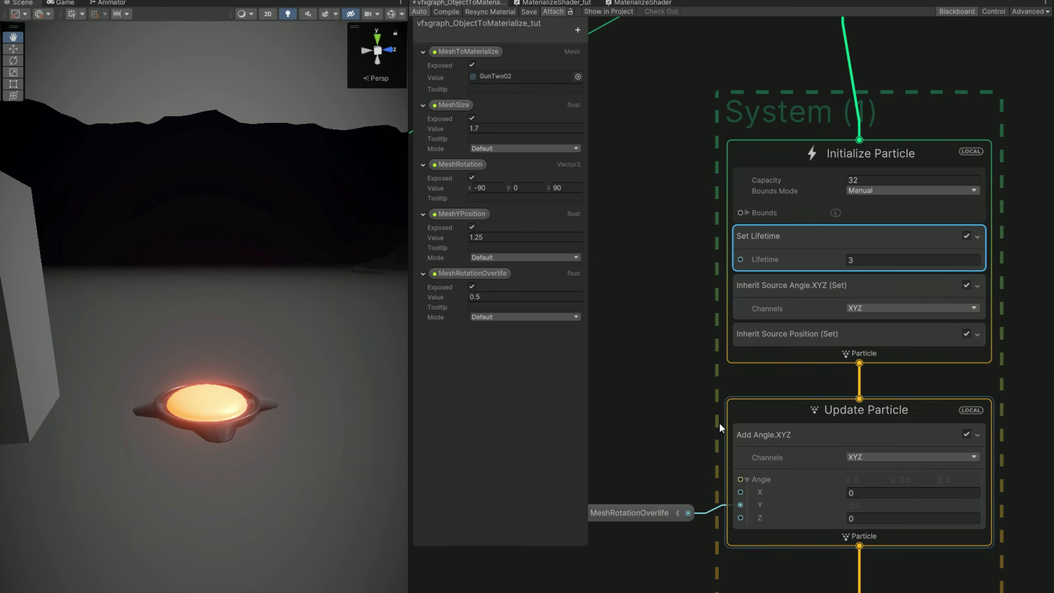
scroll(718, 495, "down", 5)
middle_click_drag(714, 563, 714, 440)
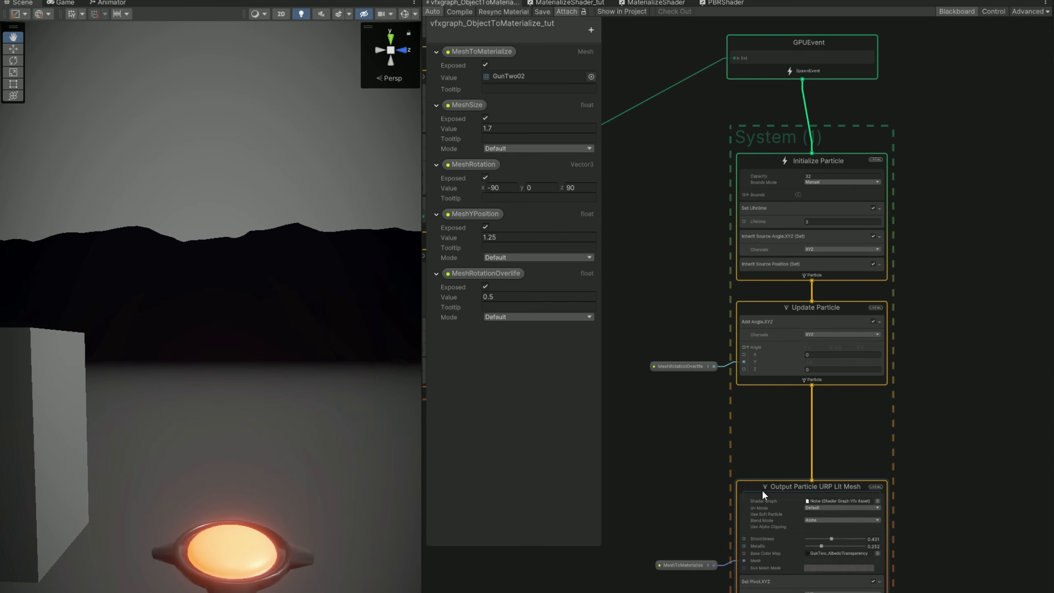
scroll(729, 485, "up", 5)
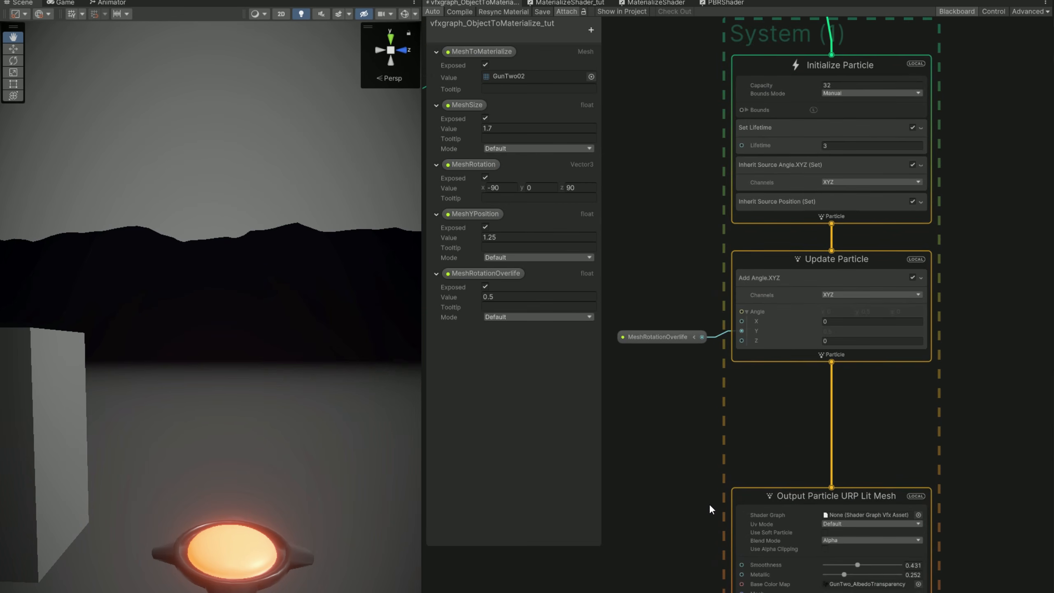
middle_click_drag(708, 514, 715, 437)
scroll(716, 437, "up", 3)
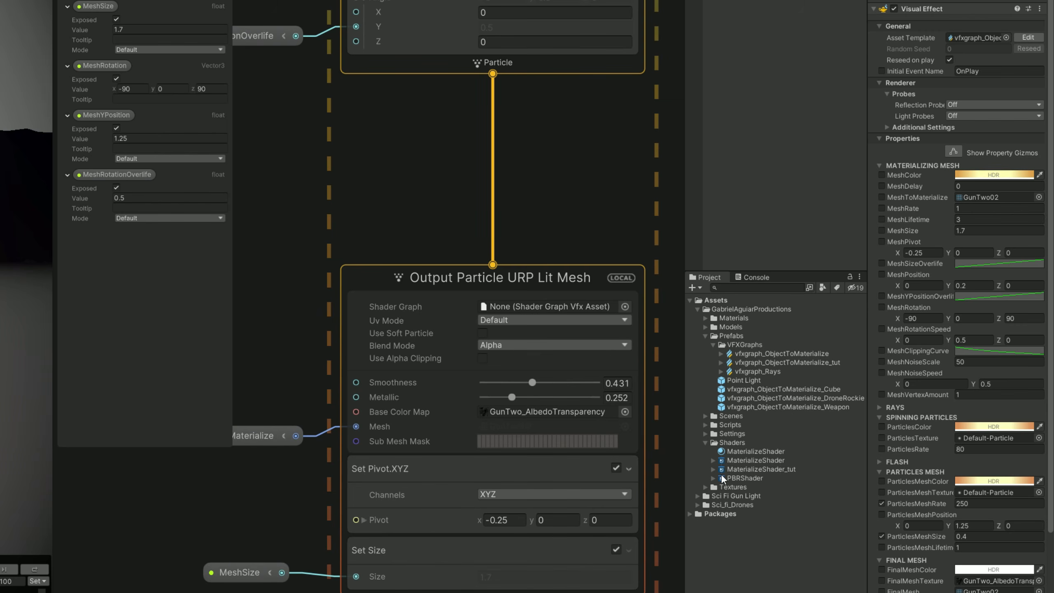
left_click(728, 476)
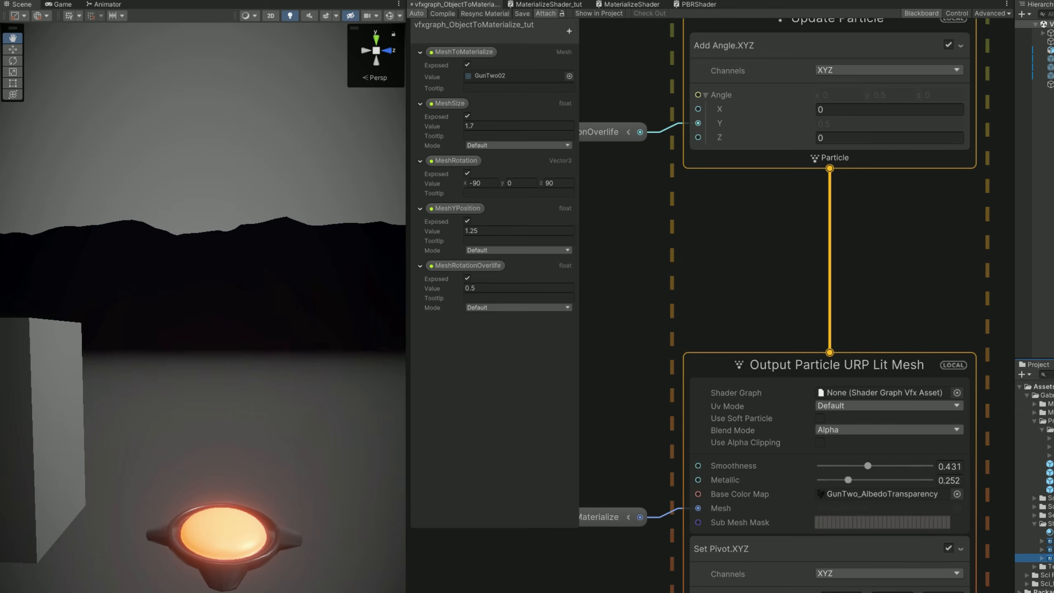
double_click(719, 446)
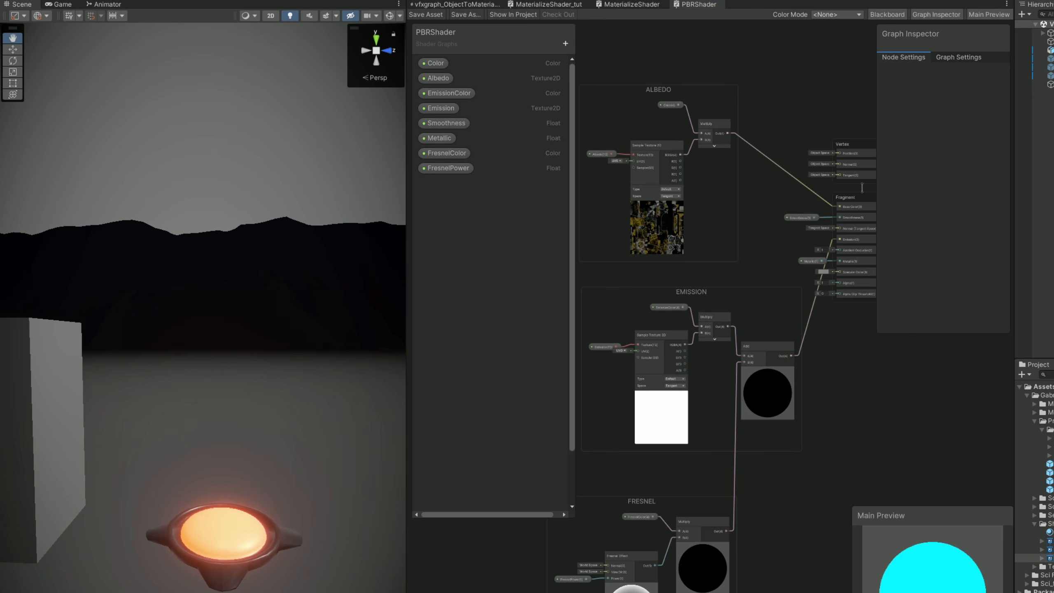
Widen the graph view and examine the Albedo group and the Base Color, Smoothness and Metallic inputs of the Fragment block
left_click_drag(1014, 319, 1053, 320)
left_click_drag(413, 369, 151, 369)
middle_click_drag(509, 343, 676, 357)
scroll(607, 183, "up", 5)
middle_click_drag(588, 135, 711, 387)
left_click(539, 394)
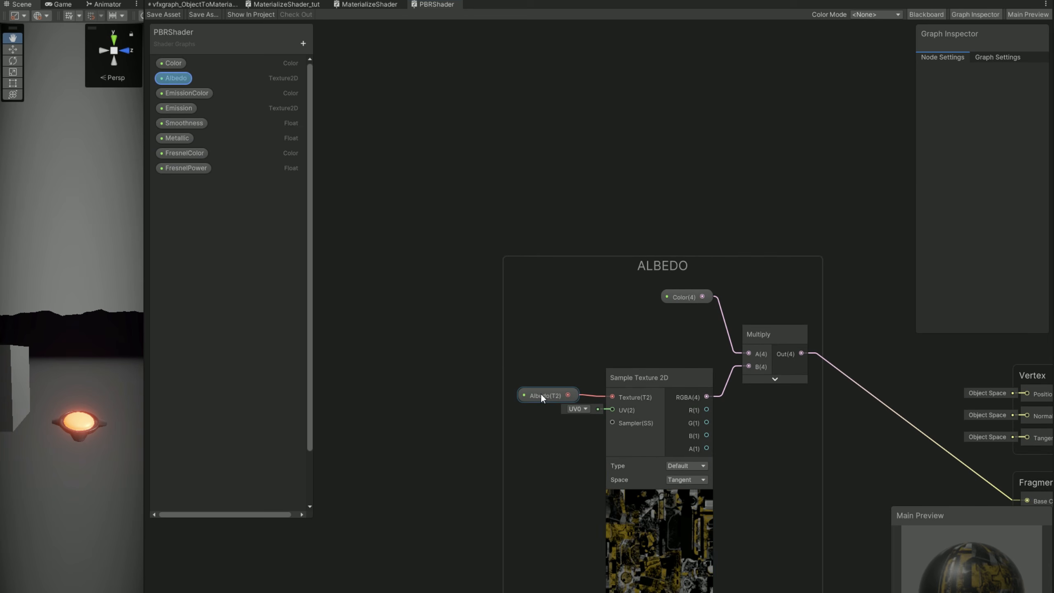
scroll(548, 396, "up", 1)
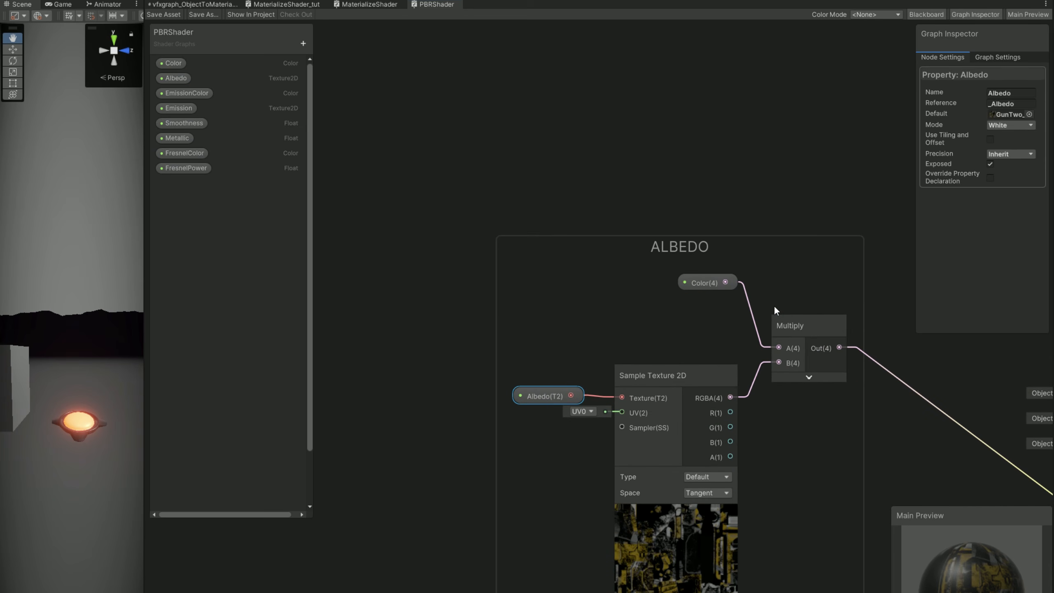
middle_click_drag(854, 382, 616, 305)
middle_click_drag(746, 385, 694, 365)
left_click(857, 422)
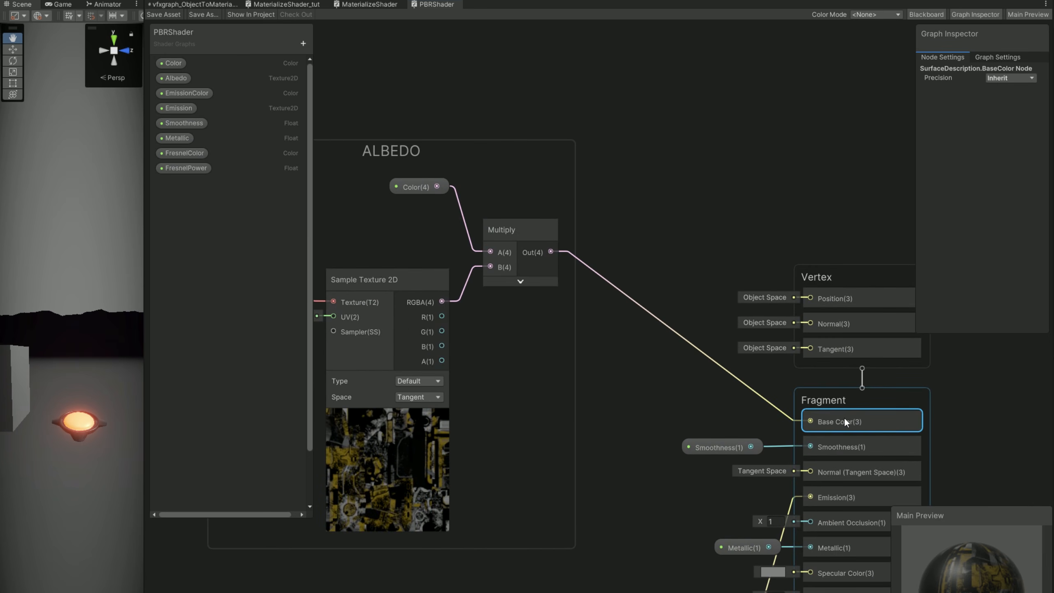
middle_click_drag(734, 434, 719, 368)
left_click(705, 383)
left_click(704, 408)
middle_click_drag(672, 453, 677, 406)
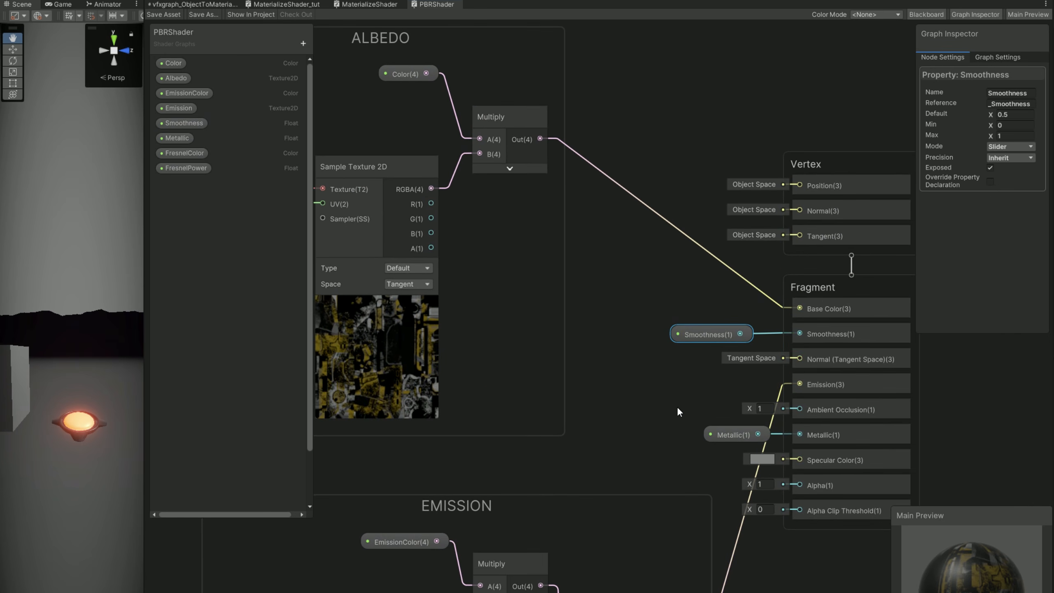
left_click(741, 435)
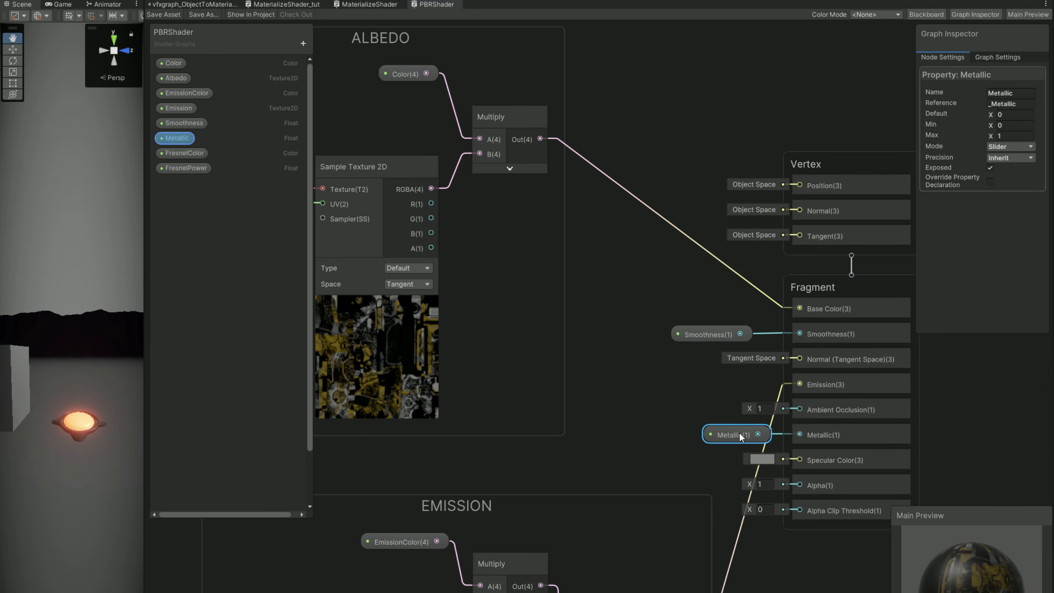
Examine the Emission group's texture and EmissionColor properties and how they reach the Add node
middle_click_drag(635, 413, 719, 268)
left_click(582, 348)
middle_click_drag(539, 373, 720, 313)
left_click(534, 418)
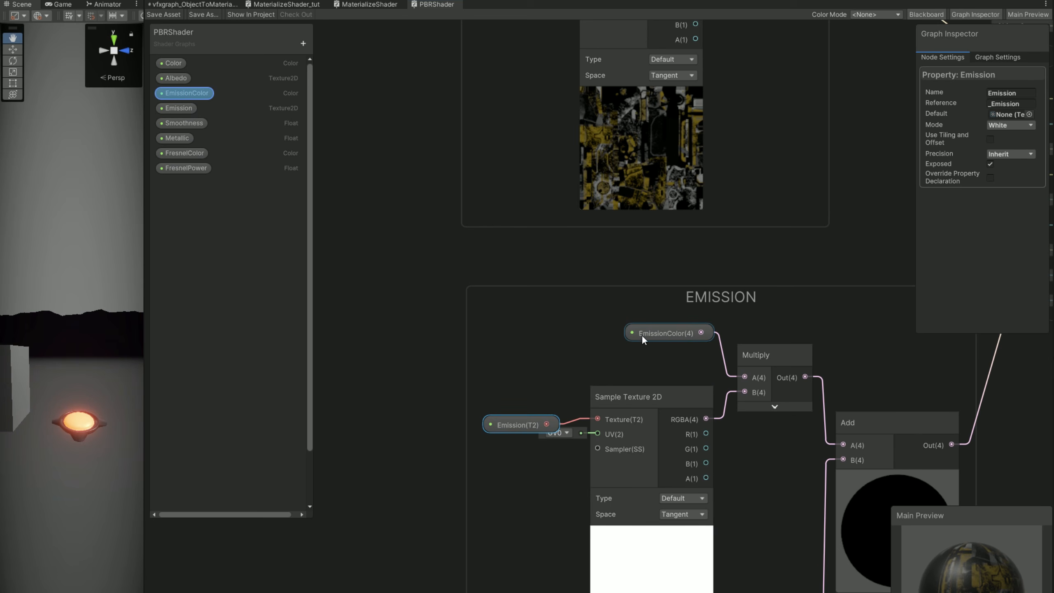
left_click(679, 335)
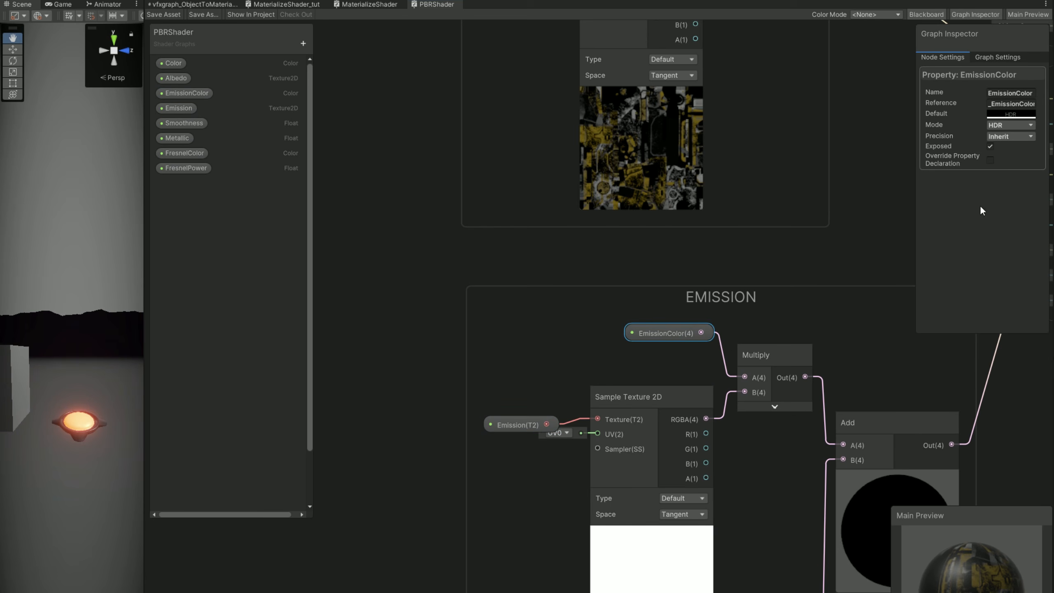
middle_click_drag(769, 438, 647, 337)
left_click(740, 342)
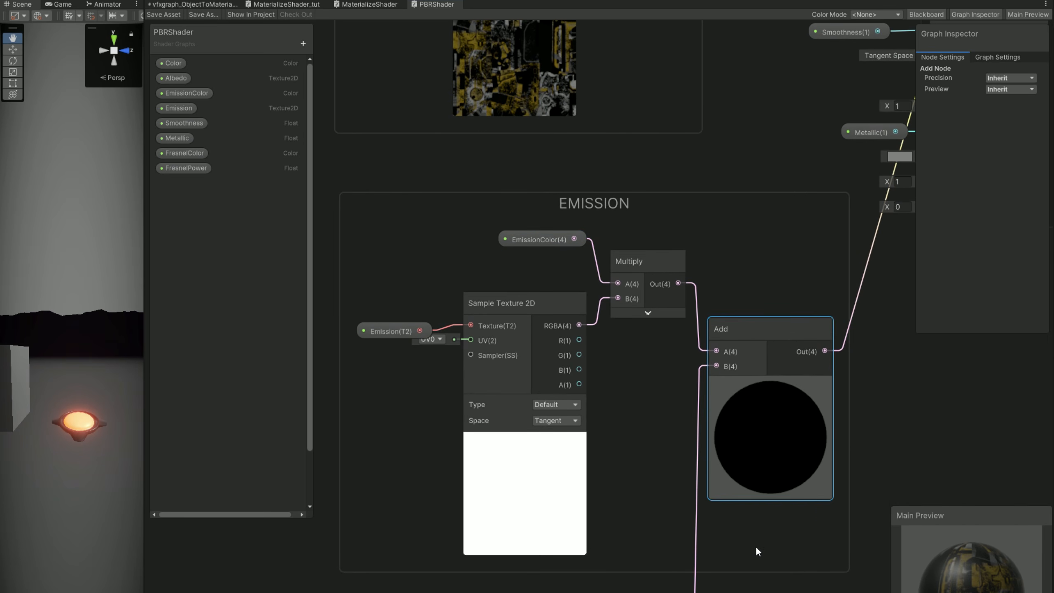
Examine the Fresnel group's color, power and Multiply nodes and trace their path to the Fragment block's Emission input
middle_click_drag(762, 533, 784, 285)
middle_click_drag(723, 439, 796, 276)
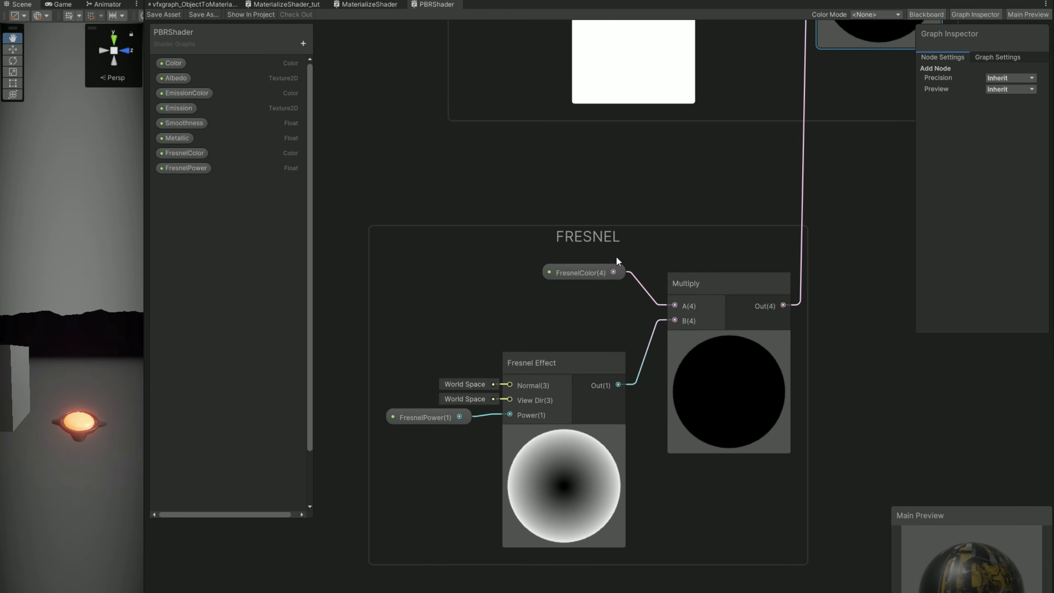
left_click_drag(468, 270, 707, 455)
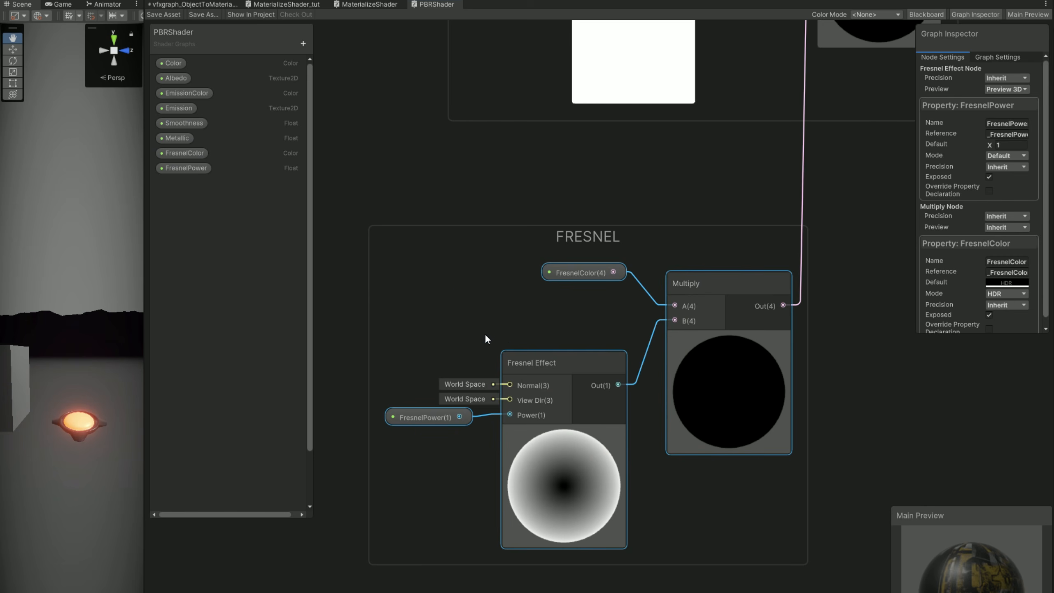
left_click(453, 292)
left_click(557, 272)
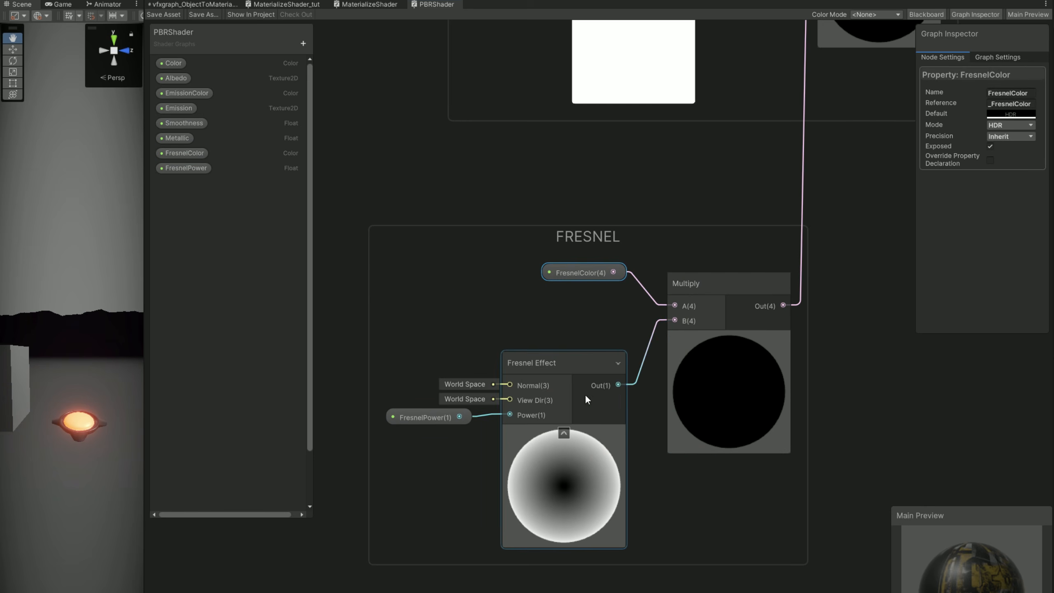
left_click(427, 415)
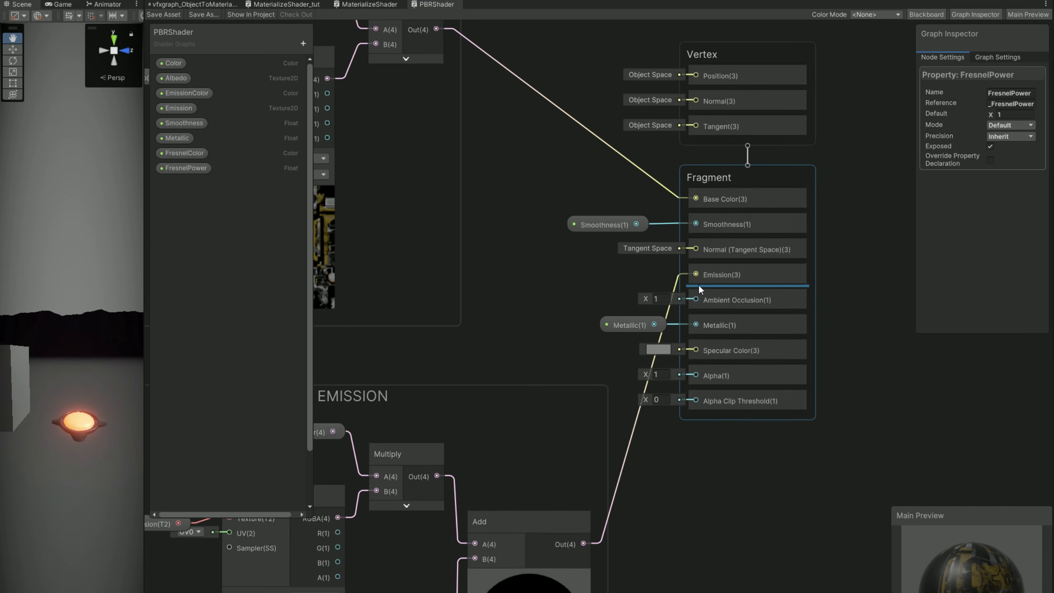
mouse_move(698, 285)
left_mouse_down()
mouse_move(708, 263)
mouse_move(699, 275)
left_mouse_up()
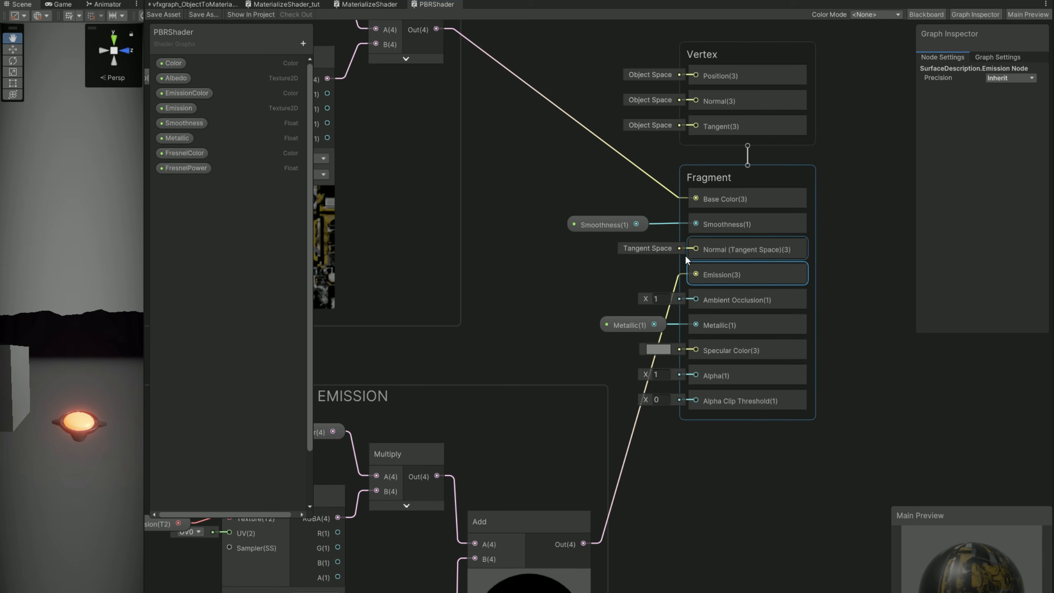
Add a Texture2D property named Normals to the PBRShader blackboard
scroll(688, 253, "down", 2)
middle_click_drag(530, 262, 631, 283)
scroll(619, 276, "up", 2)
scroll(618, 275, "up", 2)
left_click(767, 283)
left_click(303, 43)
left_click(338, 150)
type("Normals")
key("Return")
Place the Normals property in the graph, feed it into a new Sample Texture 2D node and connect that to Normal (Tangent Space)
left_click_drag(426, 218, 430, 259)
left_click_drag(465, 257, 482, 195)
type("samp")
key("Return")
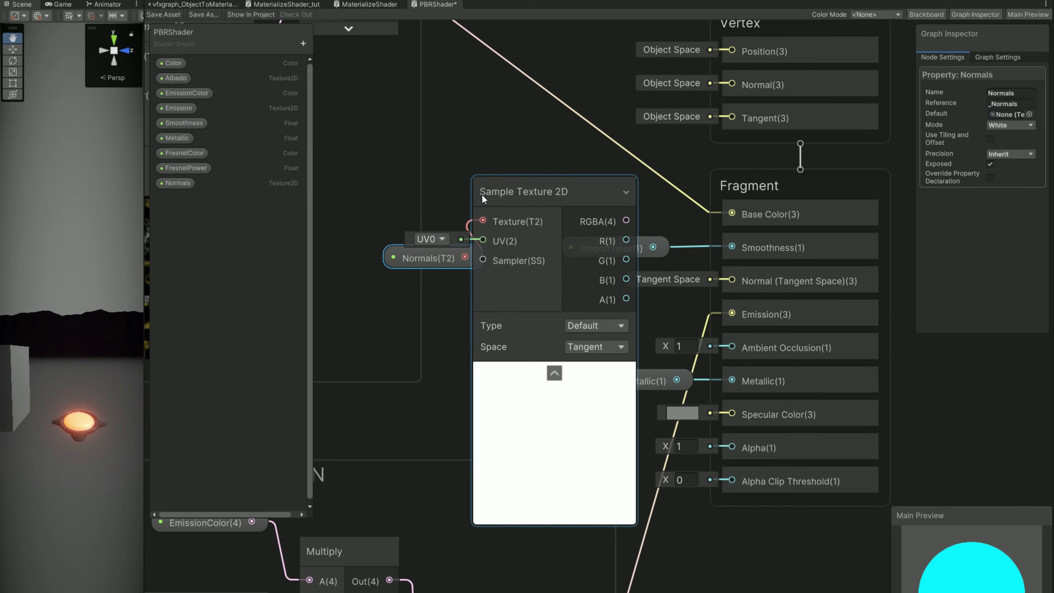
left_click_drag(641, 264, 732, 282)
Move the Normals property and its Sample Texture 2D node into the empty area beside the Albedo group
left_click(456, 261, "shift")
scroll(477, 284, "down", 9)
middle_click_drag(490, 252, 587, 264)
left_click_drag(586, 290, 350, 298)
middle_click_drag(441, 285, 631, 267)
scroll(593, 262, "up", 3)
left_click_drag(535, 282, 403, 289)
Add a Normal Strength node fed by the Normals texture sample and set its strength to 0.8
left_click(436, 269)
key("space")
type("norma")
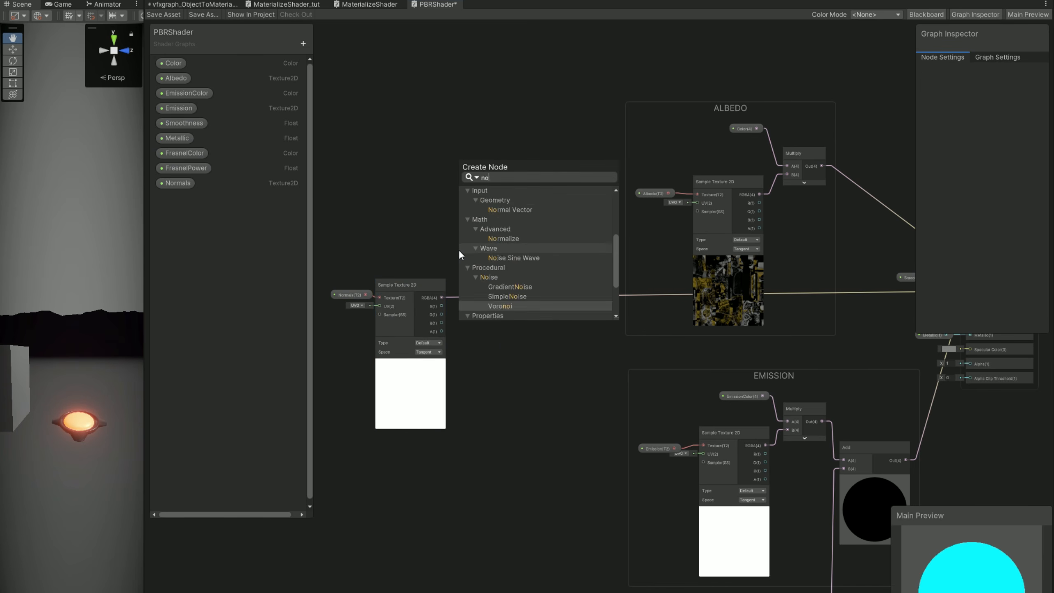
left_click(534, 221)
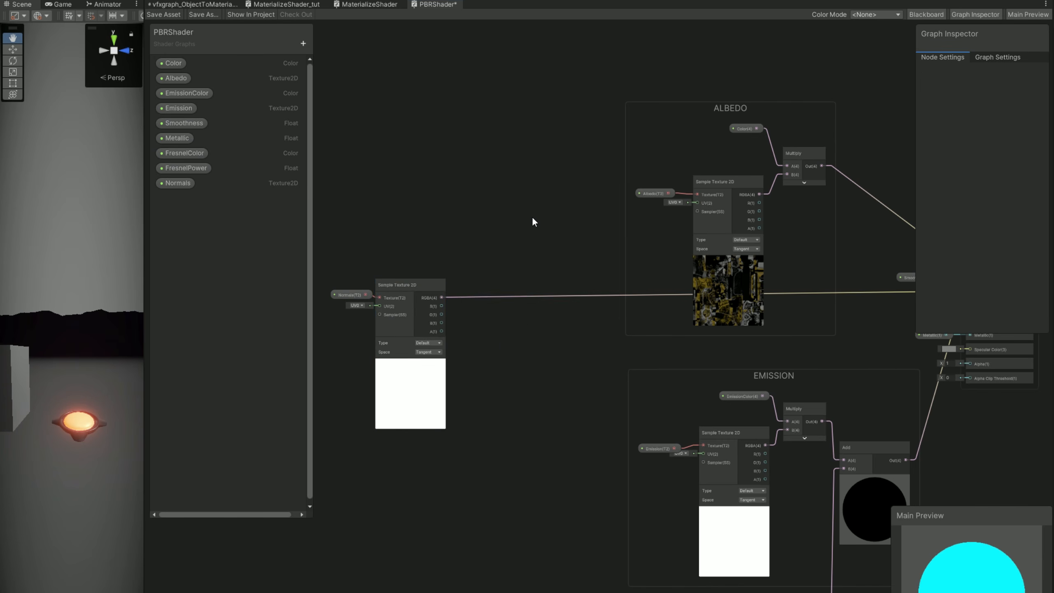
scroll(486, 249, "up", 5)
left_click_drag(502, 285, 597, 287)
left_click_drag(398, 337, 553, 299)
left_click(503, 314)
type("0.8")
Delete the Normals property node, its Sample Texture 2D node and the Normal Strength node from the graph
scroll(540, 368, "down", 3)
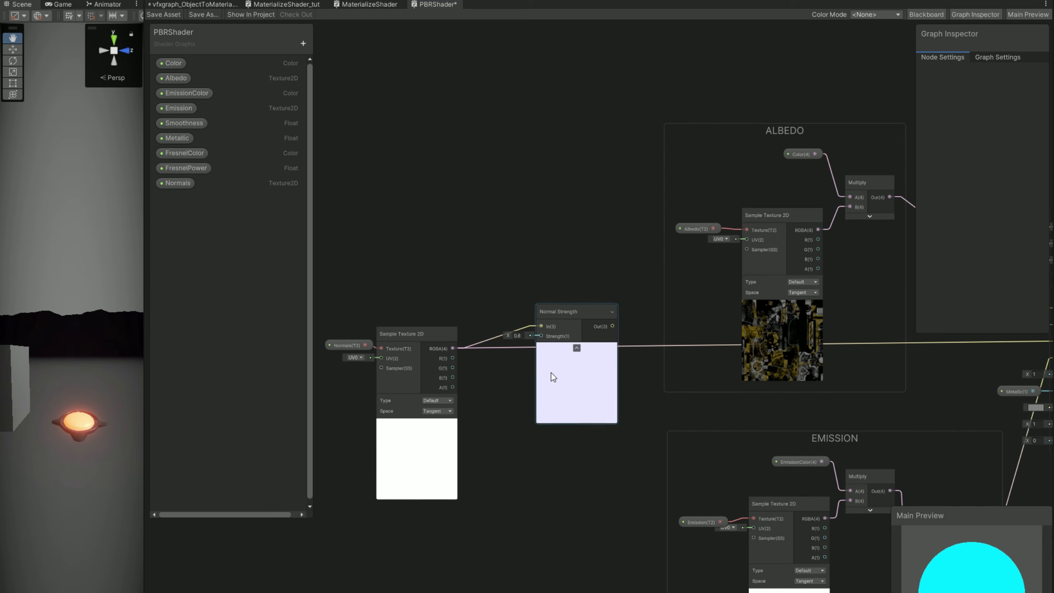
left_click_drag(562, 467, 339, 268)
key("Delete")
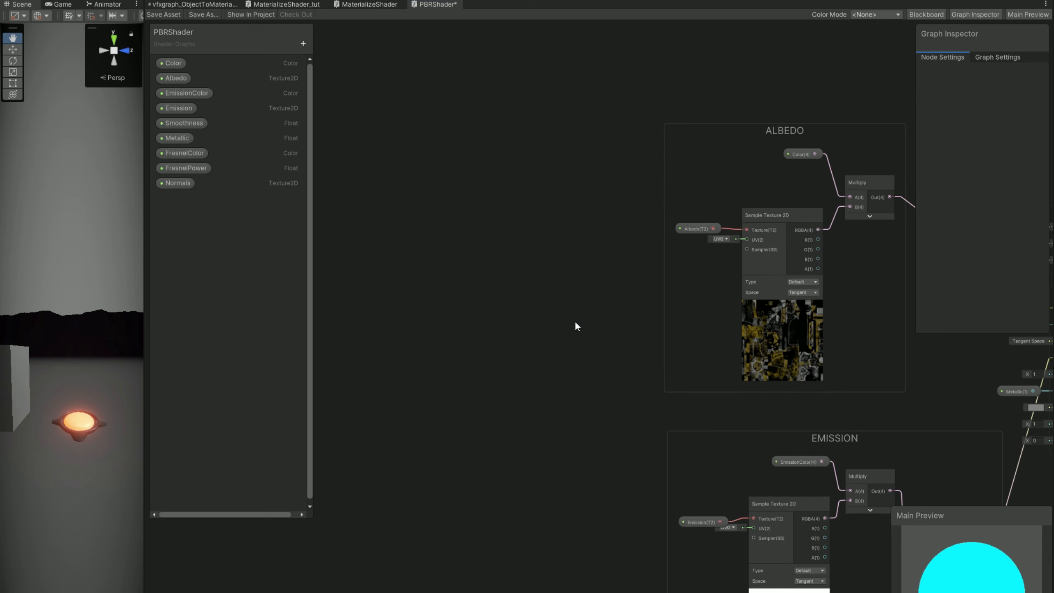
middle_click_drag(564, 331, 436, 369)
middle_click_drag(542, 394, 434, 323)
scroll(507, 455, "down", 2)
middle_click_drag(507, 454, 515, 292)
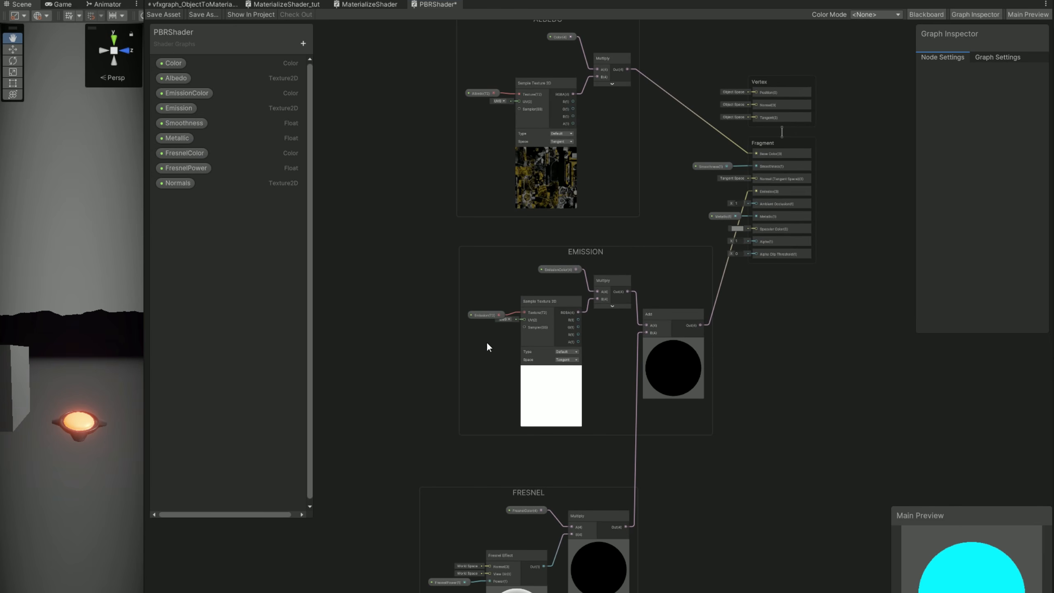
Return to the vfxgraph_ObjectToMaterialize_tut graph and assign PBRShader as the shader graph of the duplicate's Lit Mesh output
left_click(205, 5)
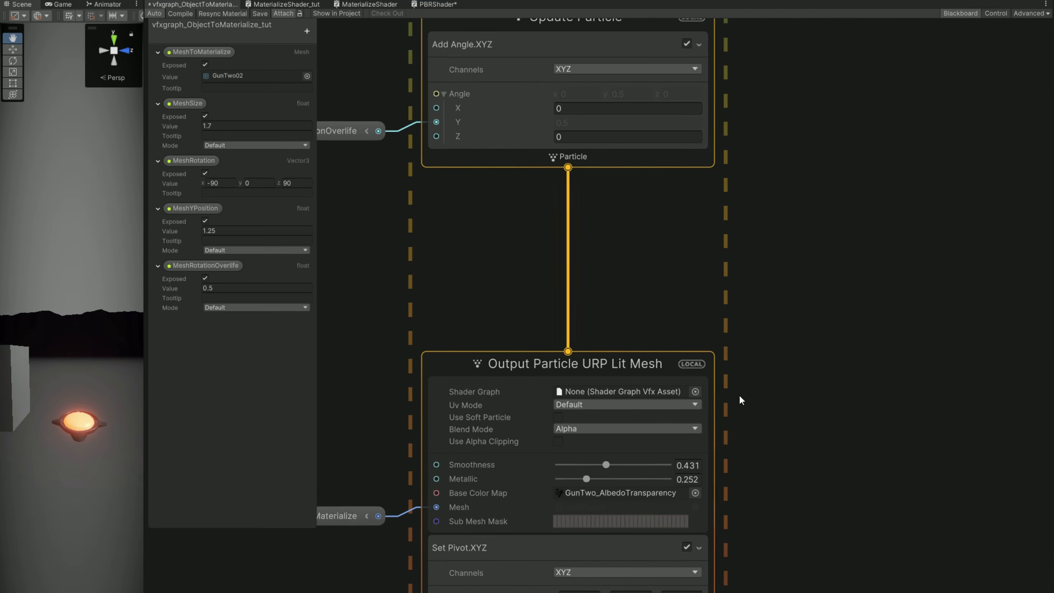
middle_click_drag(741, 400, 800, 355)
left_click(750, 354)
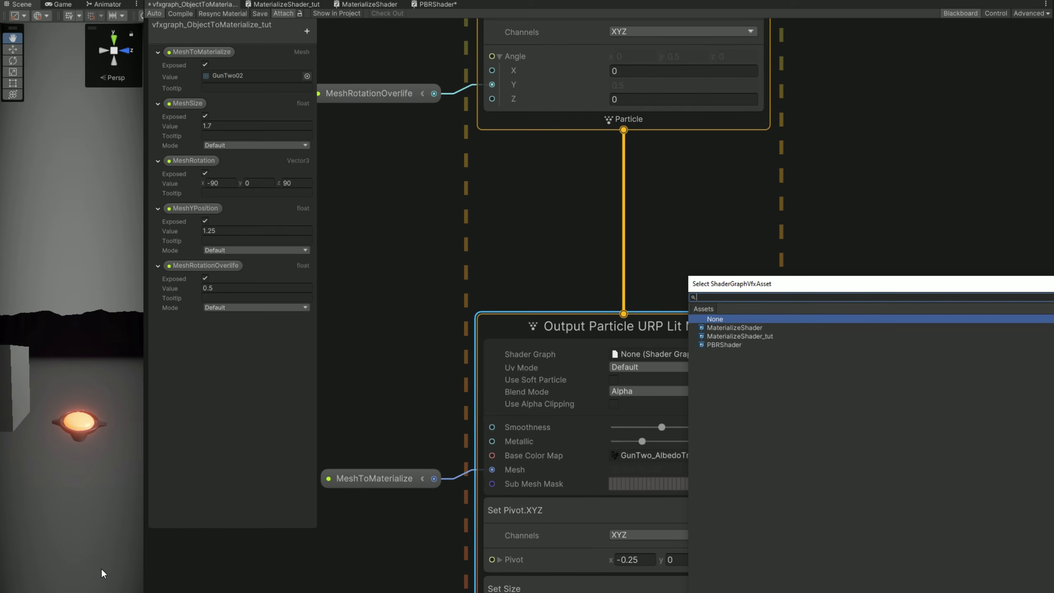
left_click(719, 347)
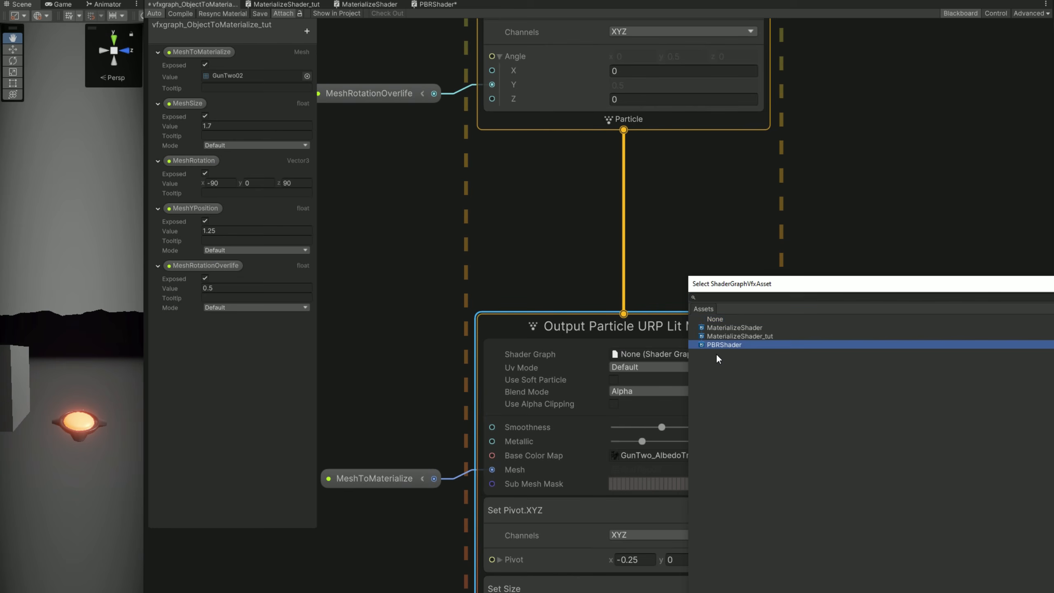
double_click(726, 346)
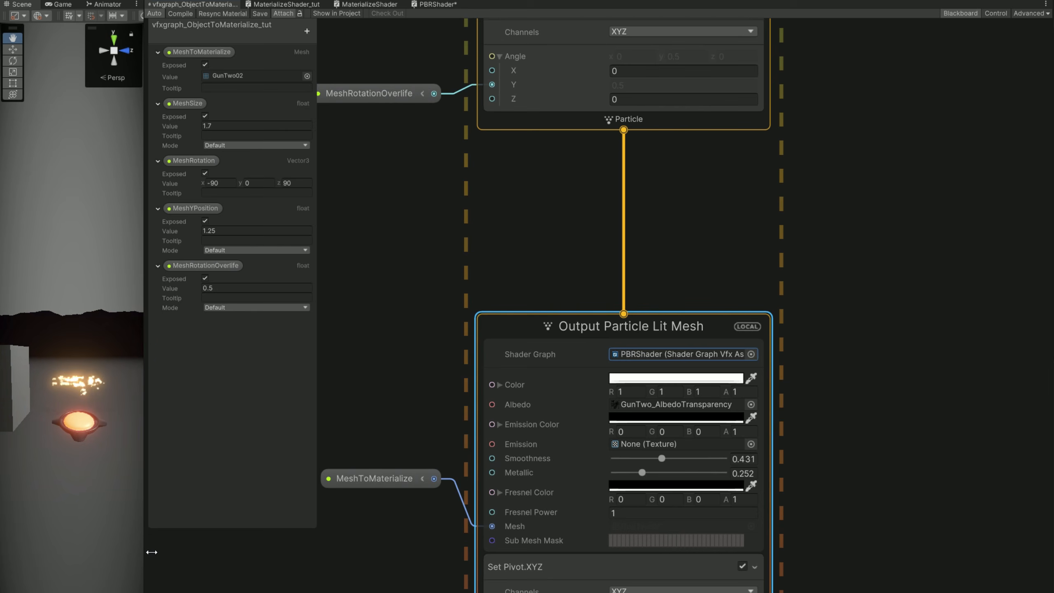
Enlarge the scene view to check the gun, and assign the GunTwo_Emission1 texture to the output's Emission
left_click_drag(146, 553, 561, 536)
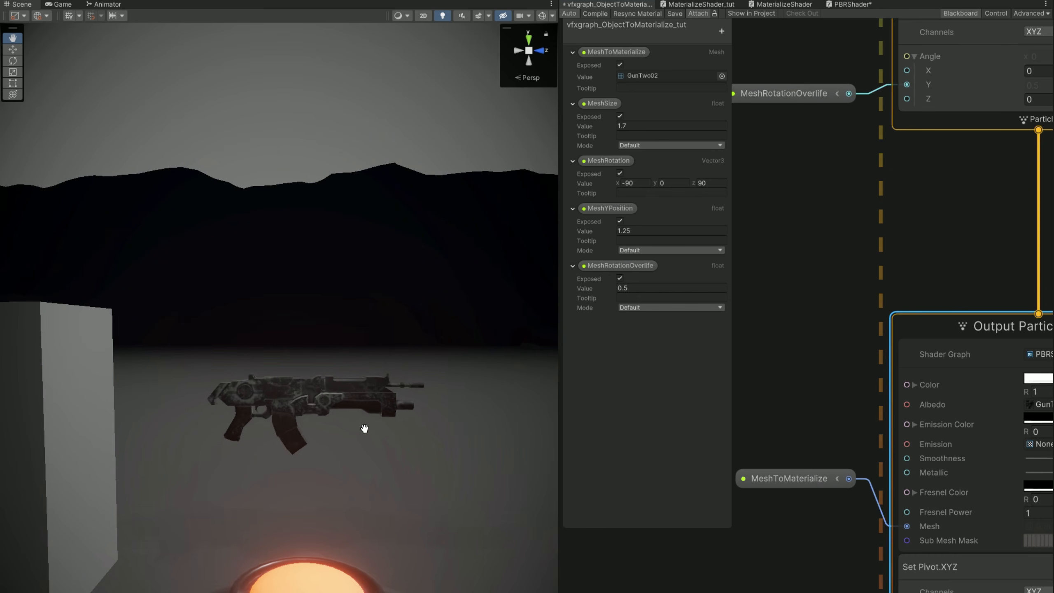
middle_click_drag(682, 589, 583, 443)
left_click_drag(567, 561, 436, 540)
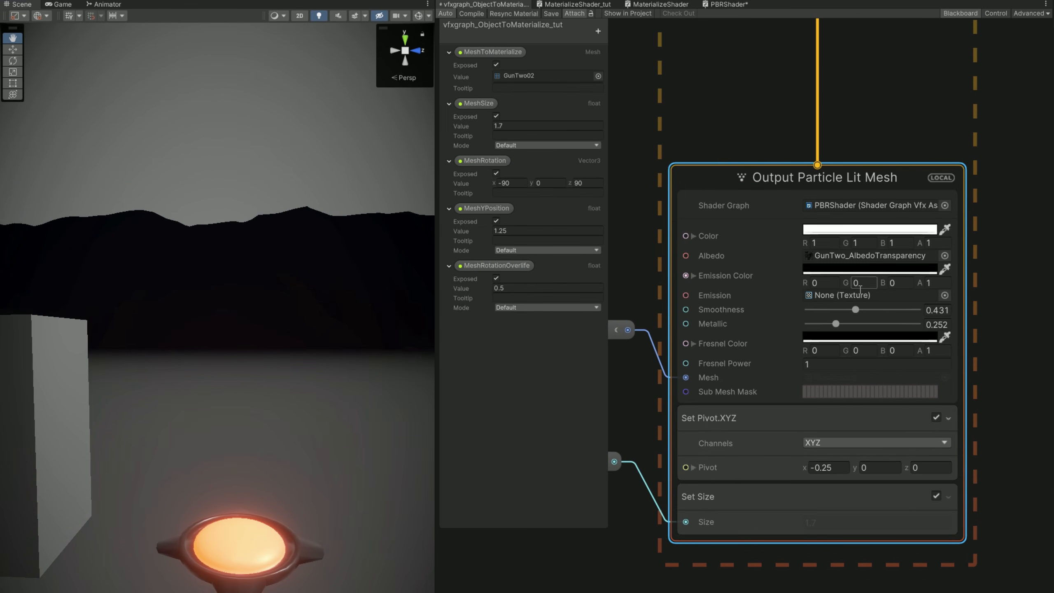
left_click(944, 296)
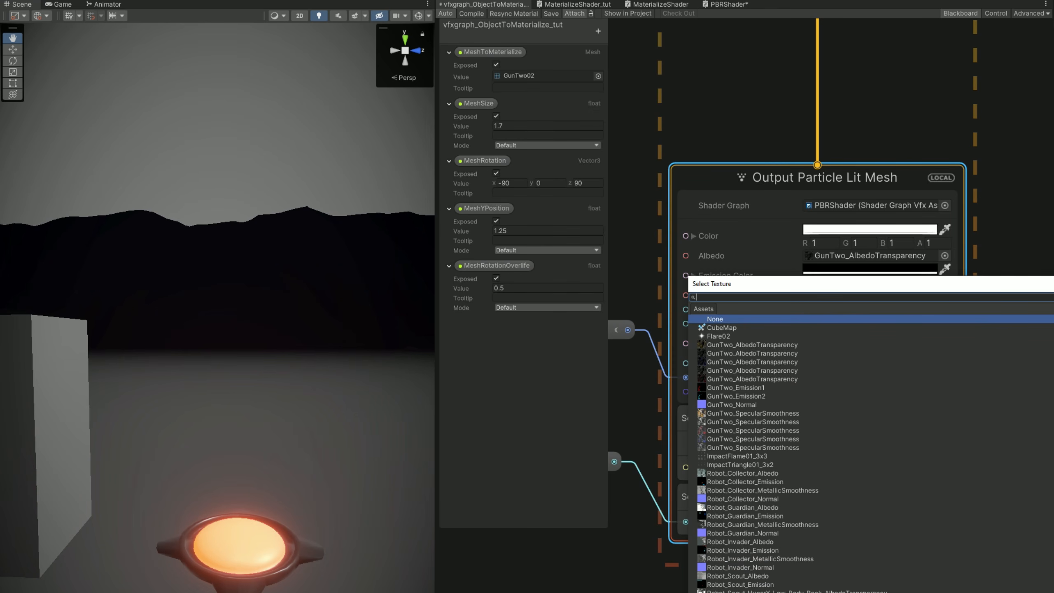
left_click(758, 388)
double_click(750, 388)
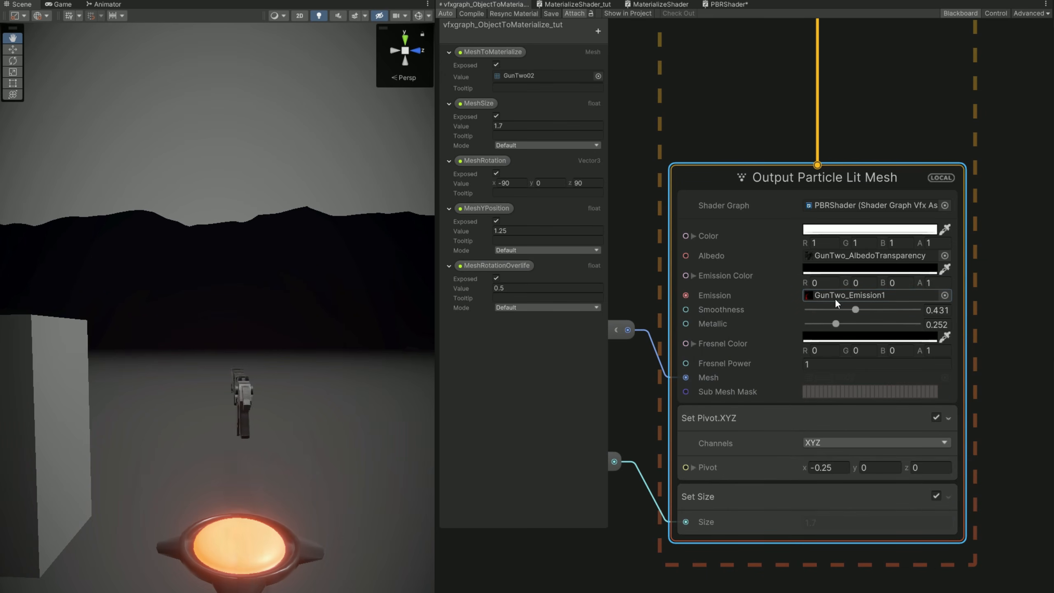
Set the output's Emission Color to white with HDR intensity 3.3 and adjust its smoothness and metallic values
left_click(837, 270)
left_click(871, 326)
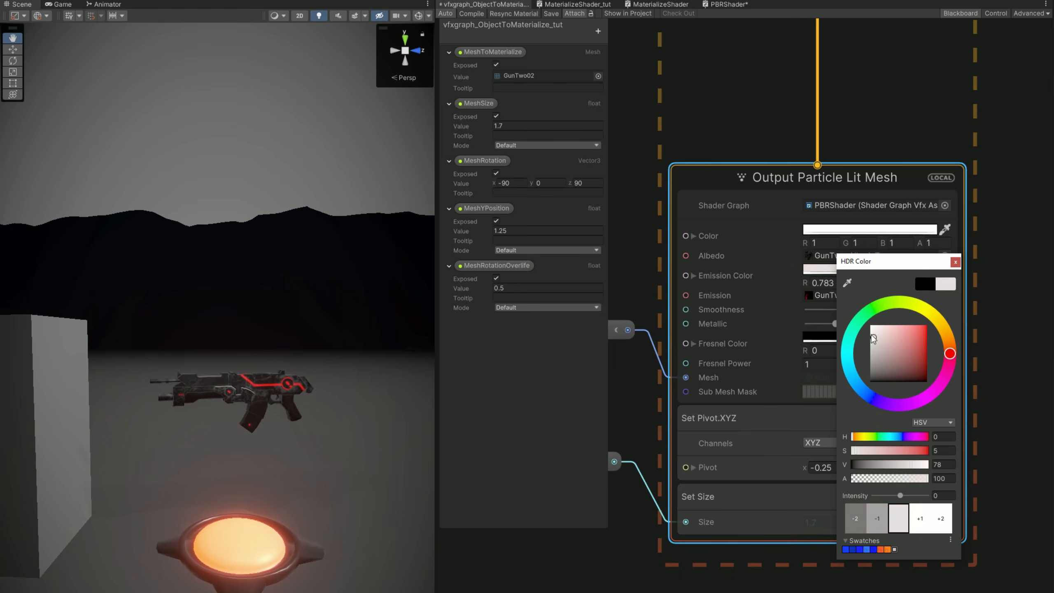
left_click_drag(900, 496, 909, 495)
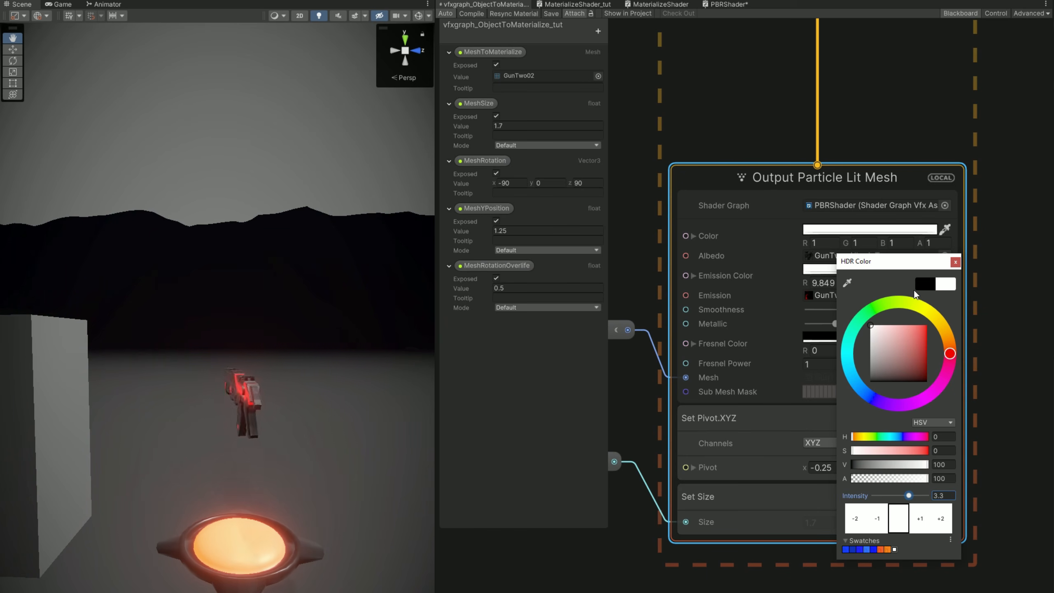
left_click(956, 262)
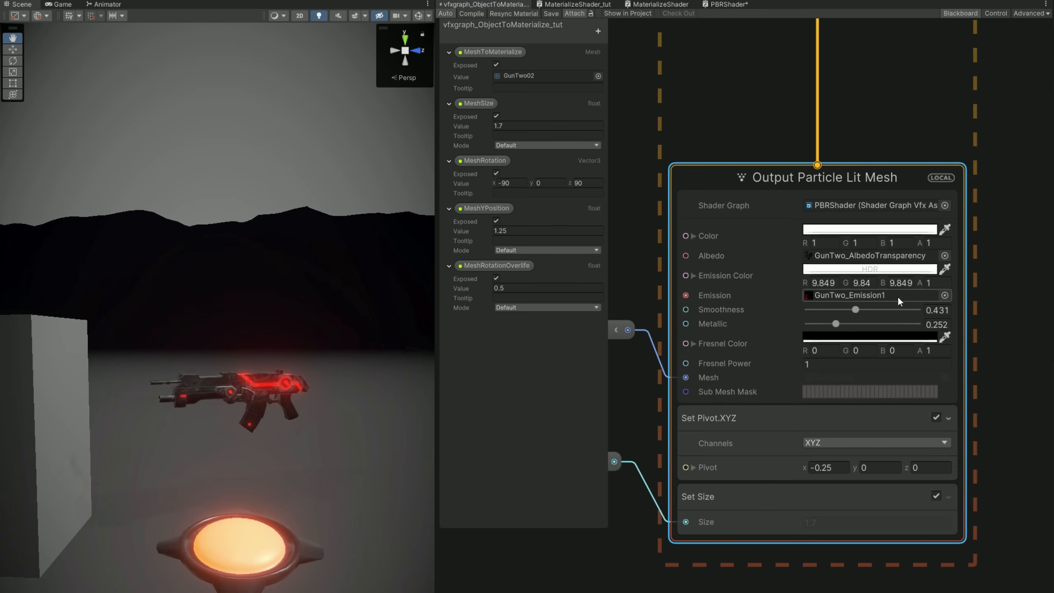
left_click_drag(856, 310, 836, 326)
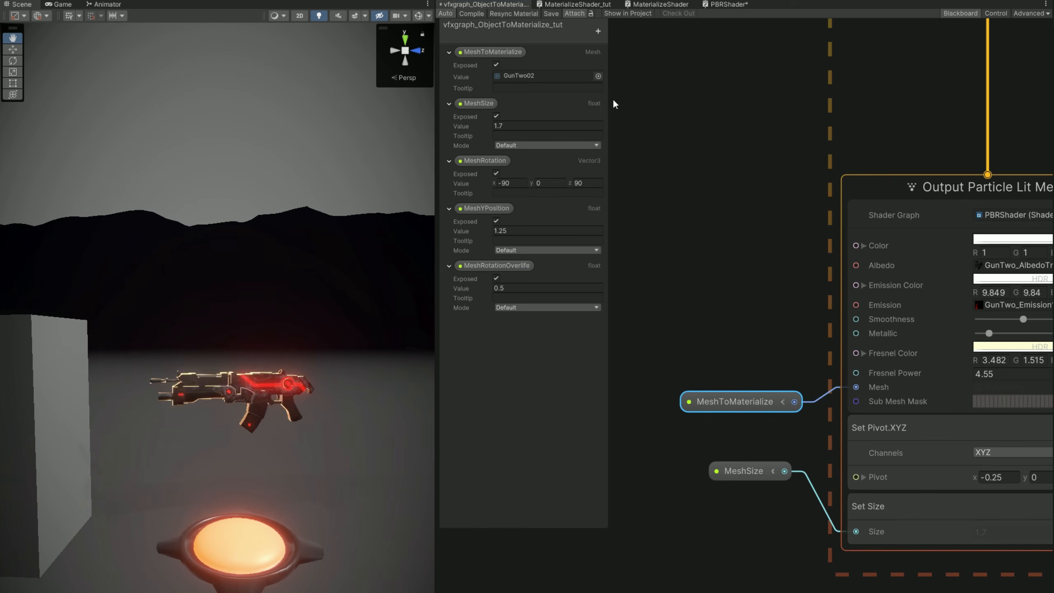
Add an exposed Color property named Fresnelcolor to the VFX graph's blackboard and expand its settings
left_click(591, 33)
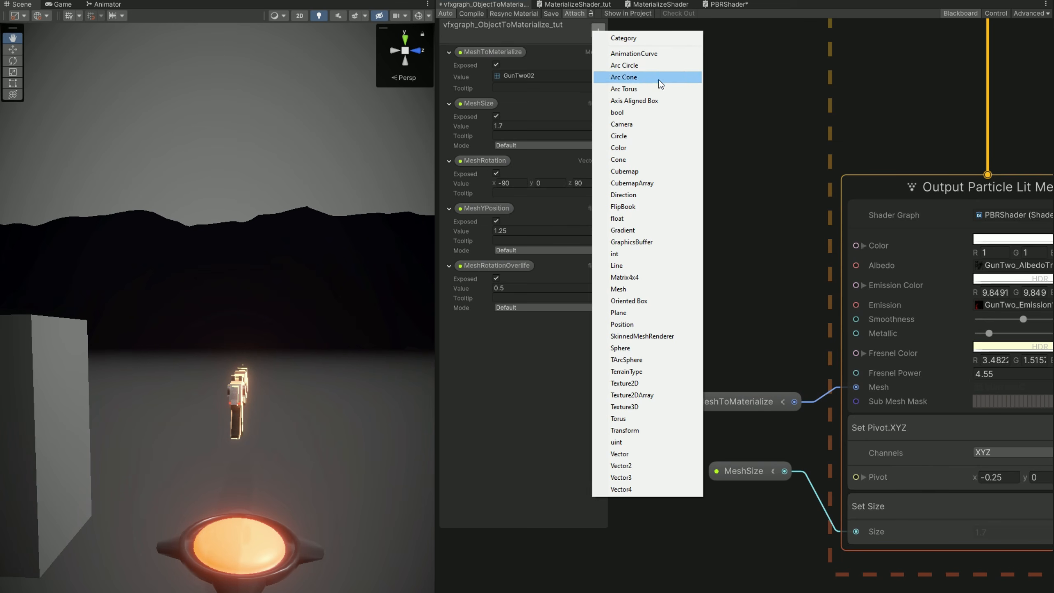
left_click(636, 147)
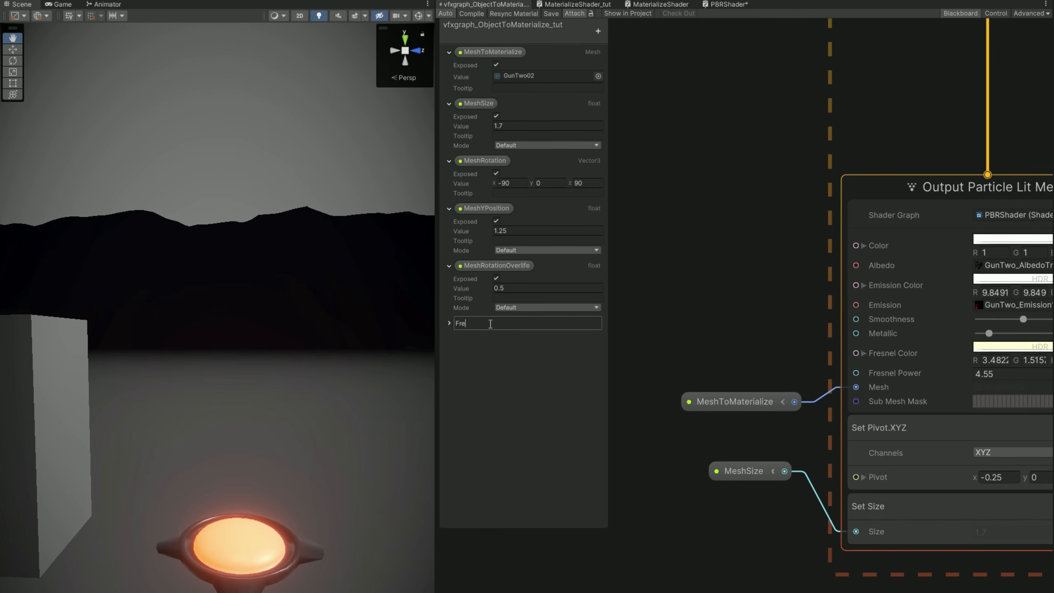
type("color")
key("Return")
left_click(449, 324)
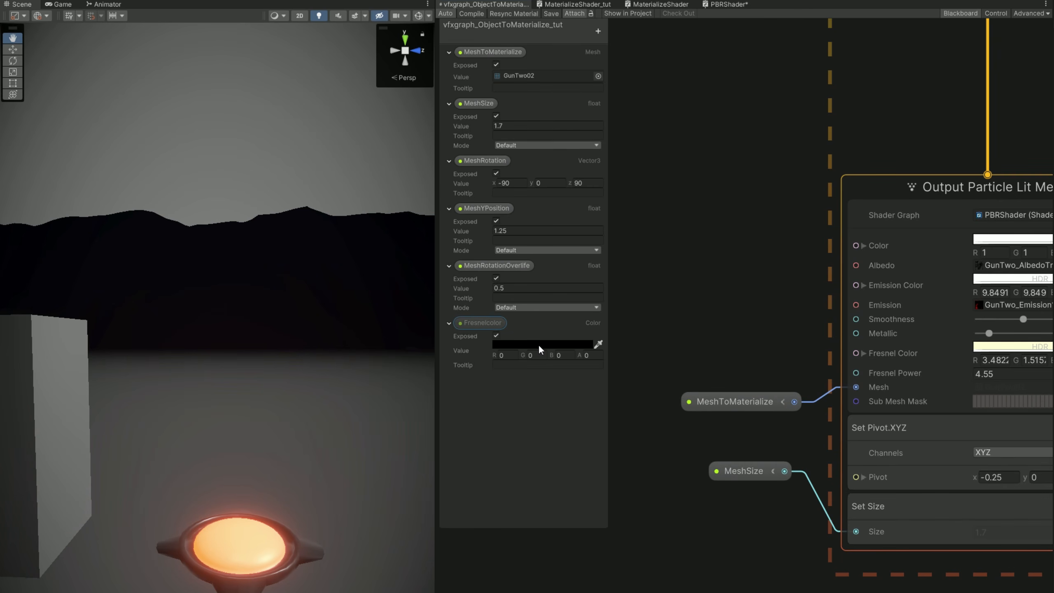
Set the Fresnelcolor property's value to an orange HDR color with intensity 2.9
left_click(539, 344)
left_click(619, 402)
left_click_drag(619, 402, 621, 406)
left_click(647, 406)
left_click_drag(605, 567, 611, 561)
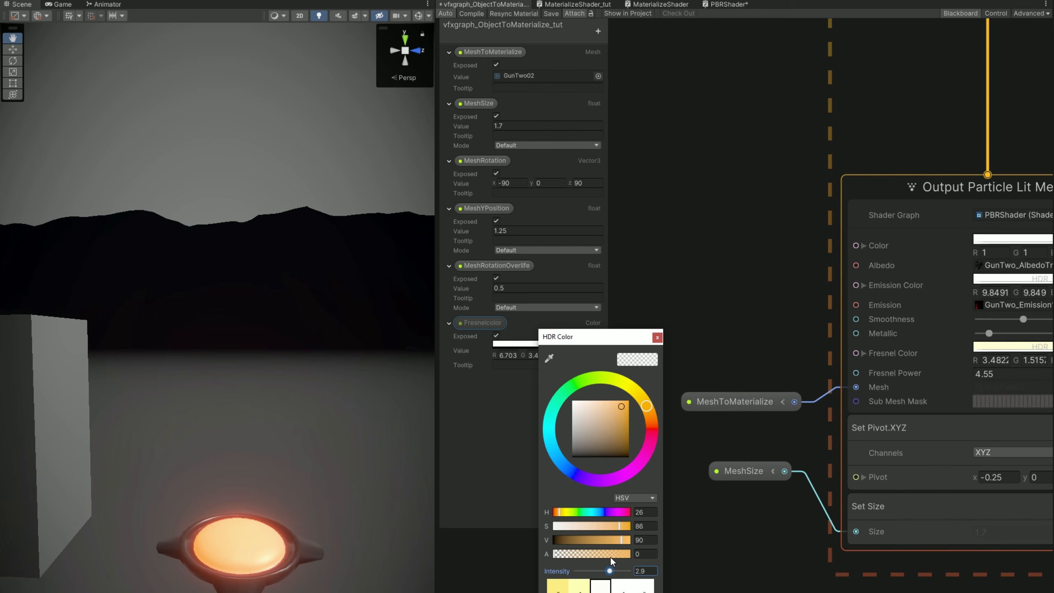
left_click(657, 340)
Place the Fresnelcolor property as a node in the graph beside the Lit Mesh output
left_click_drag(483, 323, 688, 248)
middle_click_drag(712, 278, 824, 297)
left_click_drag(805, 269, 802, 232)
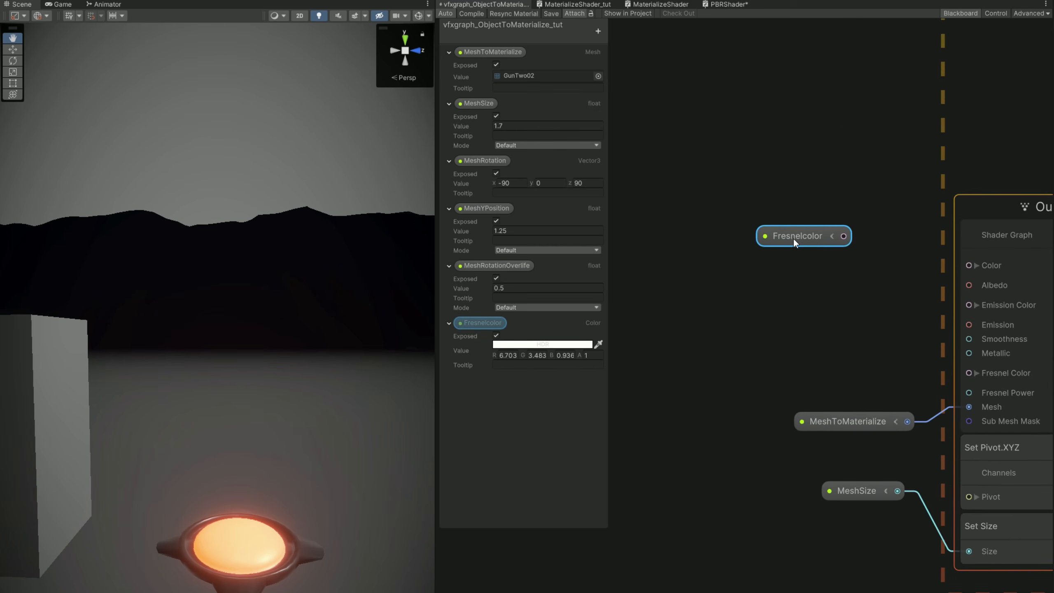
middle_click_drag(740, 285, 780, 276)
Add a Sample Curve node and shape its curve to fall from 1 to 0 by about 0.47
left_click(780, 276)
key("space")
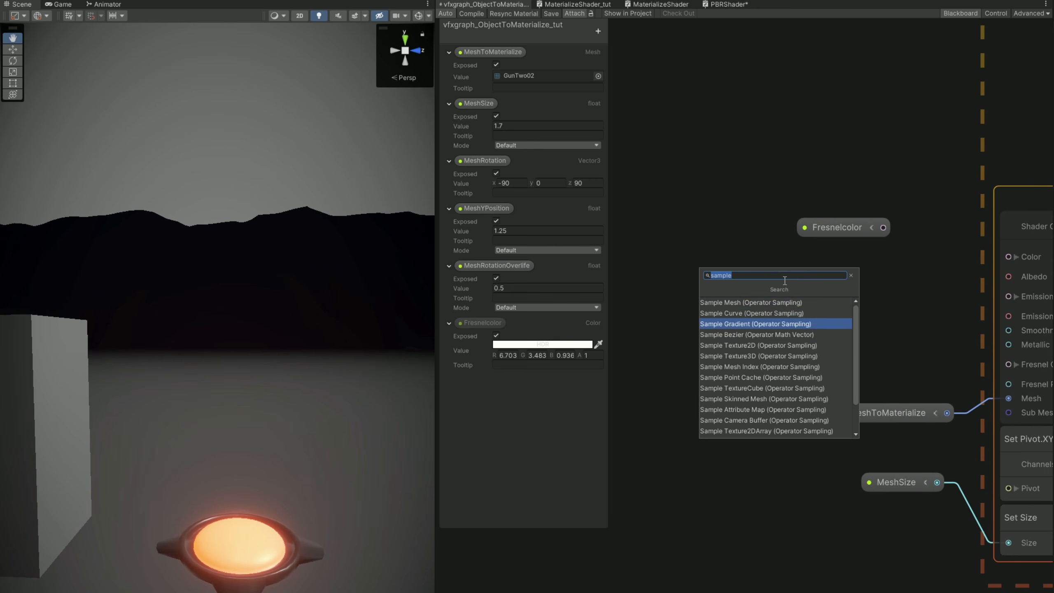
key("Return")
left_click(836, 327)
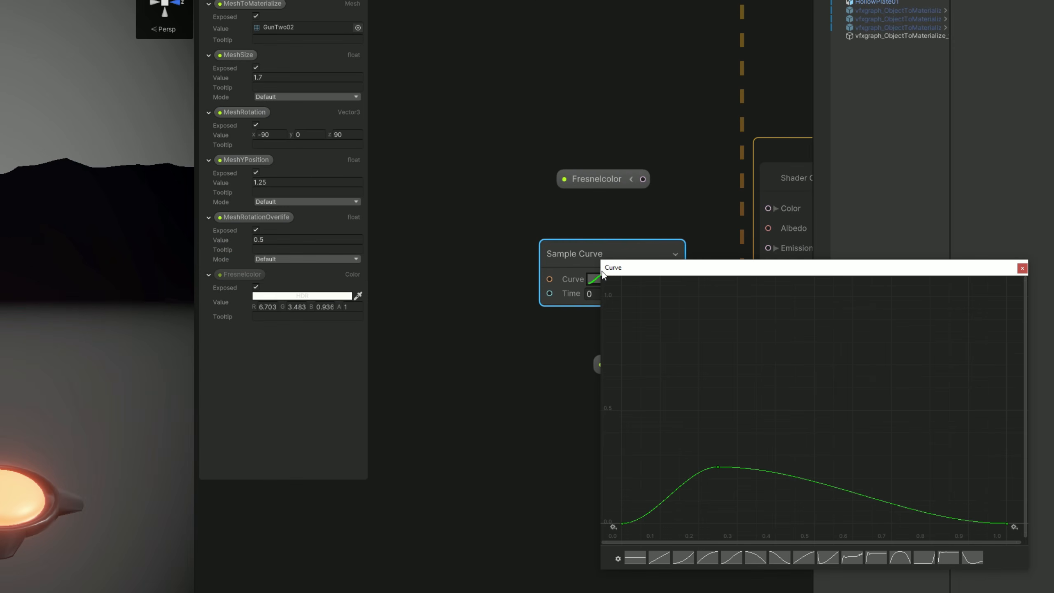
left_click(762, 556)
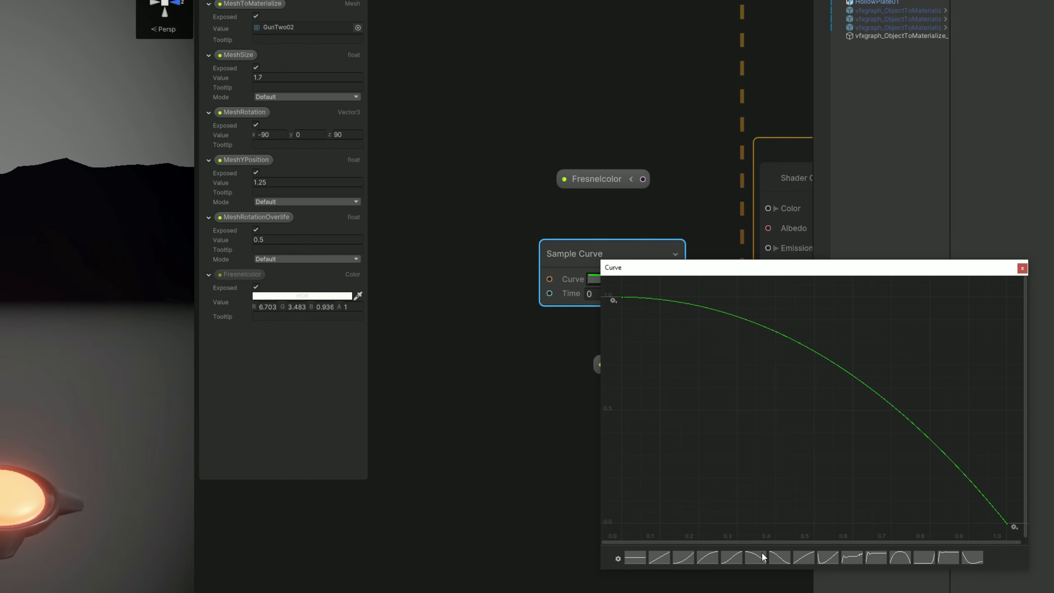
left_click_drag(1008, 523, 802, 525)
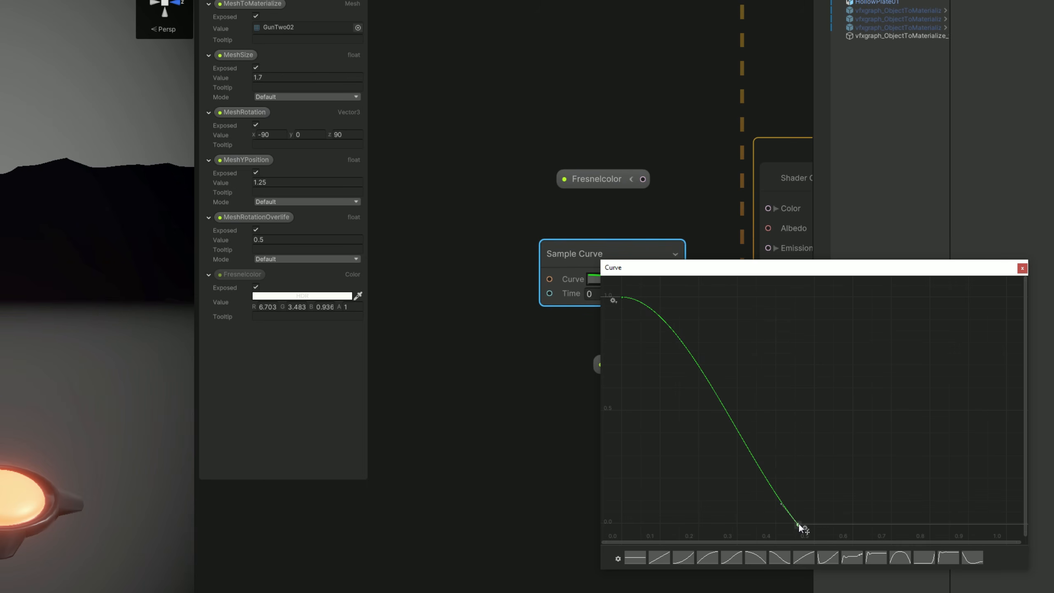
left_click(526, 419)
middle_click_drag(493, 372, 559, 361)
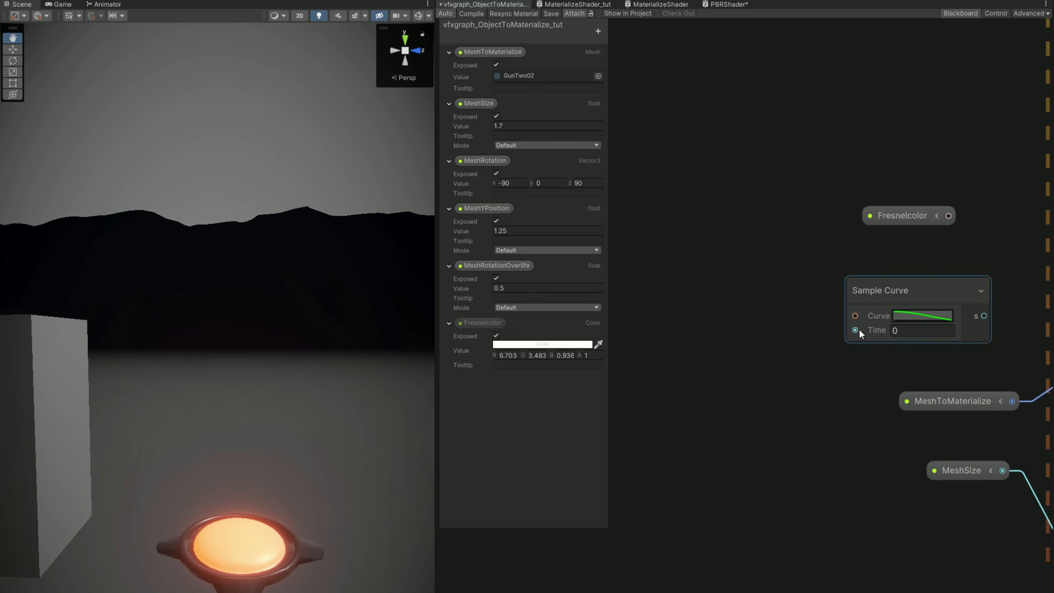
Add an Age Over Lifetime node and connect it to the Sample Curve's Time input
key("space")
type("age")
left_click(744, 399)
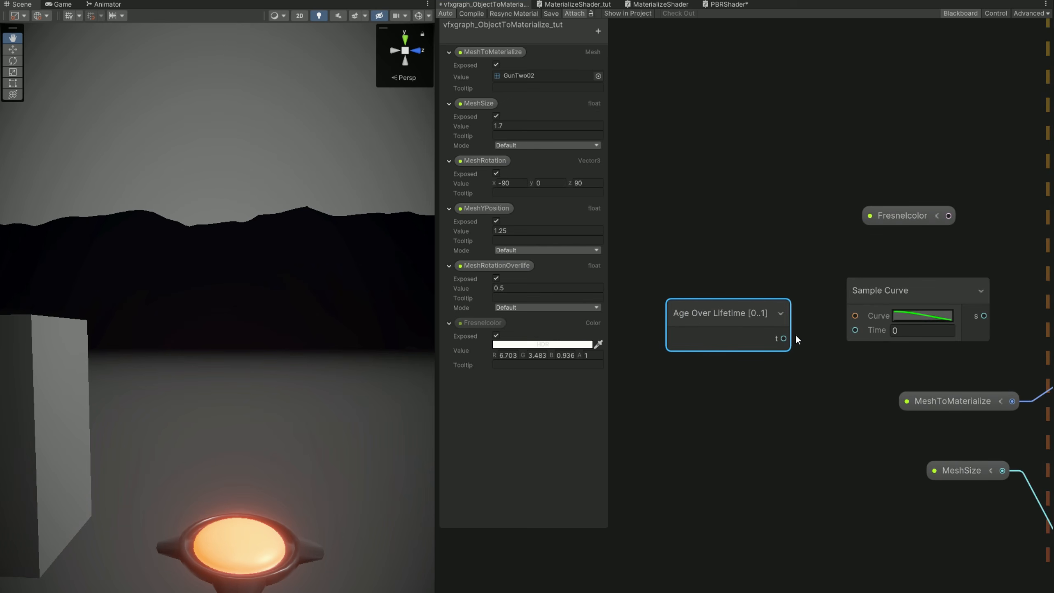
left_click_drag(820, 340, 851, 331)
left_click_drag(893, 291, 856, 298)
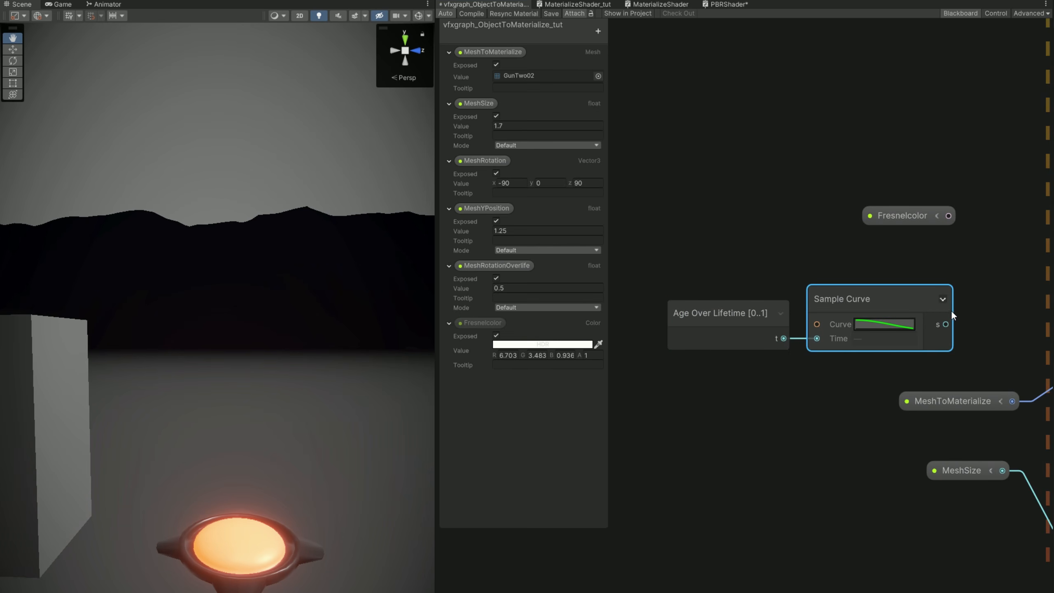
Multiply the sampled curve by Fresnelcolor and connect the result to the Lit Mesh output's Fresnel Color
left_click_drag(981, 309, 952, 335)
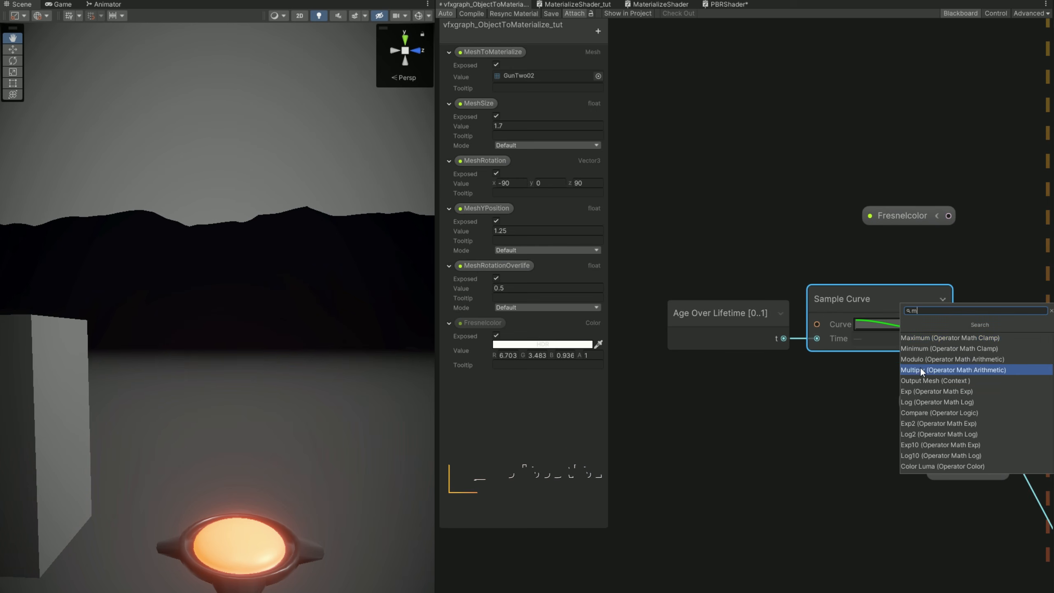
left_click(921, 366)
left_click_drag(793, 237, 830, 358)
left_click_drag(761, 235, 731, 386)
scroll(739, 376, "down", 2)
left_click(959, 333)
scroll(865, 331, "up", 2)
left_click_drag(878, 330, 879, 388)
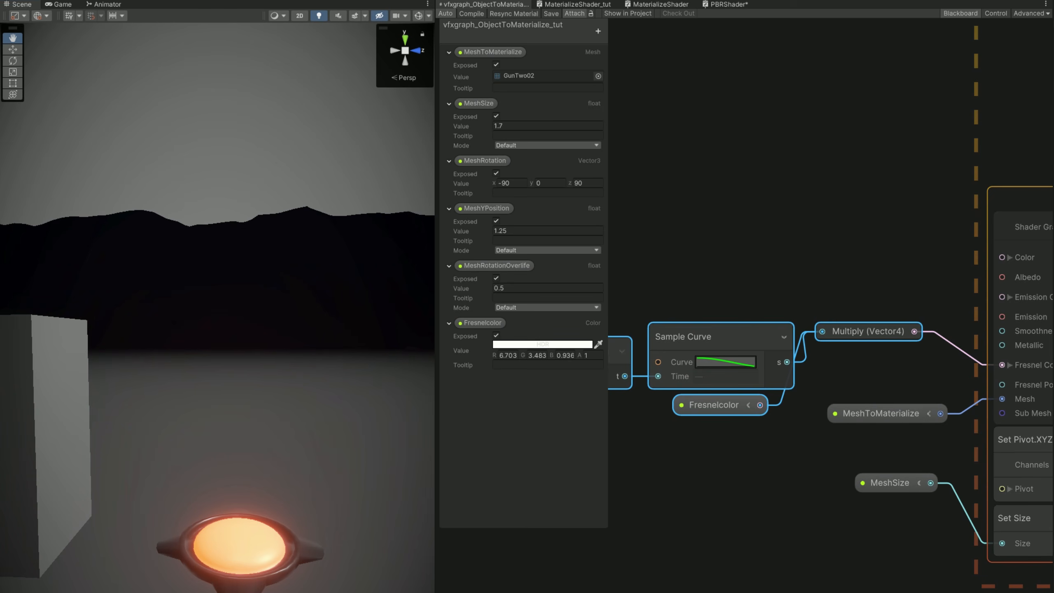
Add a Set Size over Life block below Set Size in the Lit Mesh output
middle_click_drag(764, 542, 566, 506)
middle_click_drag(814, 550, 709, 469)
scroll(709, 469, "up", 1)
left_click(745, 435)
key("space")
type("size over")
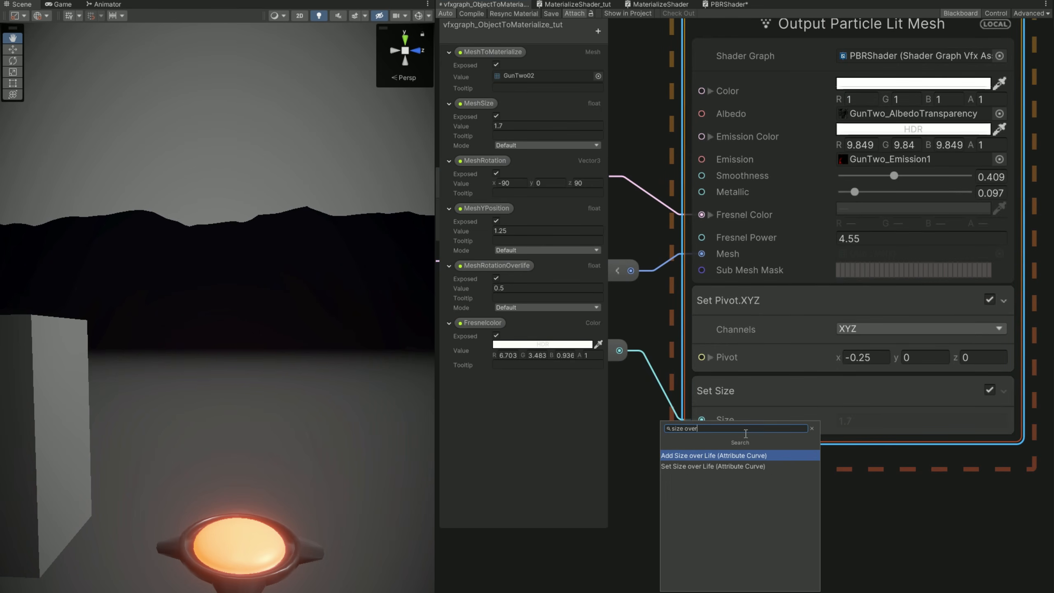
key("Return")
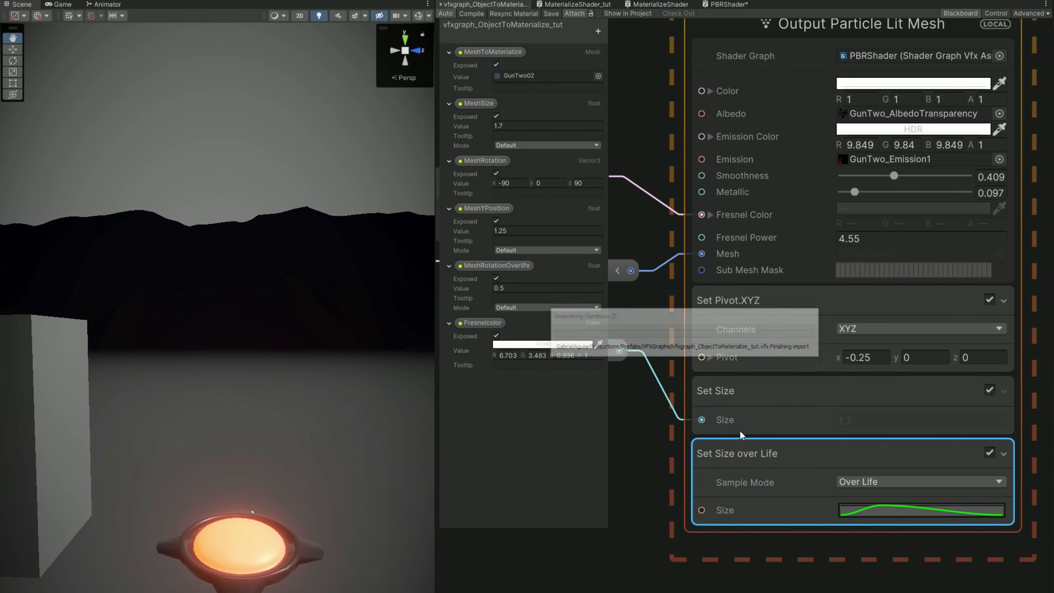
Shape the size curve to start above 1, dip below it, bounce back and settle at 1 by about 0.6 of the lifetime
left_click(874, 510)
left_click(648, 570)
middle_click_drag(678, 355, 719, 407)
left_click_drag(673, 367, 673, 306)
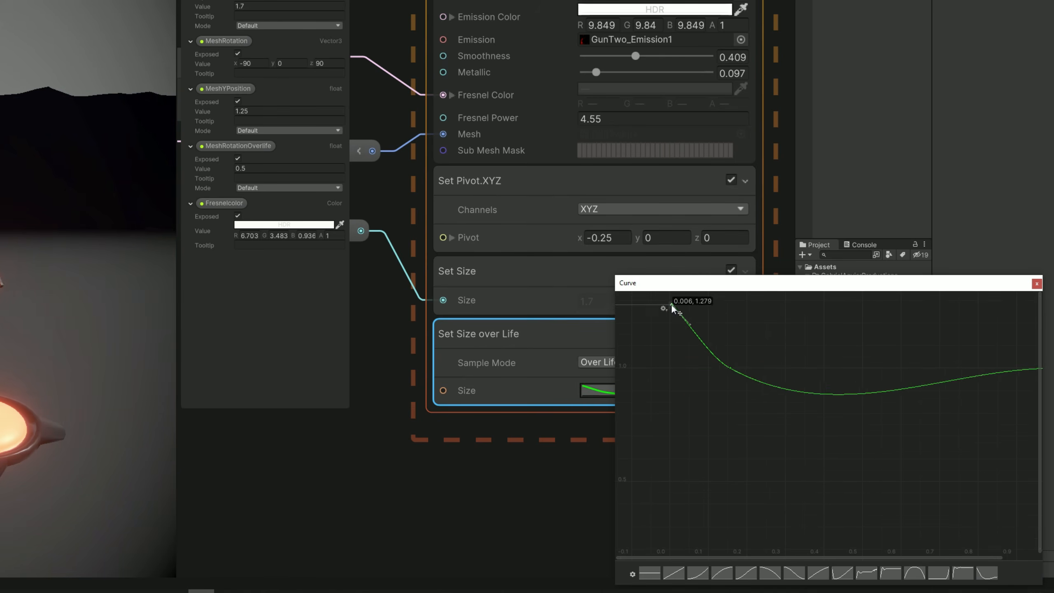
left_click_drag(724, 373, 713, 391)
middle_click_drag(834, 357, 772, 374)
left_click_drag(789, 367, 769, 392)
left_click_drag(994, 384, 867, 388)
middle_click_drag(833, 388, 911, 379)
left_click_drag(799, 365, 797, 362)
middle_click_drag(770, 387, 768, 400)
left_click_drag(688, 324, 687, 323)
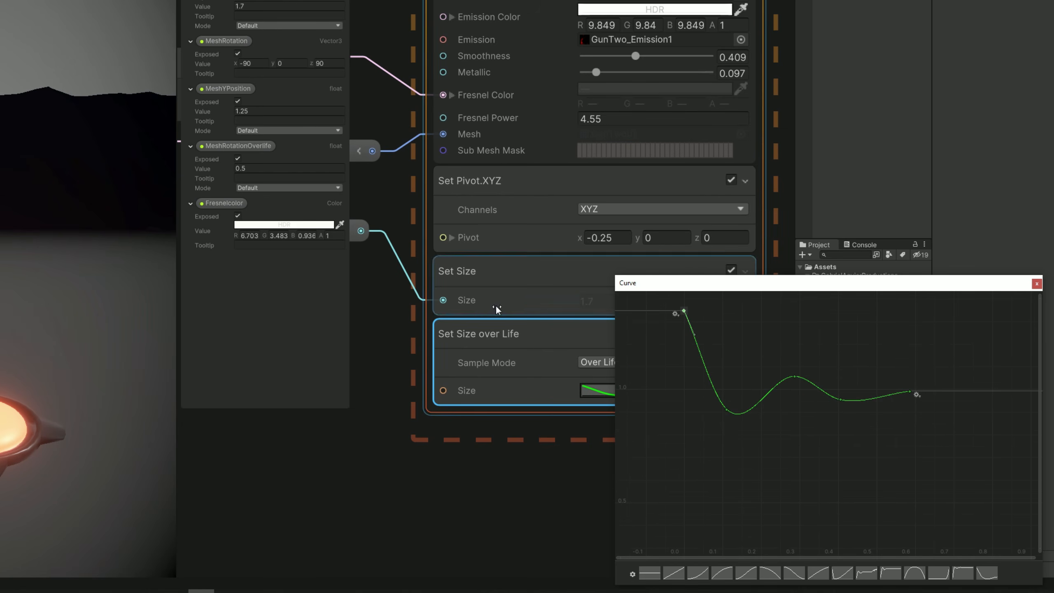
Change the composition of the Size over Life block to Multiply
left_click(929, 3)
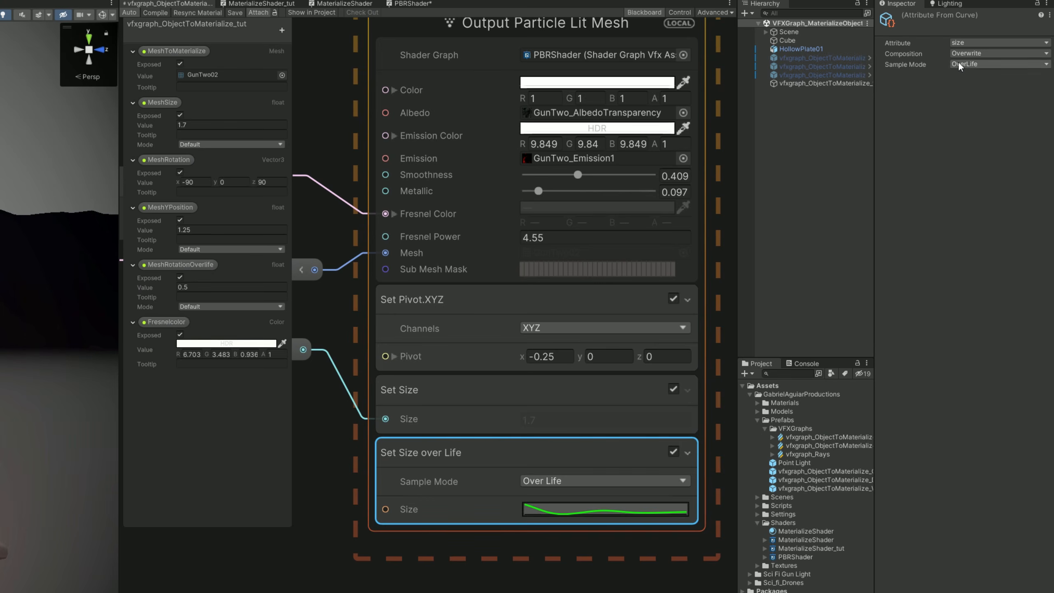
left_click(968, 54)
left_click(975, 89)
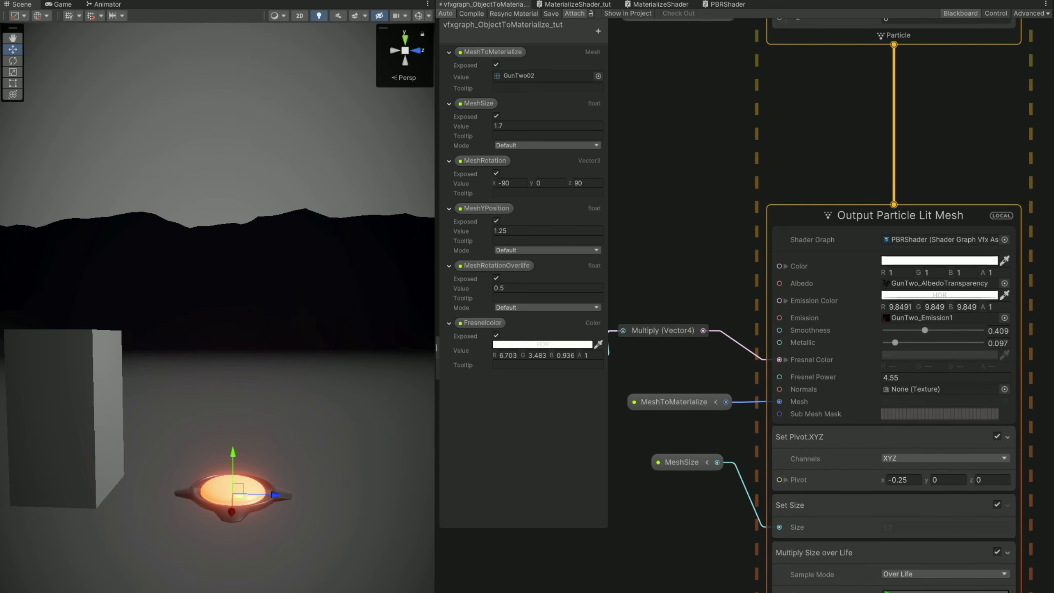
Open the MaterializeShader_tut shader graph, widen its editor area and add a UV node
left_click(591, 6)
middle_click_drag(763, 335, 688, 305)
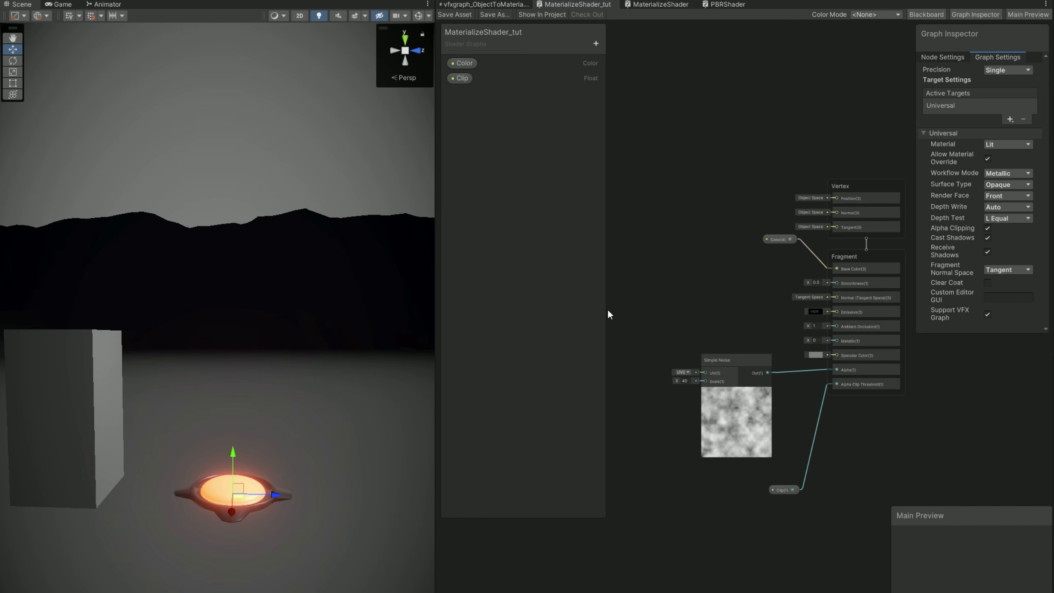
left_click_drag(441, 326, 327, 325)
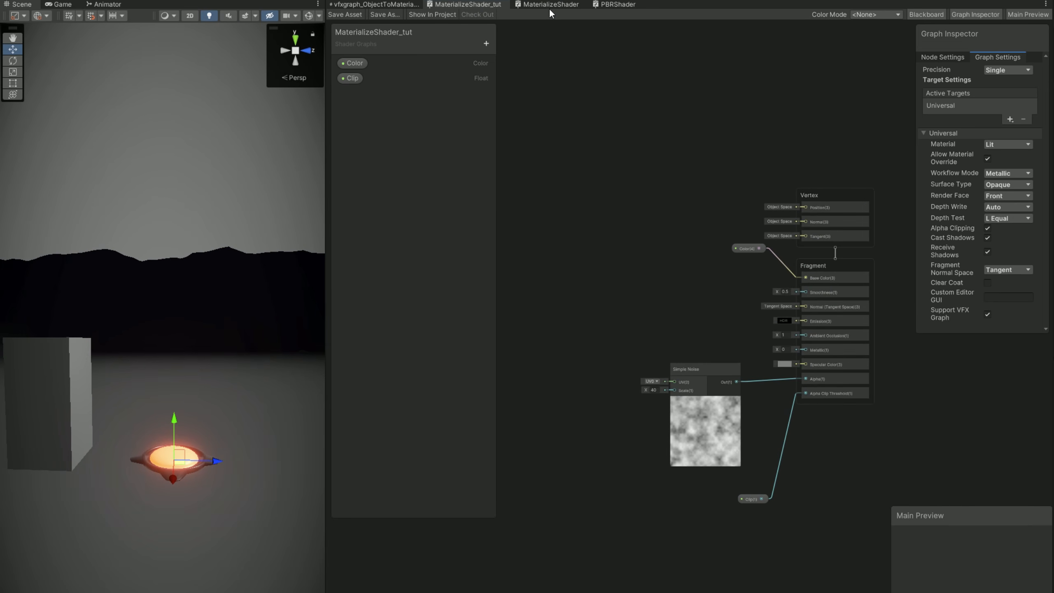
scroll(557, 297, "up", 1)
key("space")
type("uv")
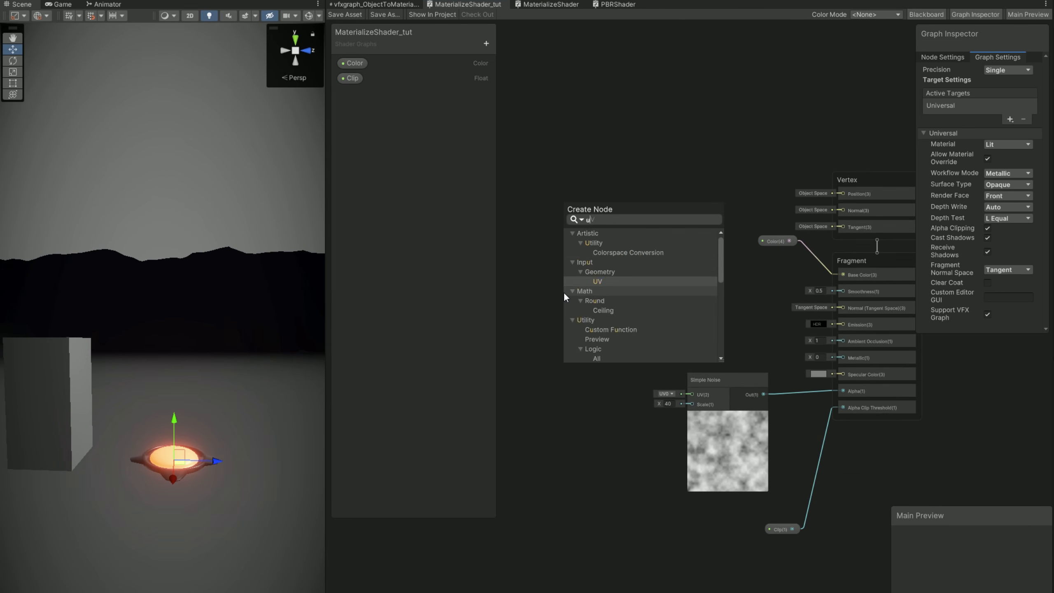
key("Return")
scroll(564, 291, "up", 1)
left_click_drag(627, 311, 599, 306)
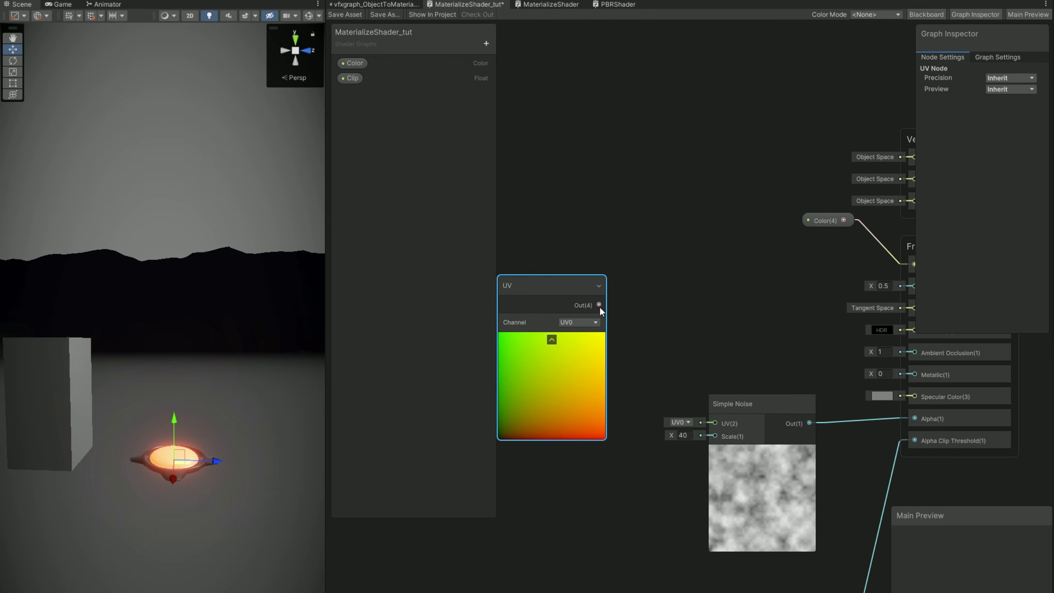
Feed the UV output into a Split node and connect its G channel to a new One Minus node
key("space")
type("split")
key("Return")
left_click_drag(683, 237, 750, 263)
type("one")
key("Return")
left_click_drag(794, 581, 598, 311)
scroll(610, 325, "down", 2)
left_click_drag(739, 305, 617, 294)
left_click(683, 284)
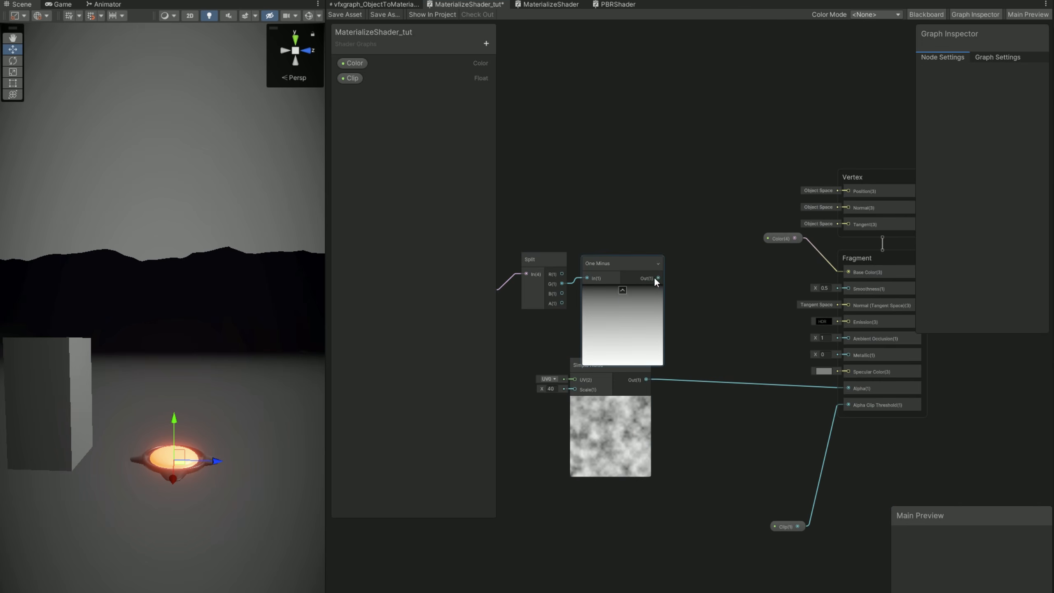
Multiply the One Minus output by the Simple Noise output and connect the result to the Fragment's Alpha
left_click_drag(685, 305, 686, 305)
type("multiply")
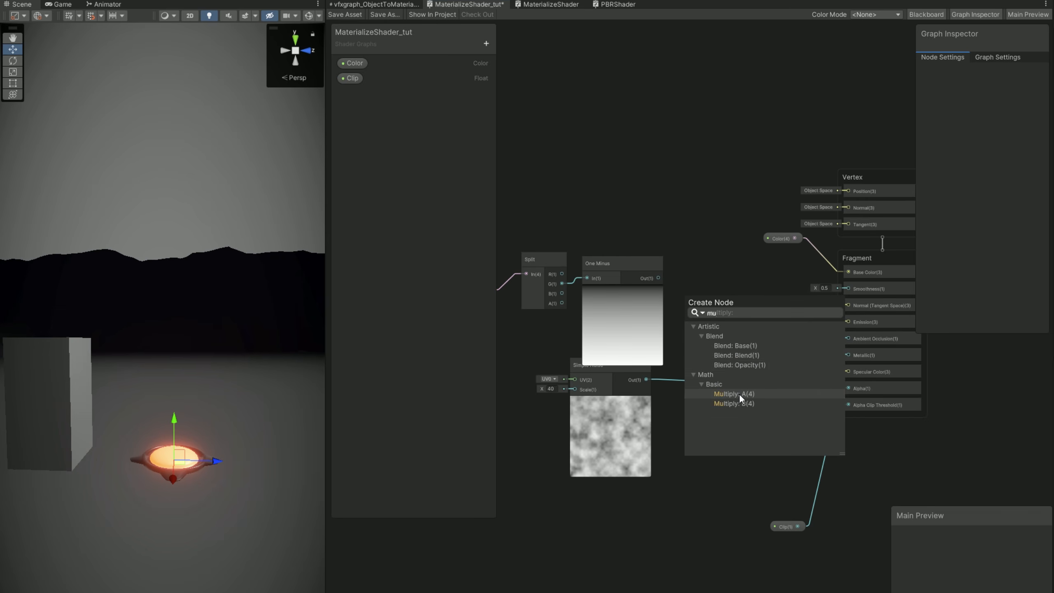
left_click(739, 395)
left_click_drag(646, 379, 684, 326)
left_click_drag(756, 316, 857, 391)
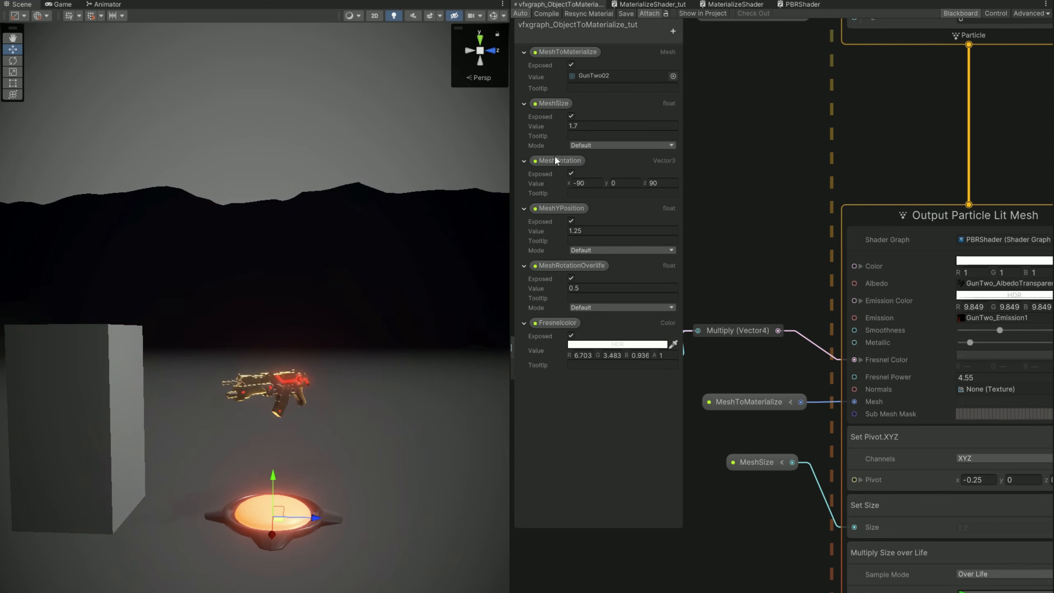
Return to the MaterializeShader_tut shader graph, set the UV node's channel to UV1 and save the asset
left_click(661, 4)
middle_click_drag(765, 412, 982, 418)
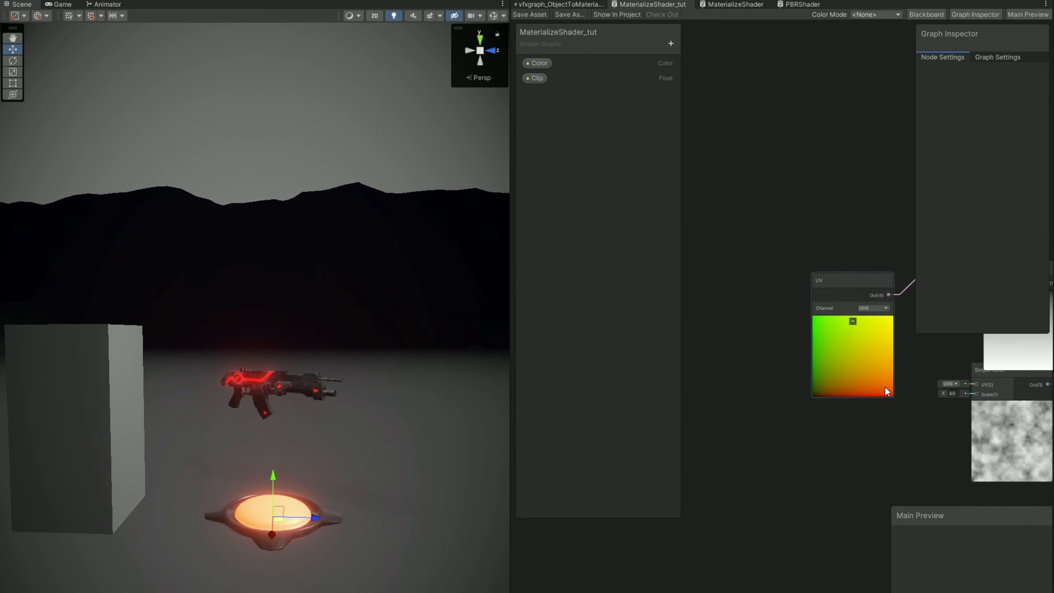
middle_click_drag(889, 309, 820, 328)
scroll(820, 328, "up", 2)
left_click(806, 326)
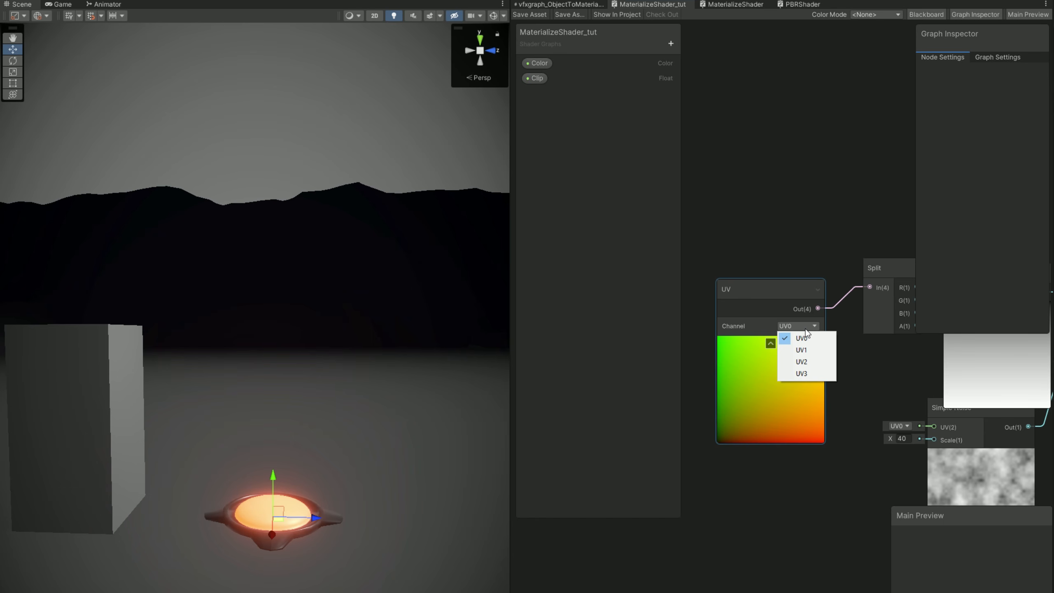
left_click(815, 351)
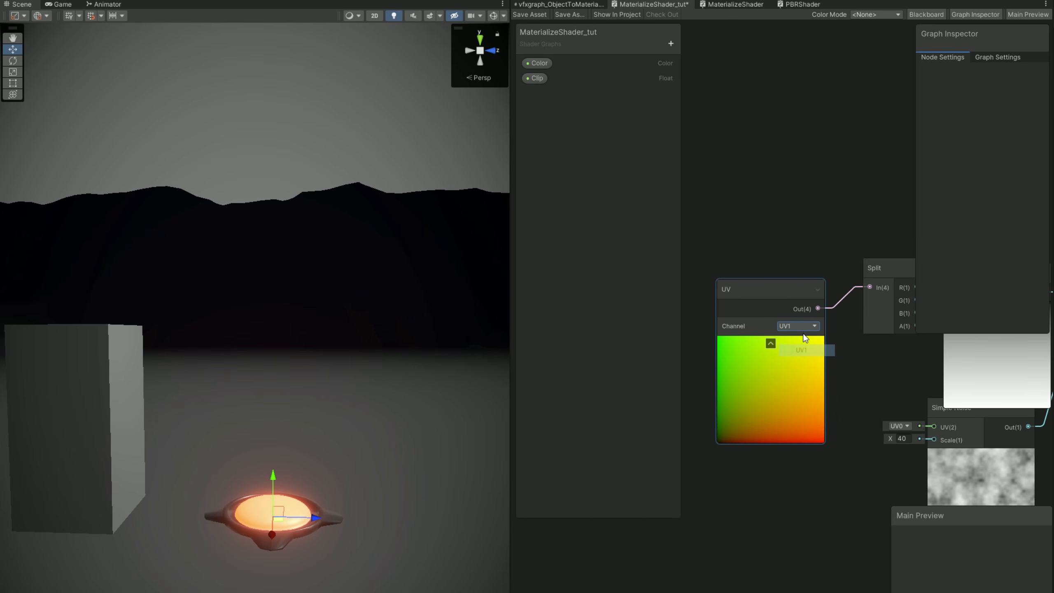
left_click(534, 15)
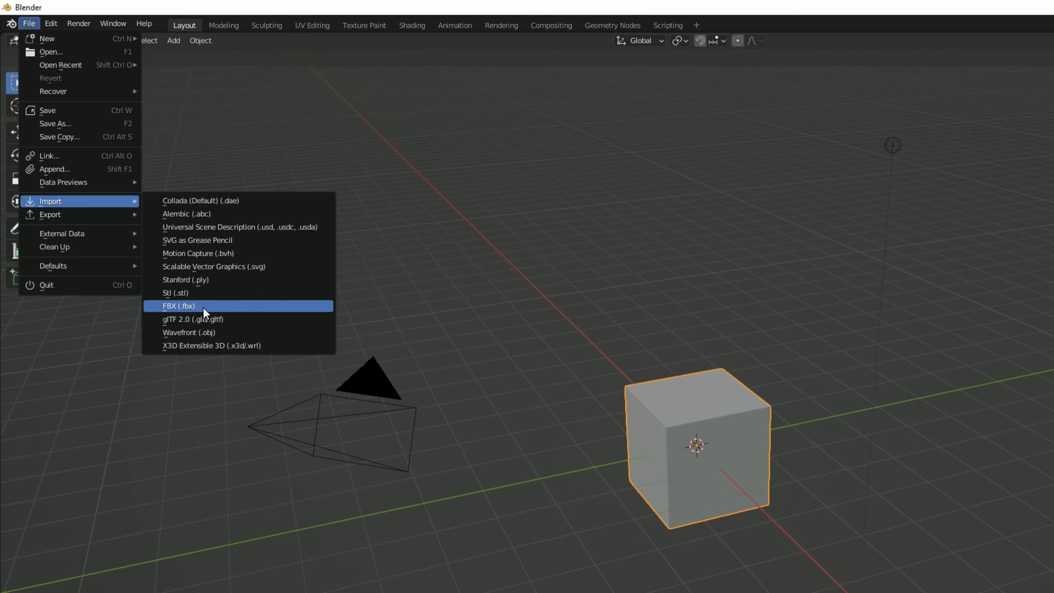
In Blender, import the GunHeavy.FBX model from the Sci Fi Gun Light _models folder
left_click(203, 307)
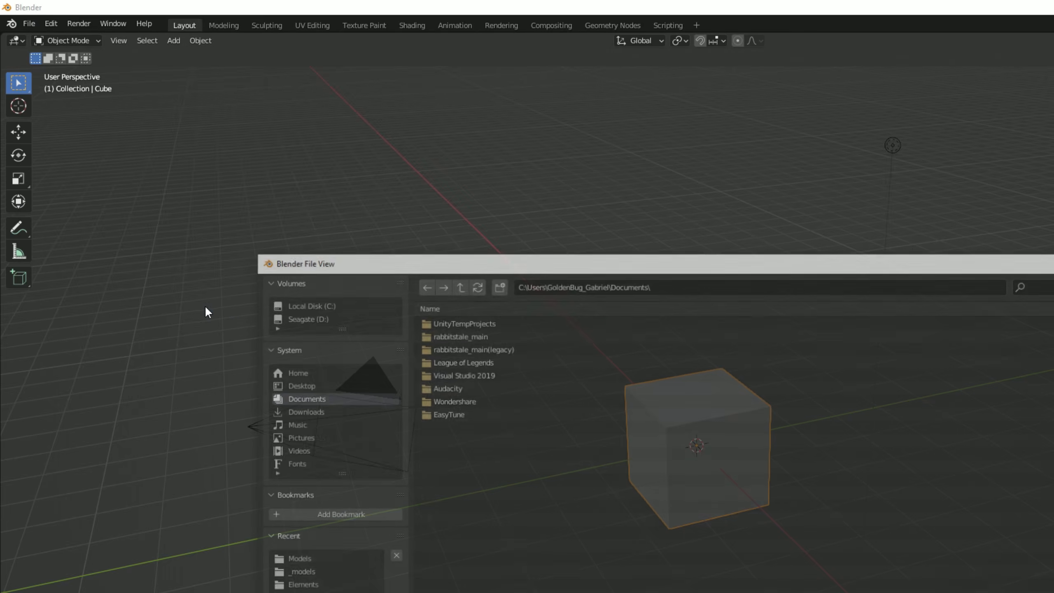
left_click(232, 175)
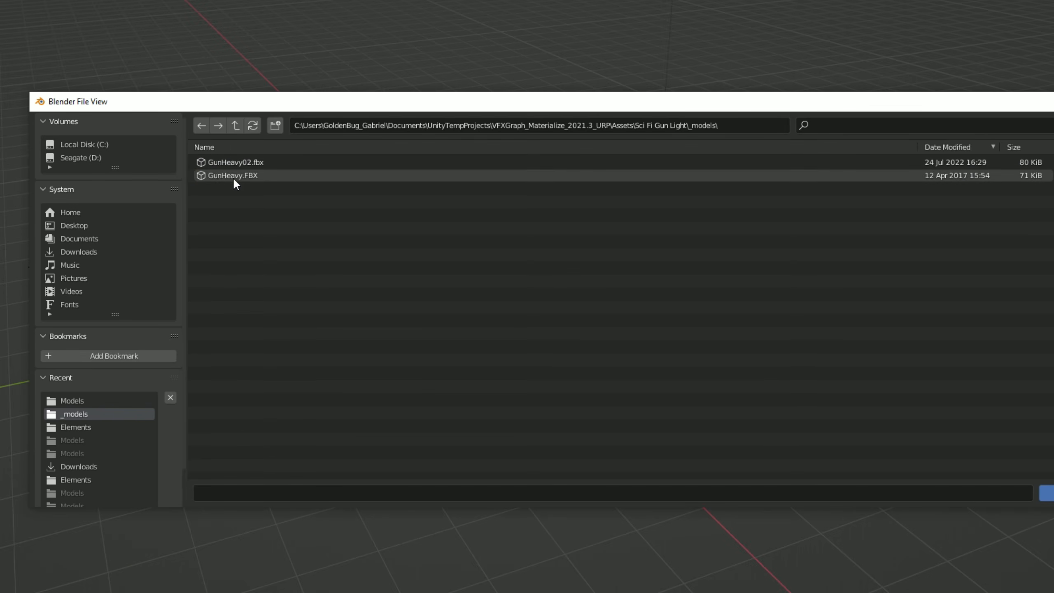
left_click(219, 176)
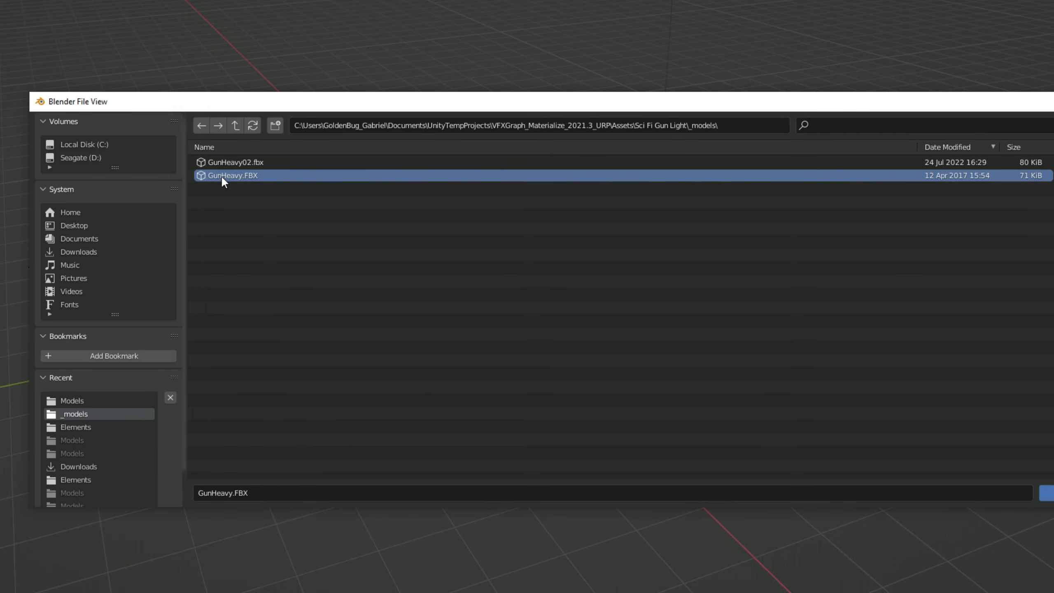
left_click(1046, 492)
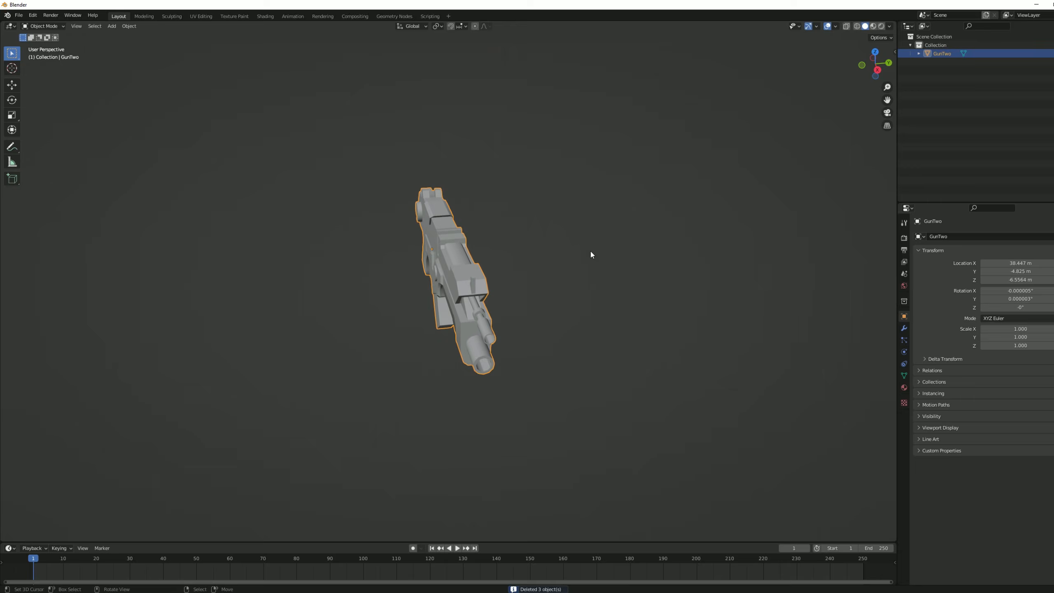
Enter Edit Mode on the imported gun and turn one of the two split viewports into a UV Editor
middle_click_drag(590, 254, 616, 285)
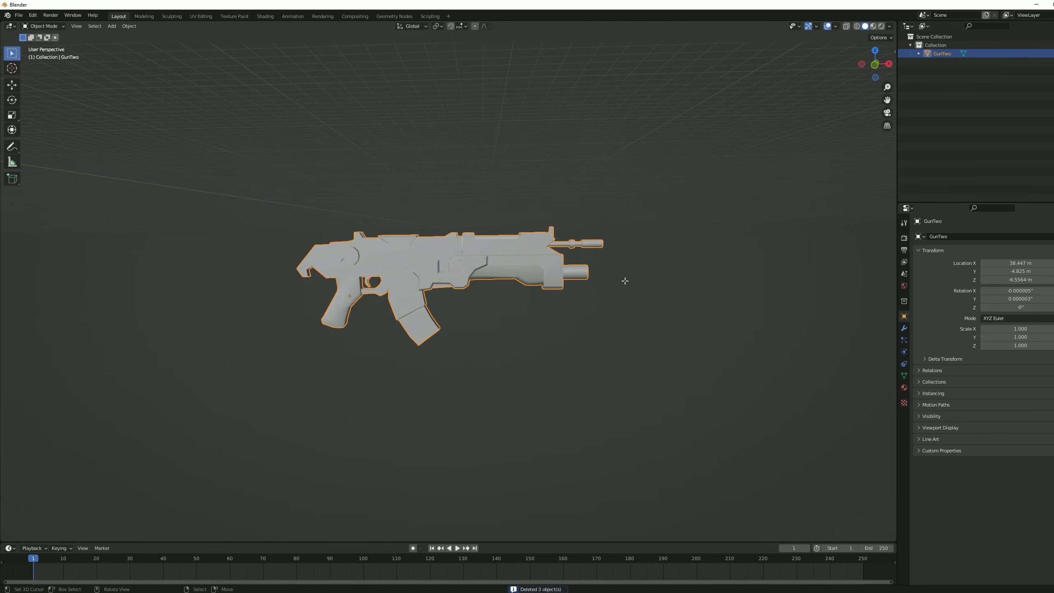
key("Tab")
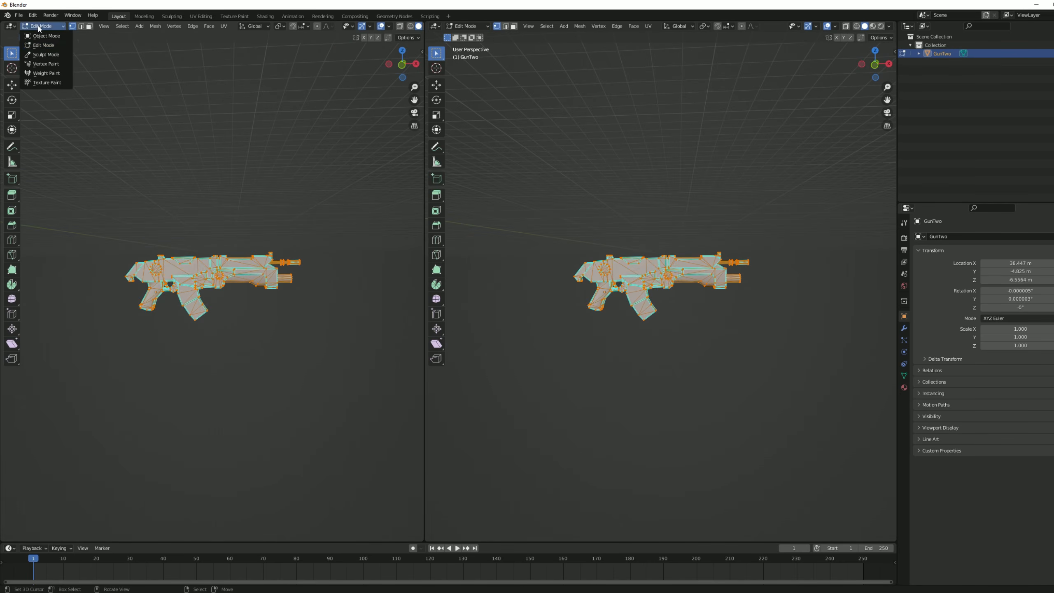
left_click(11, 25)
left_click(40, 69)
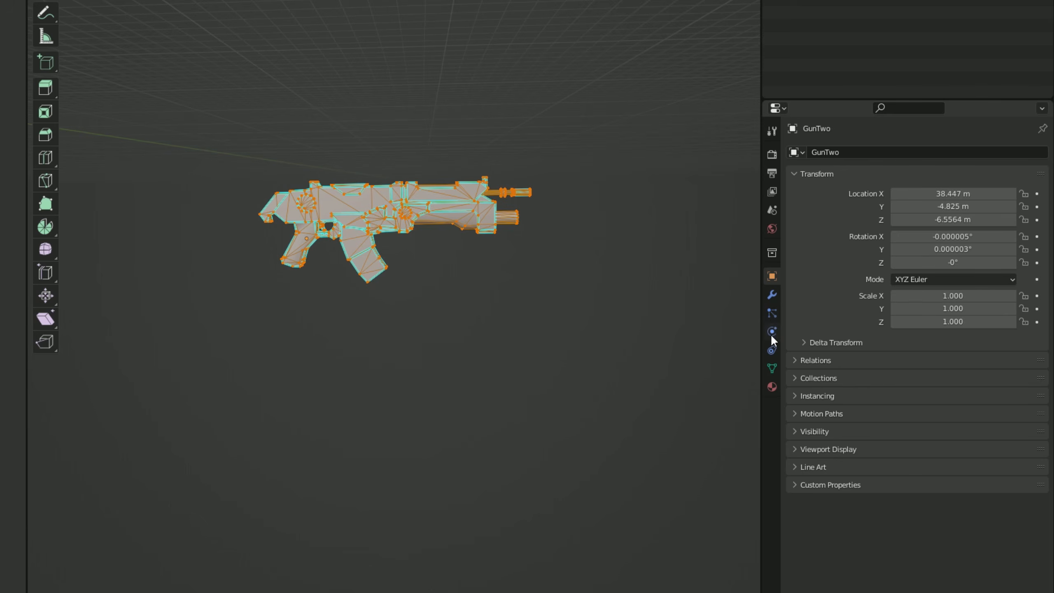
Show the gun mesh's UV maps in an enlarged list and make UVChannel_2 the active map
left_click(904, 375)
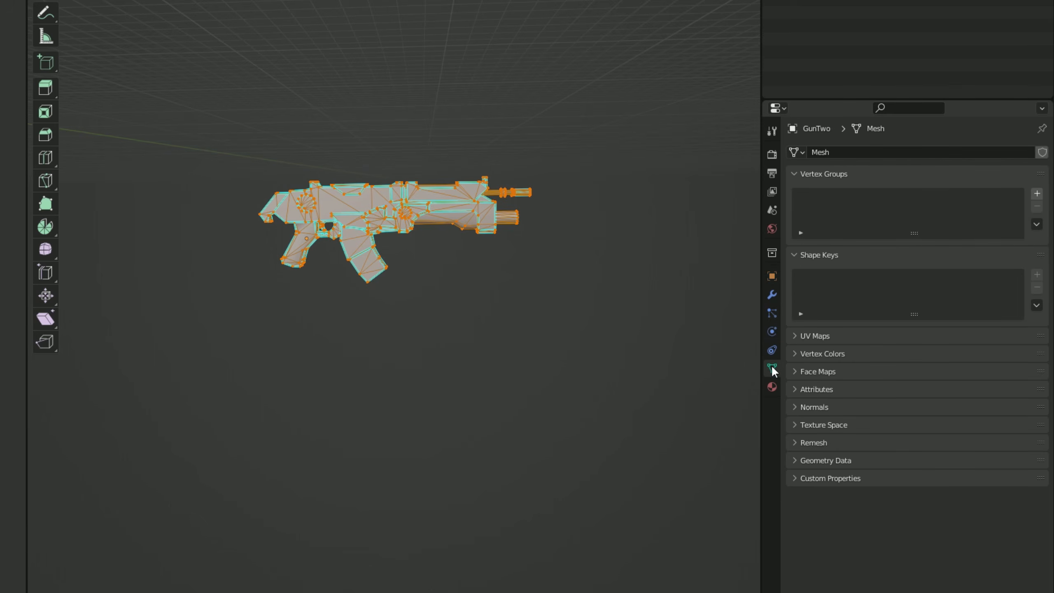
left_click(938, 355)
left_click_drag(914, 382, 917, 422)
left_click(1038, 356)
double_click(849, 360)
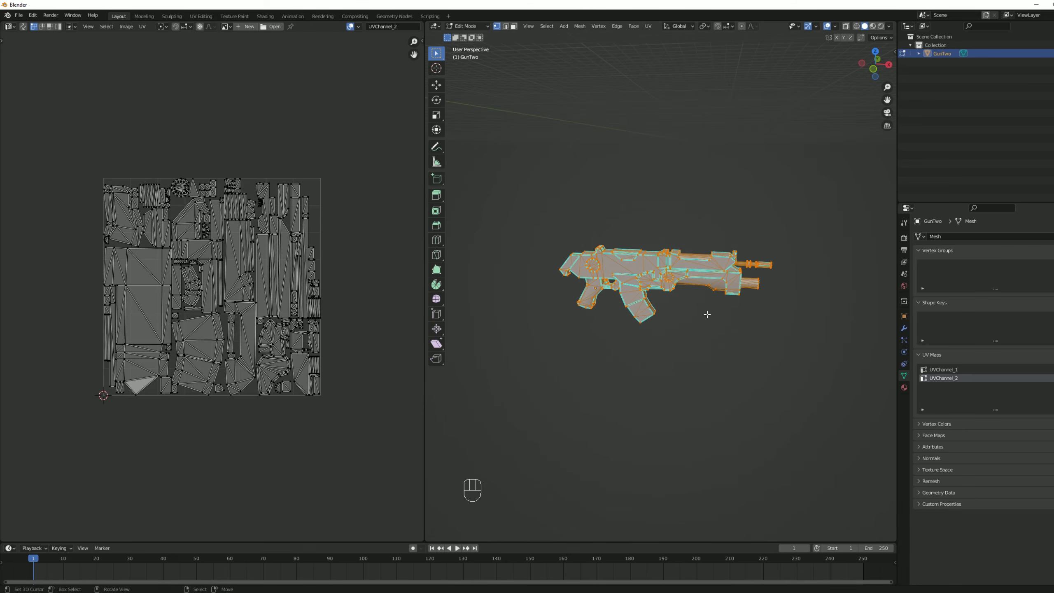
Project the gun's UVs into UVChannel_2 from the front orthographic view with Project from View (Bounds)
key("KP_1")
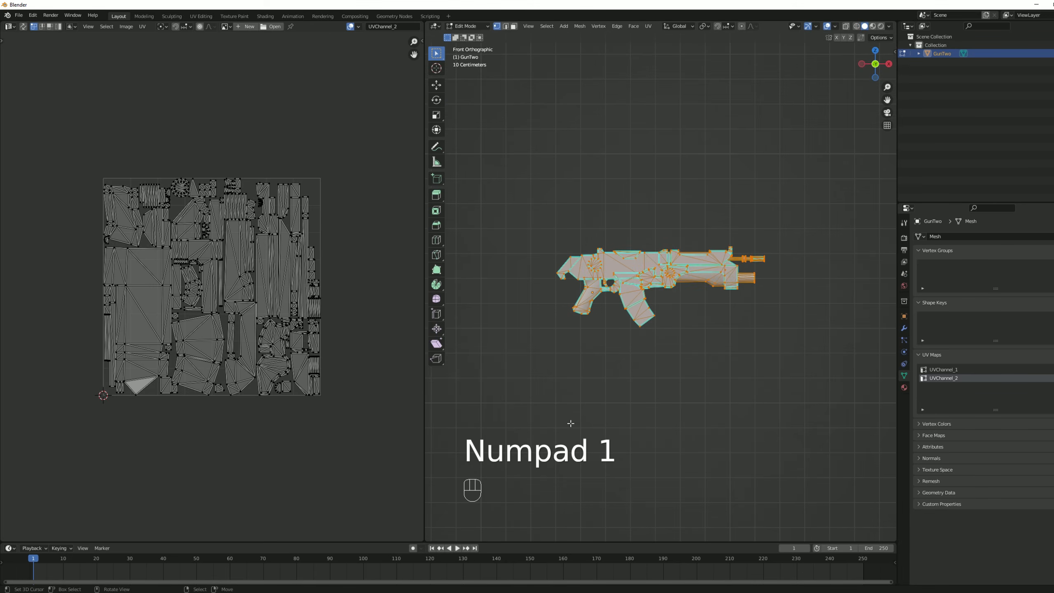
key("u")
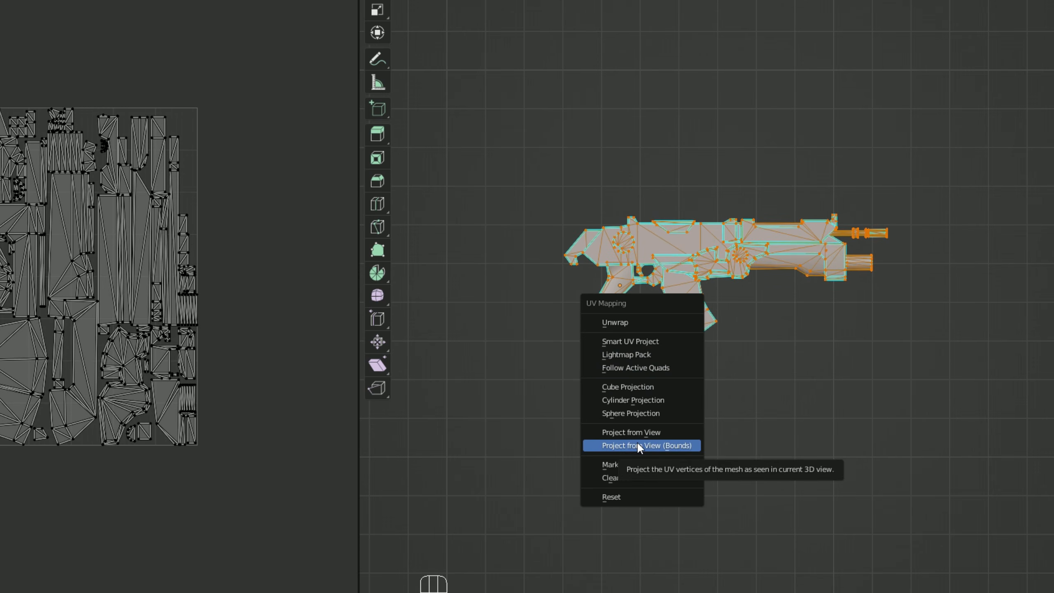
left_click(637, 445)
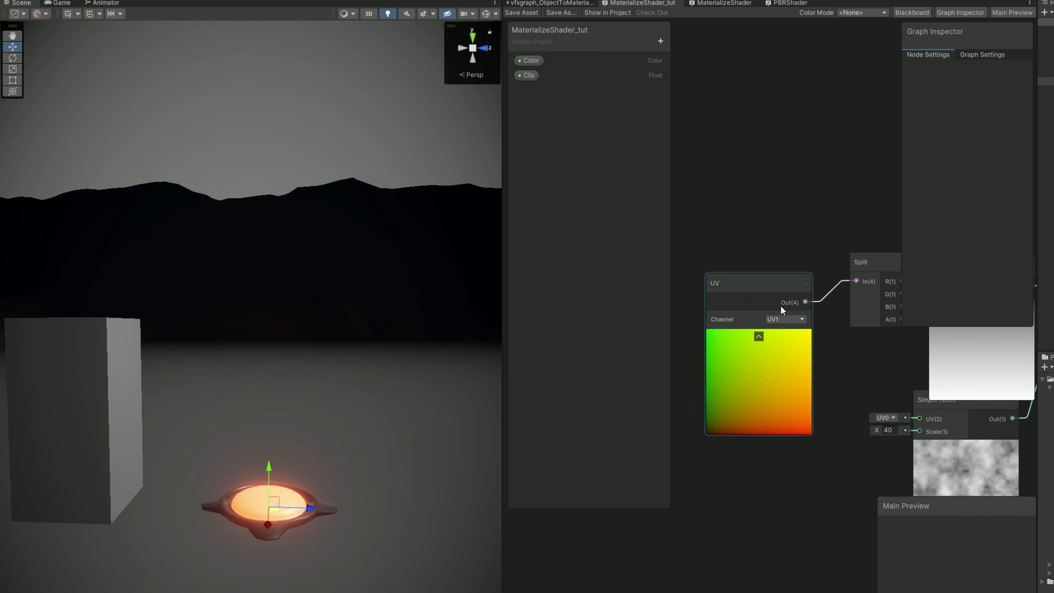
Switch to Unity and check the channel options of the UV node in the MaterializeShader_tut graph
left_click(785, 319)
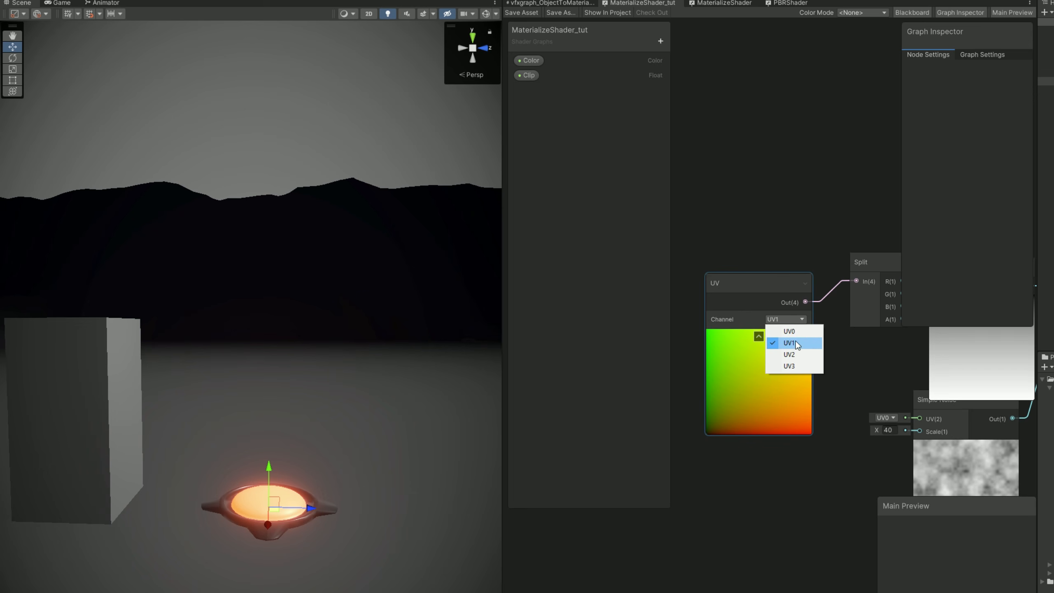
left_click(446, 590)
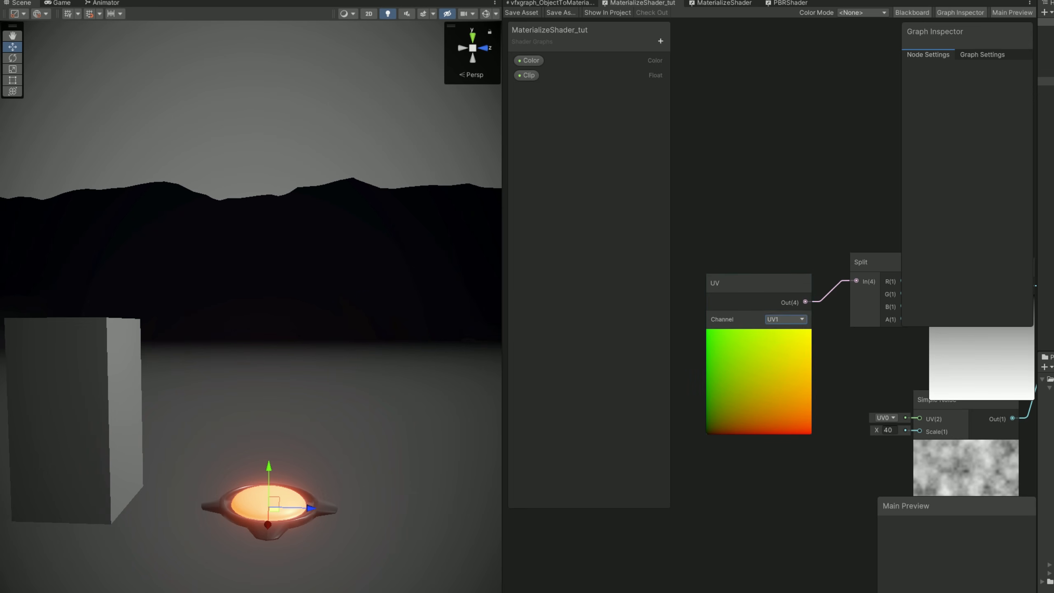